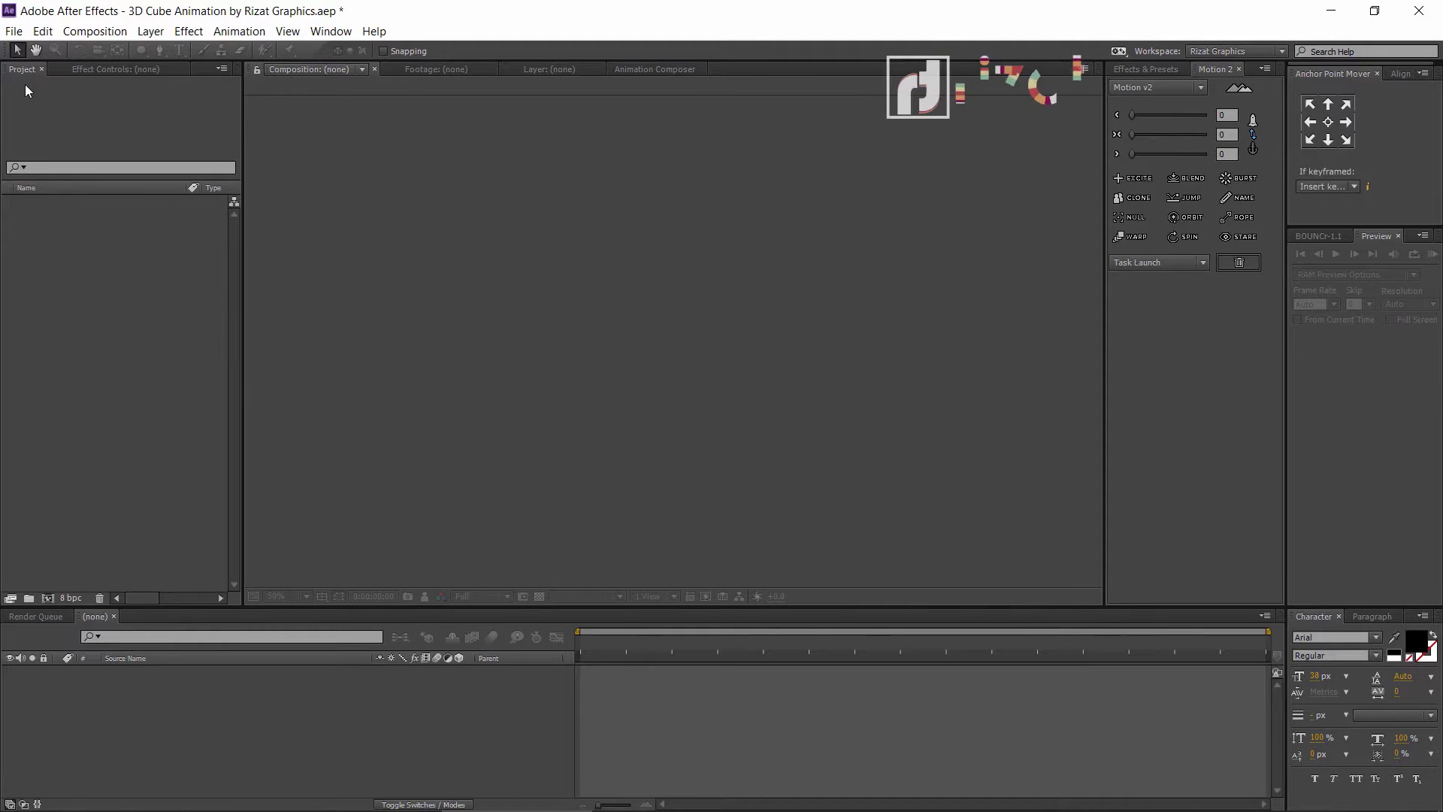
Import the letter images A.png through F.png from the Letters folder as footage.
click(14, 31)
mouse_move(79, 359)
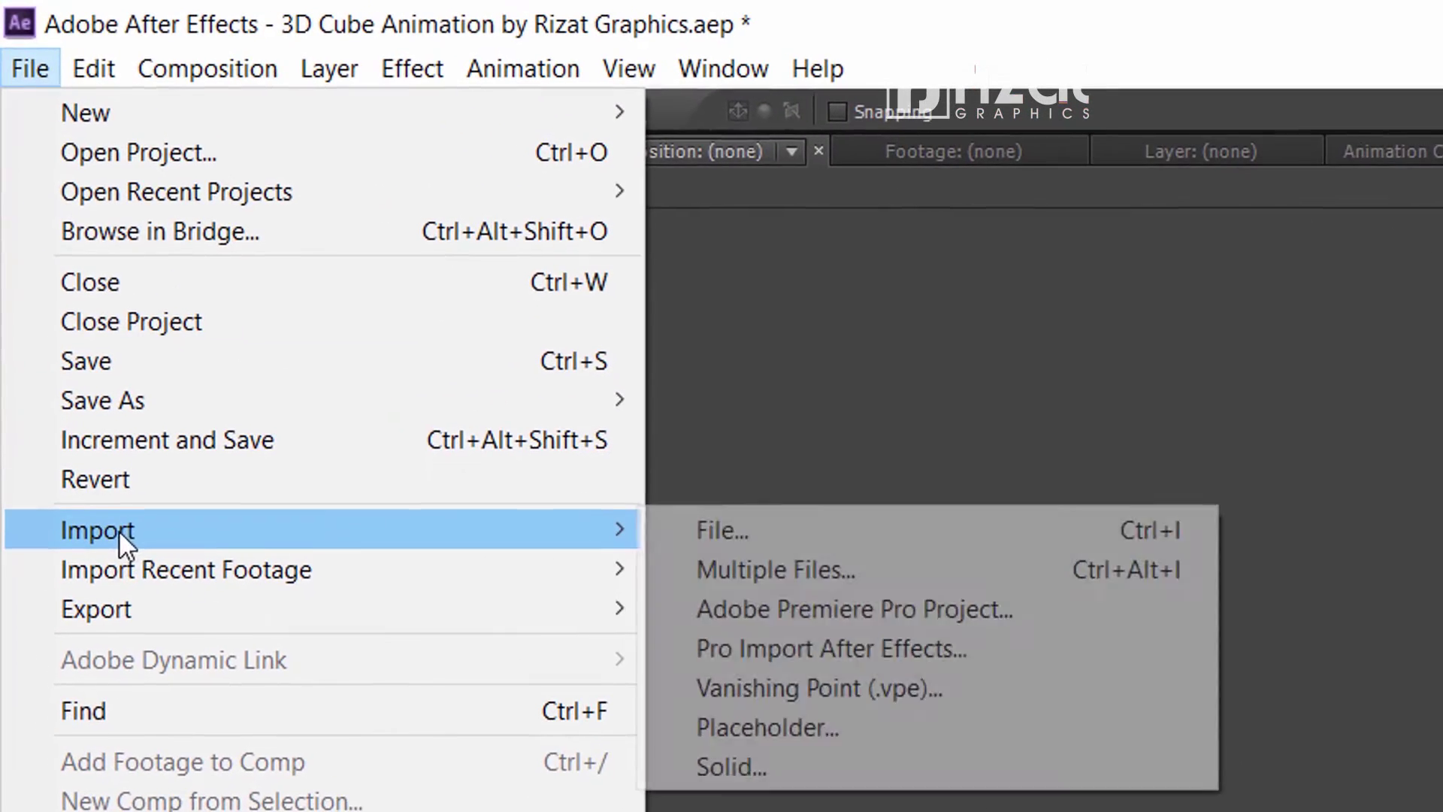
click(483, 358)
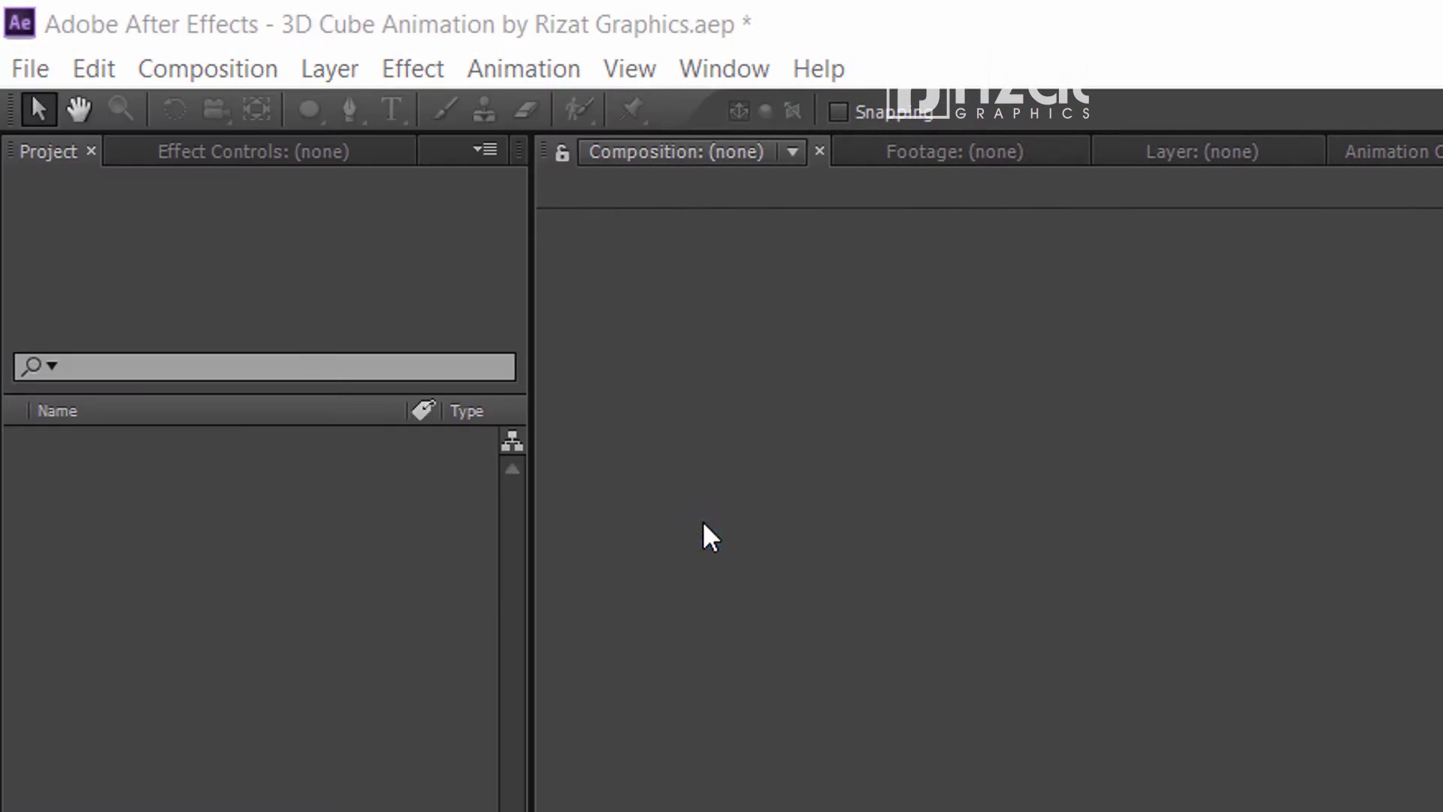
drag(532, 590, 1442, 385)
drag(1245, 300, 1241, 316)
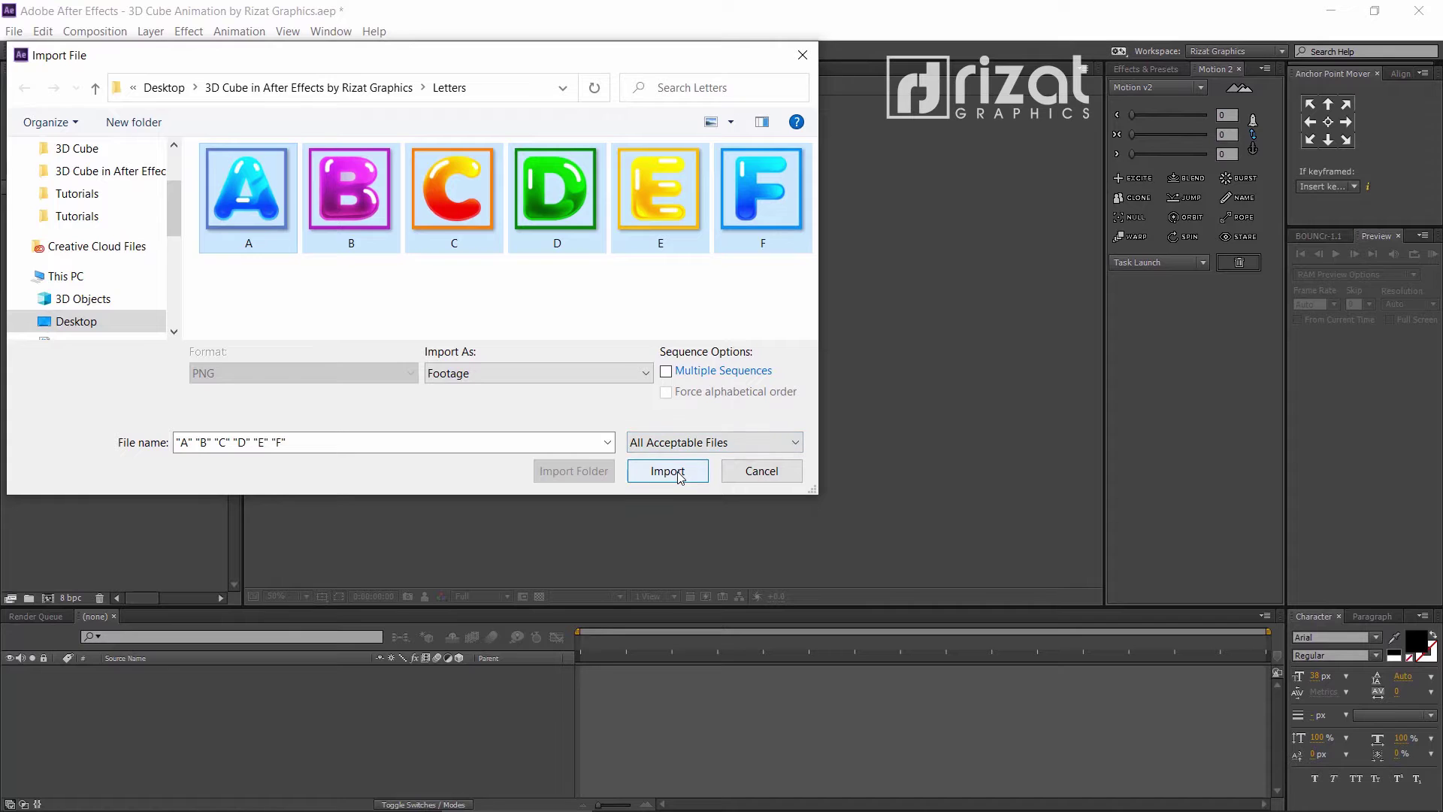
click(676, 472)
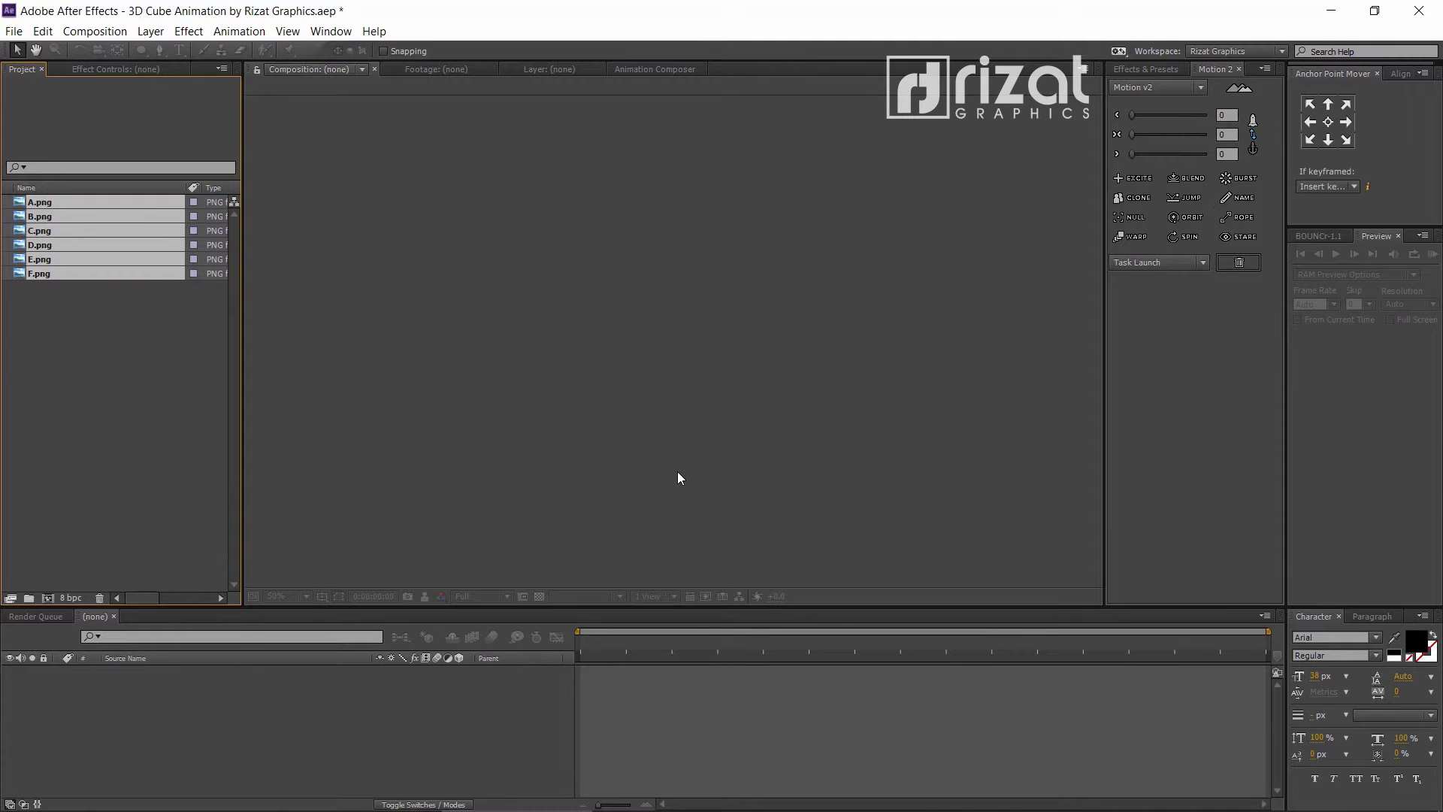
click(124, 457)
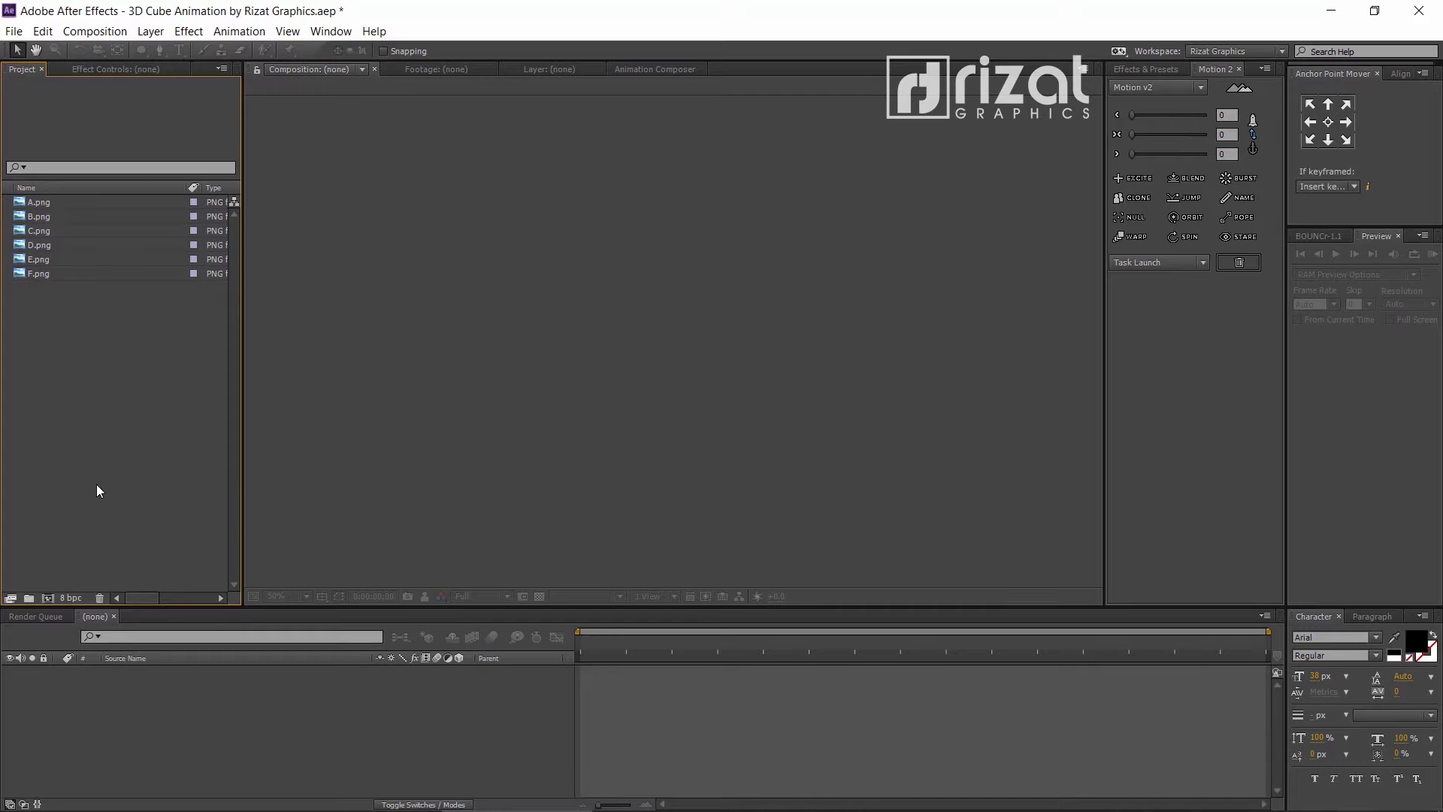
Create composition '1' at 500×500 px with a duration of 0:01:10:00.
click(48, 597)
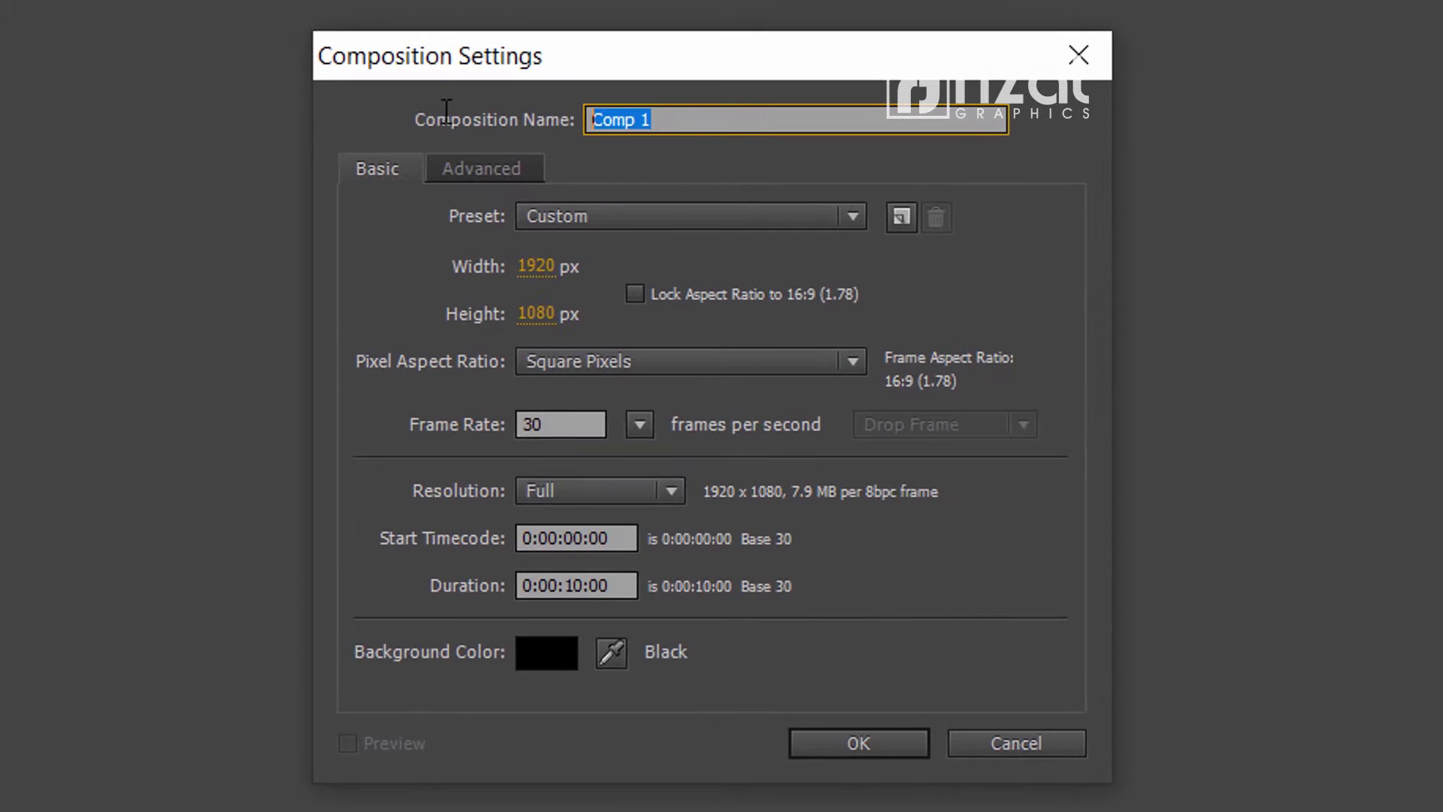
text(1)
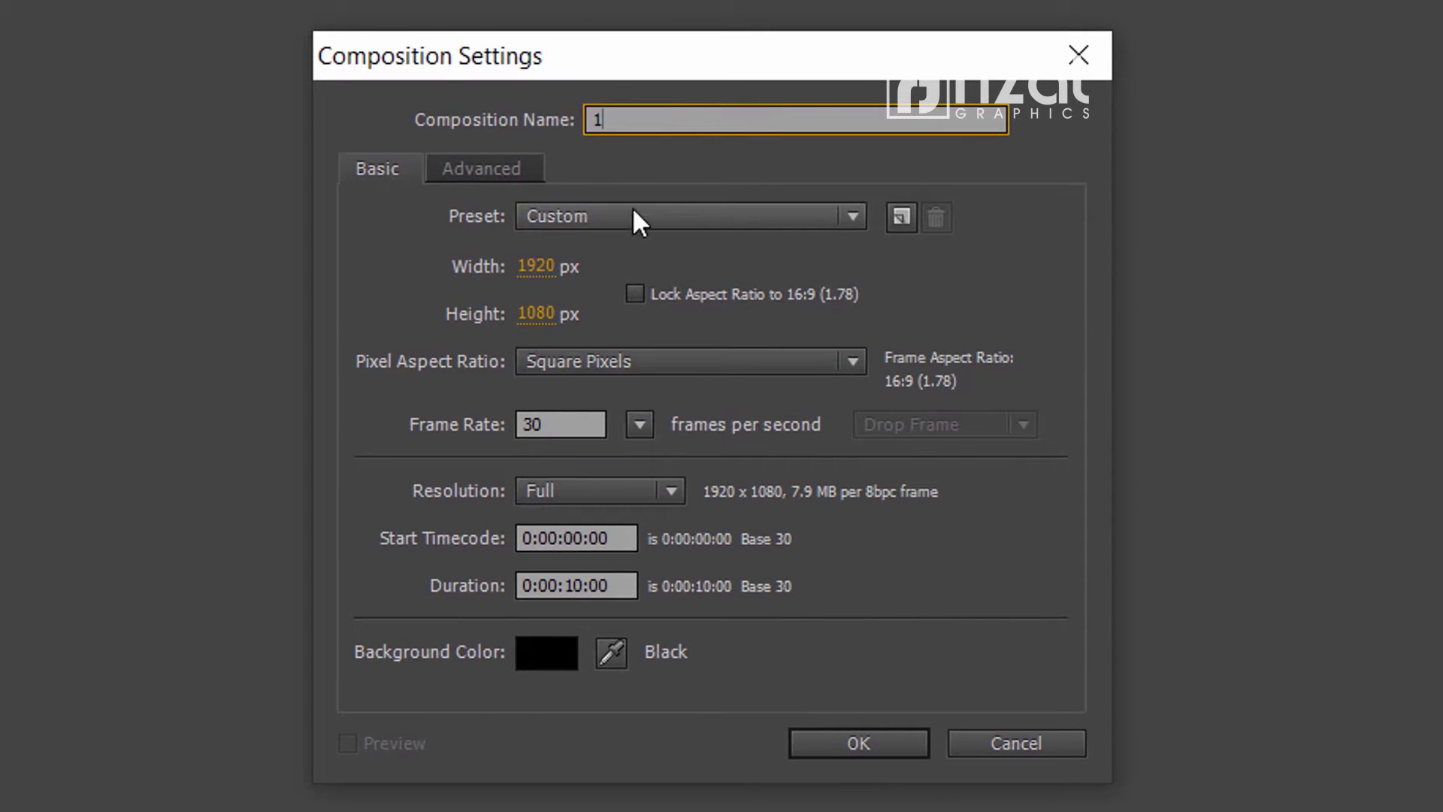
click(545, 265)
text(500)
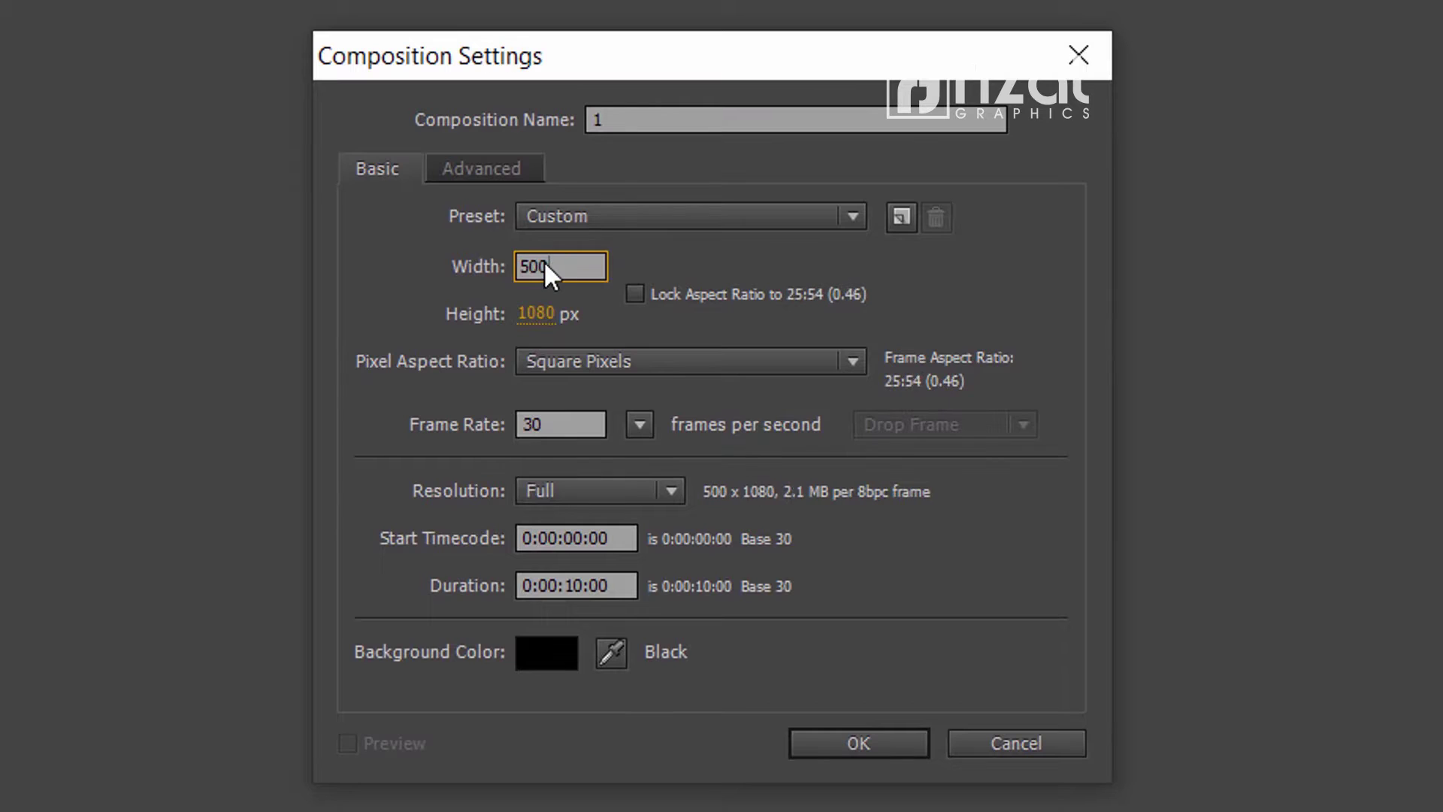
key(Tab)
text(500)
key(Tab)
key(Tab)
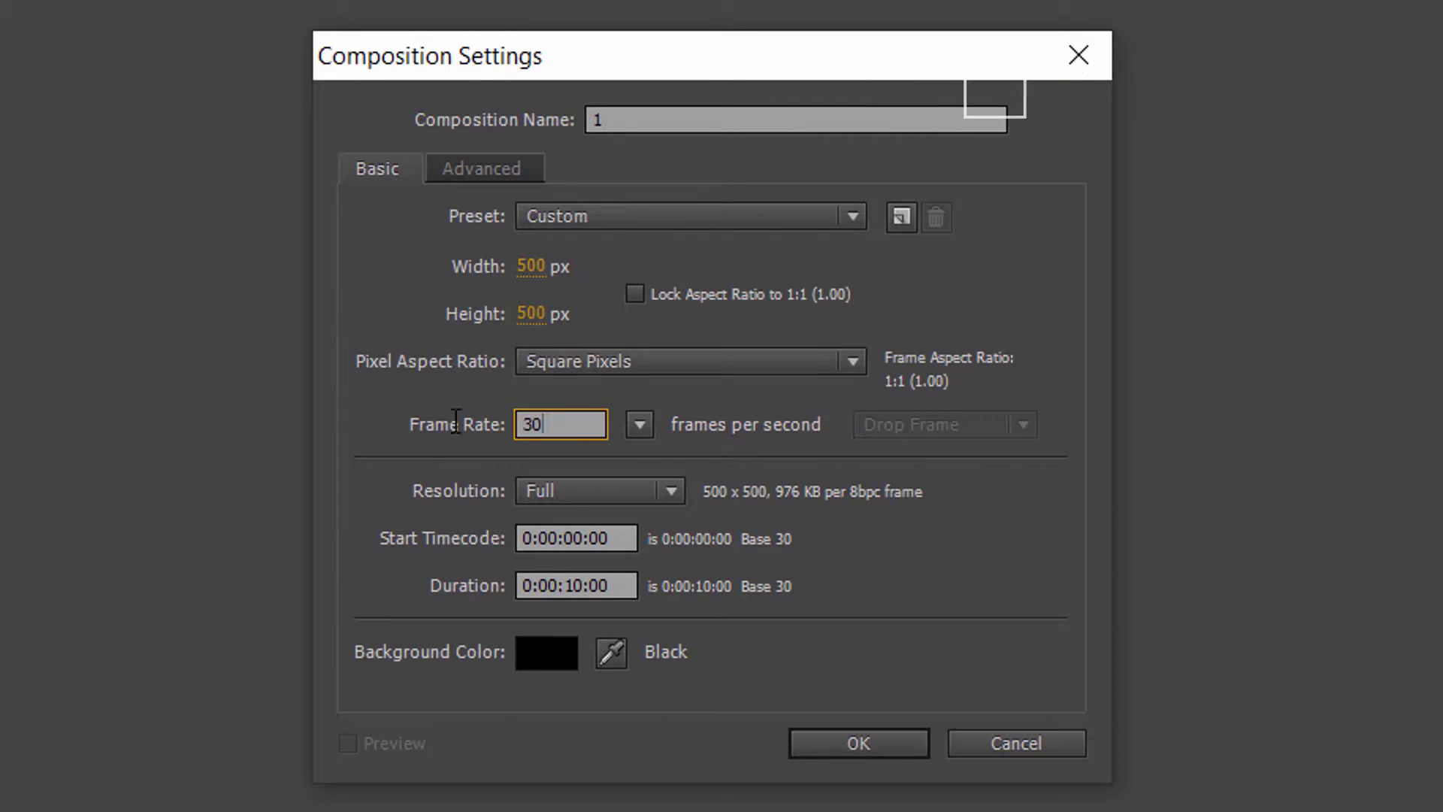
click(563, 593)
text(1)
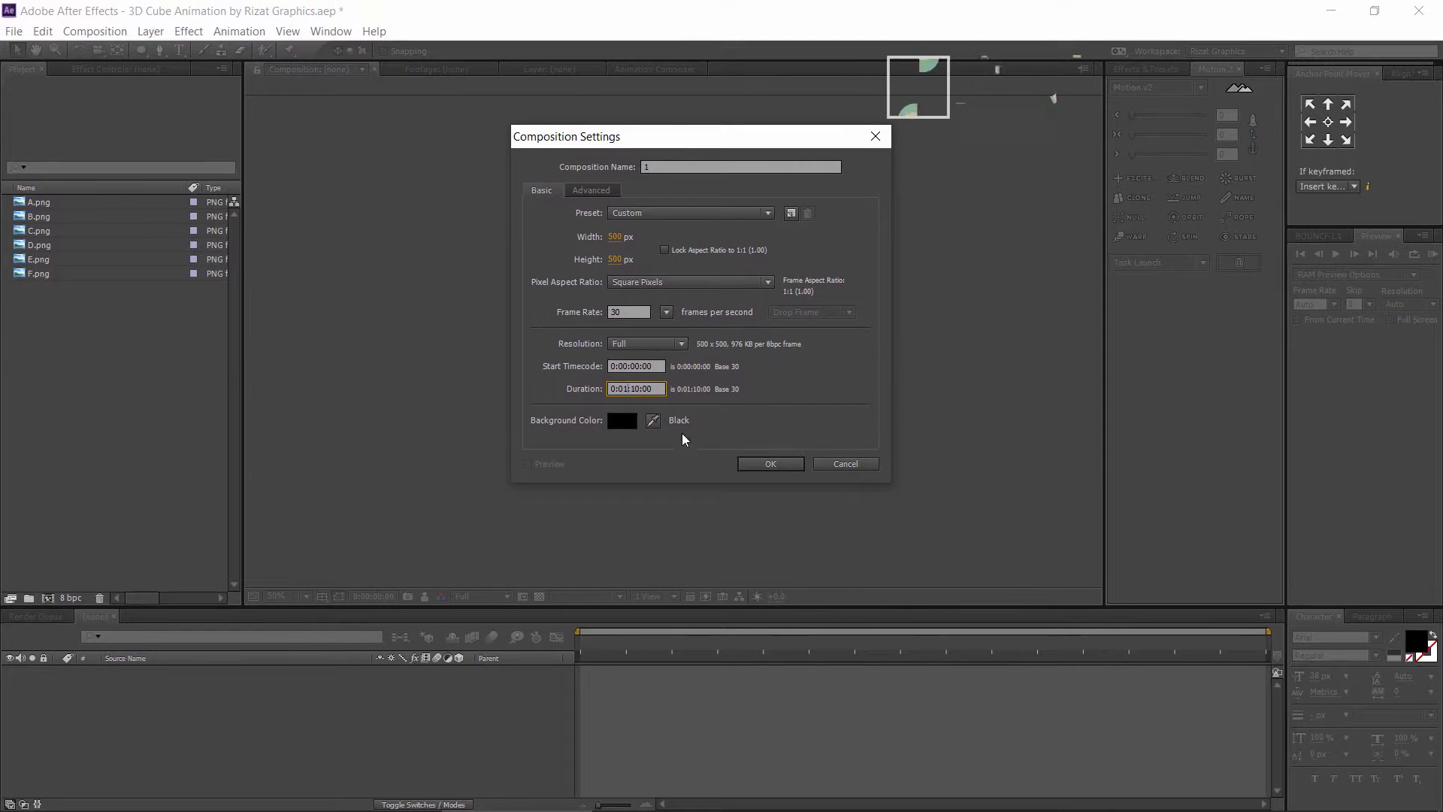
click(771, 463)
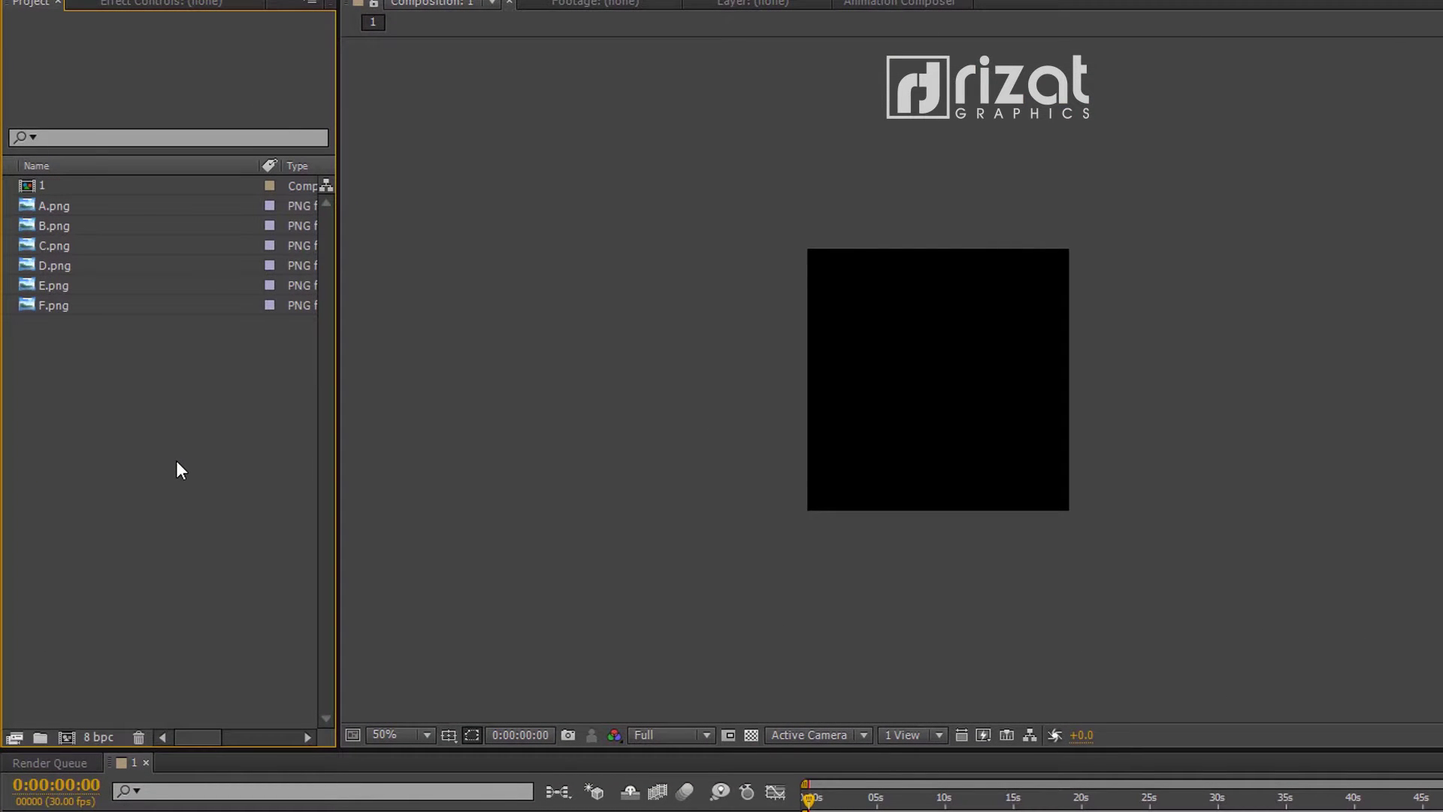
Duplicate composition 1 with Ctrl+D to make copies numbered 2 through 6.
click(45, 185)
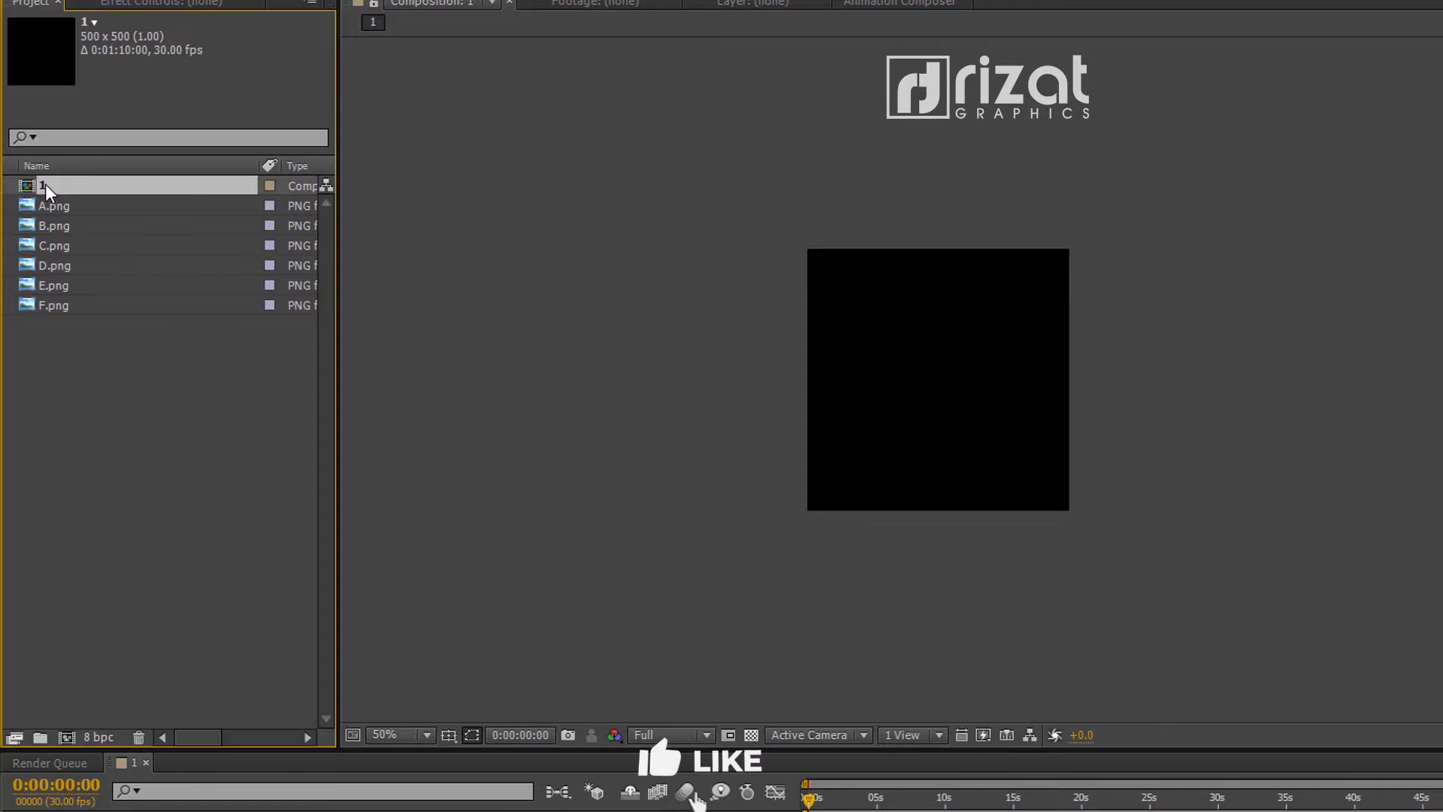
key(ctrl+d)
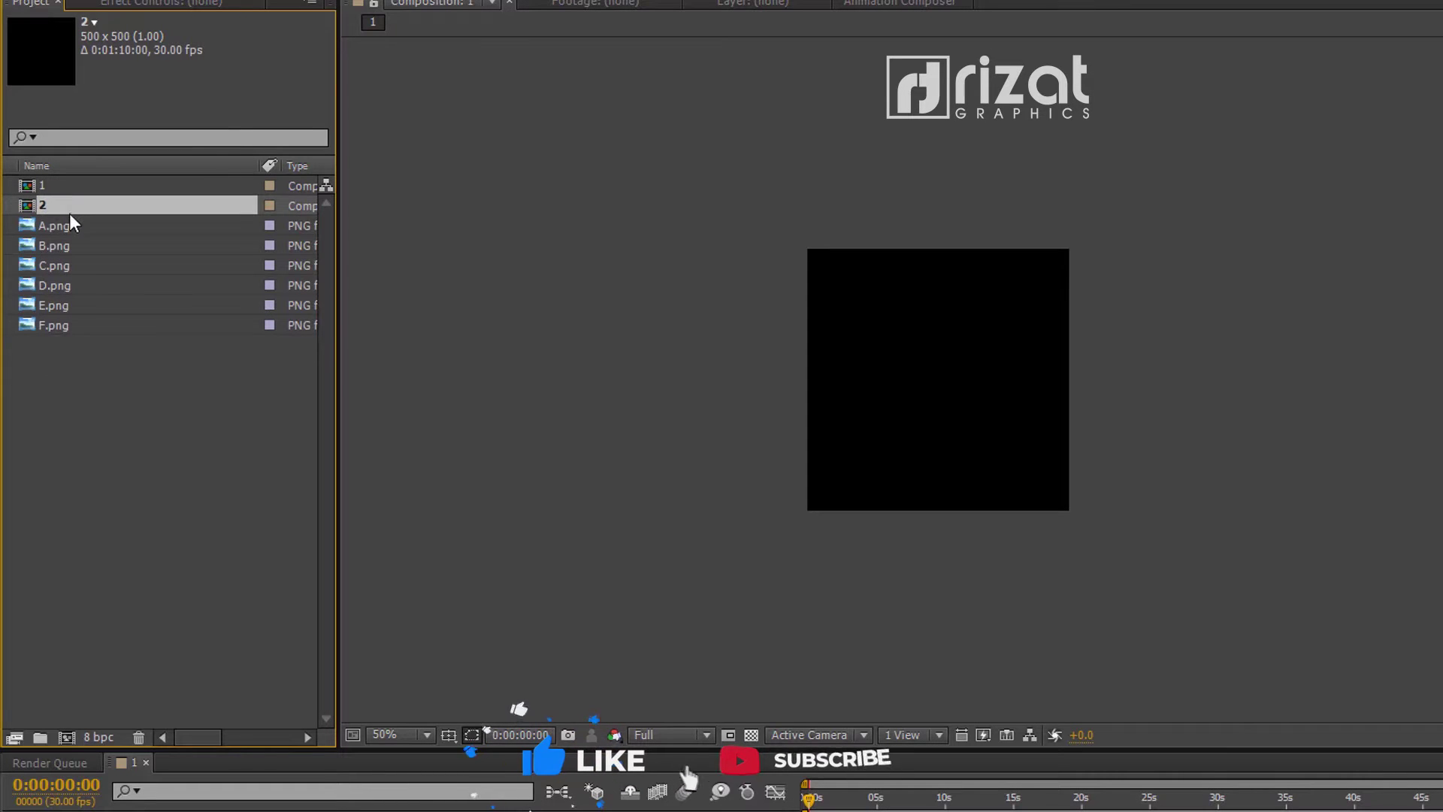
key(ctrl+d)
key(ctrl+d)
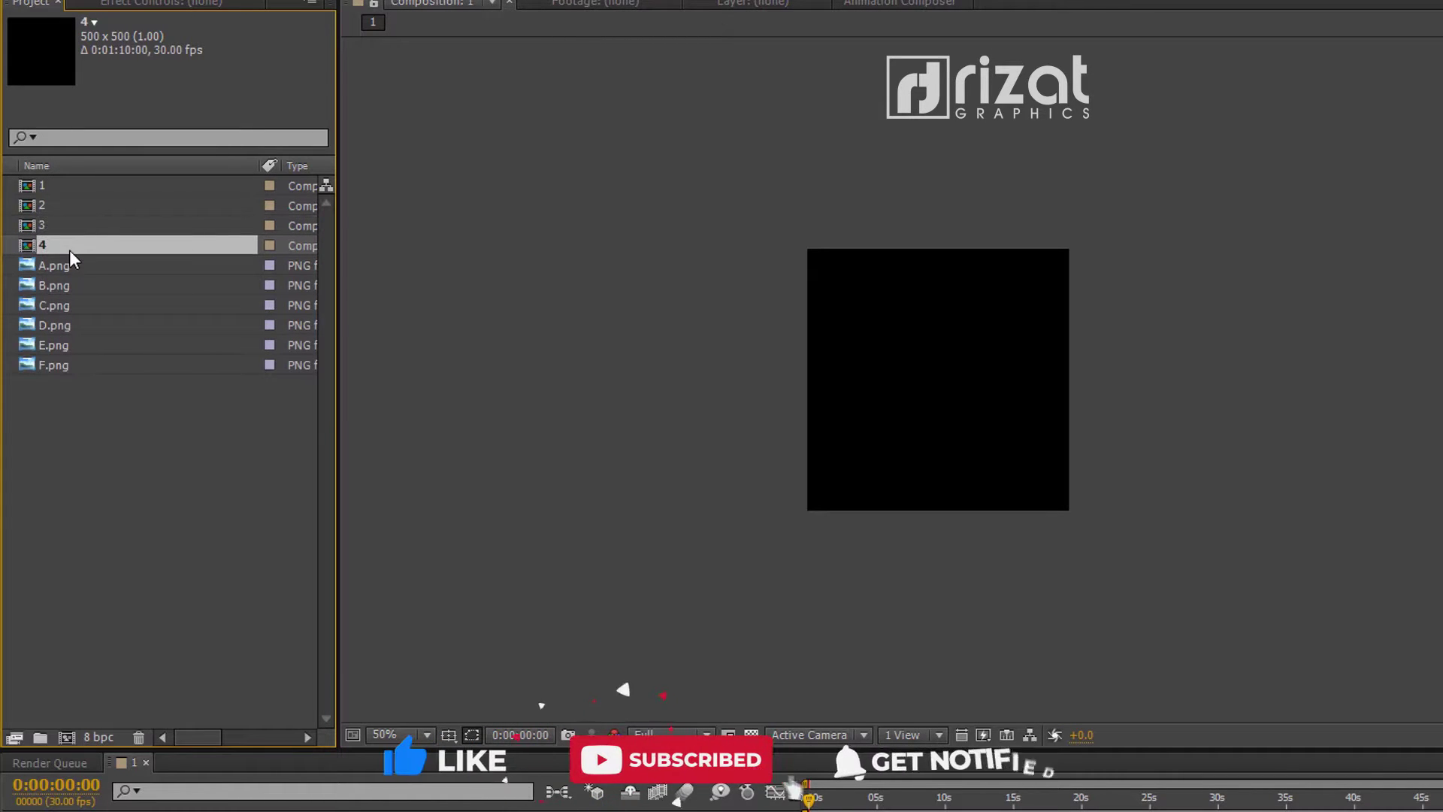
key(ctrl+d)
key(ctrl+d)
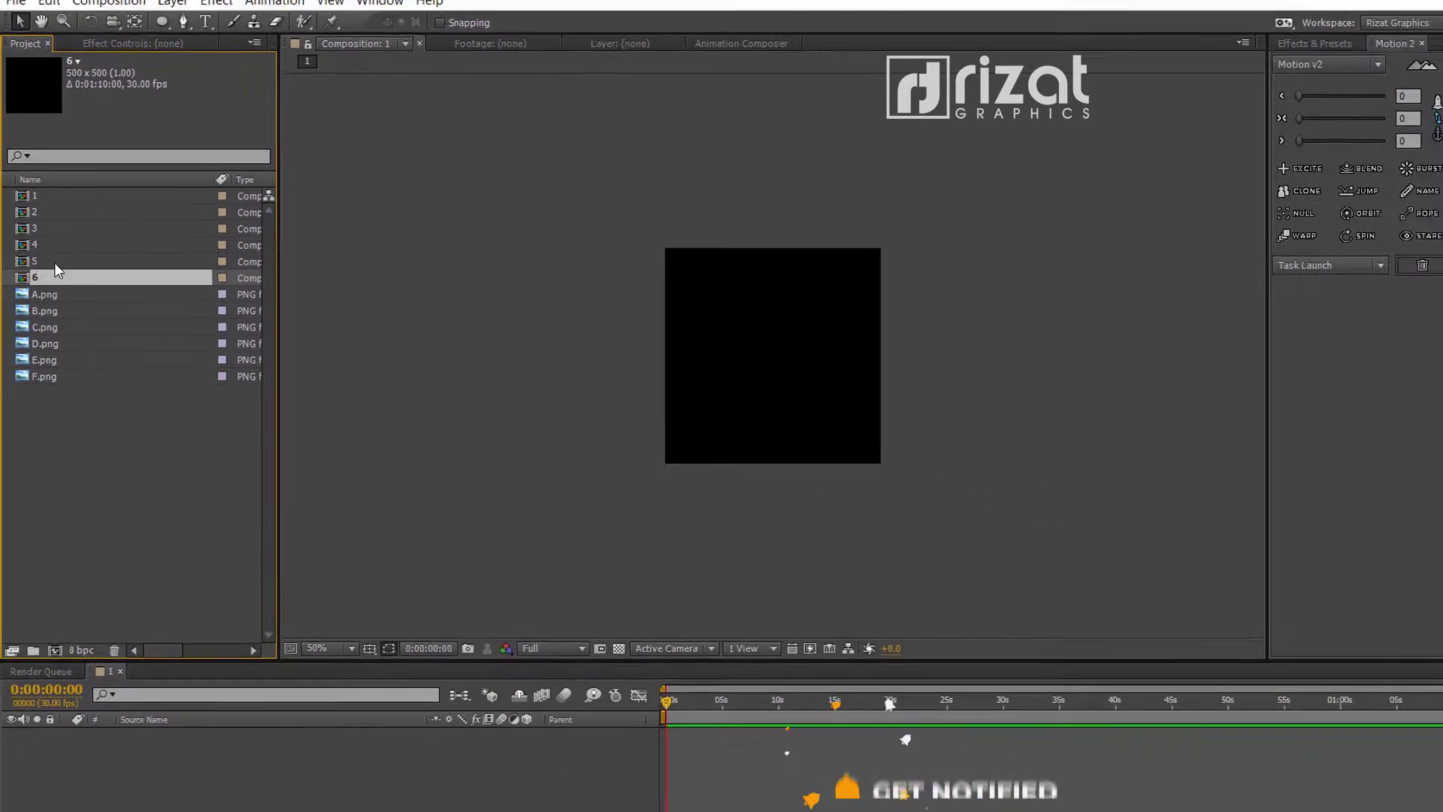
click(95, 449)
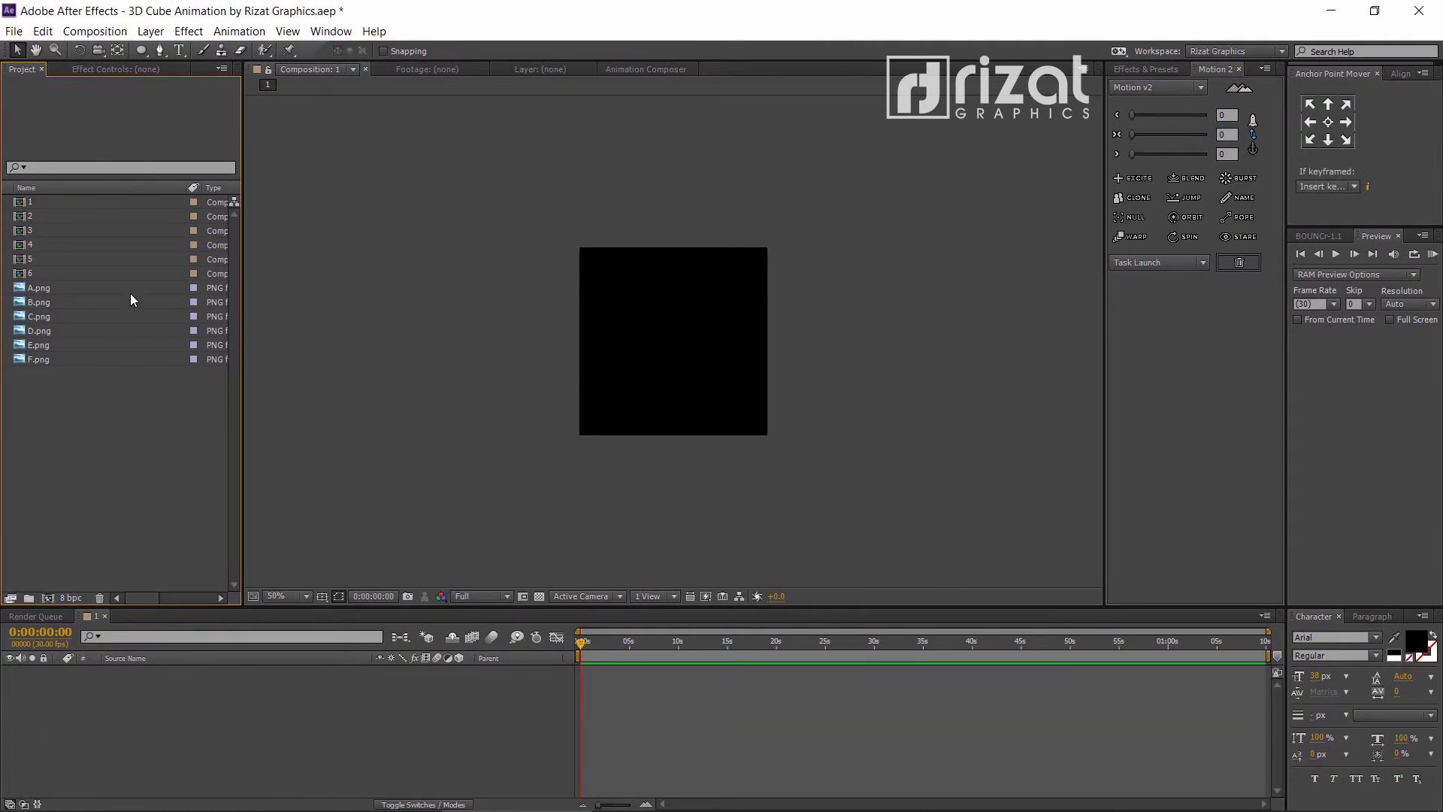
Place A.png, B.png and C.png into compositions 1, 2 and 3.
click(28, 201)
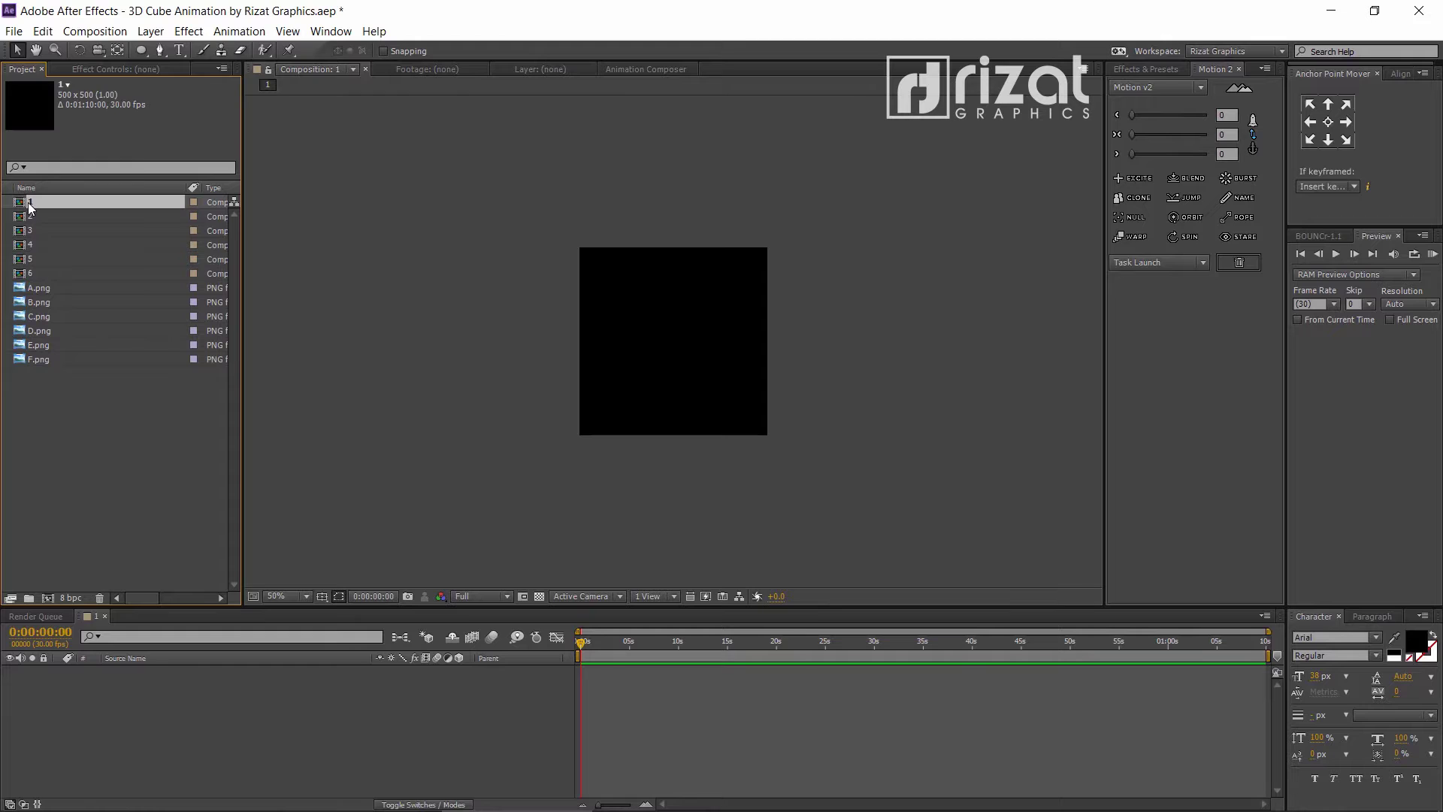
drag(40, 290, 71, 685)
click(70, 684)
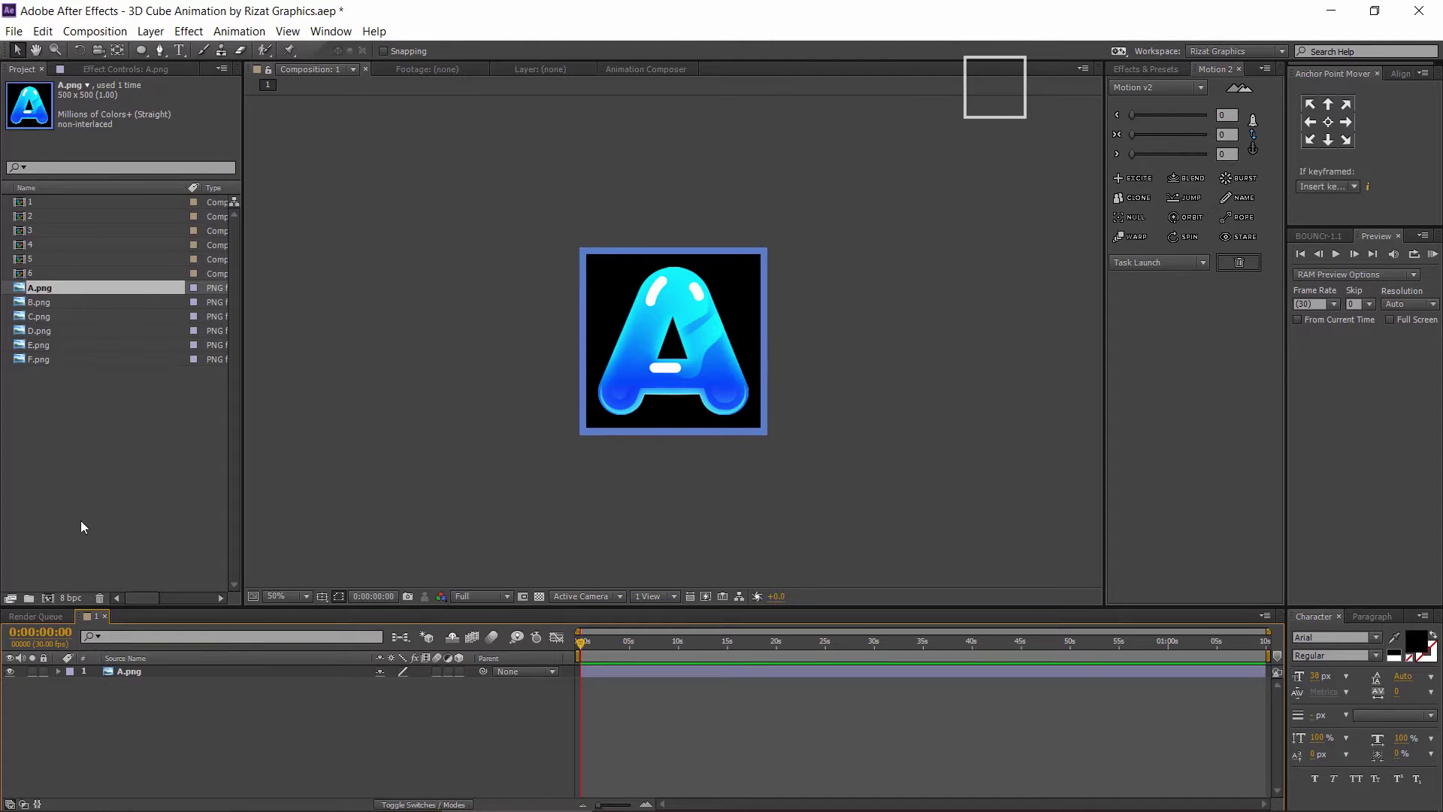
double_click(28, 216)
drag(38, 302, 70, 680)
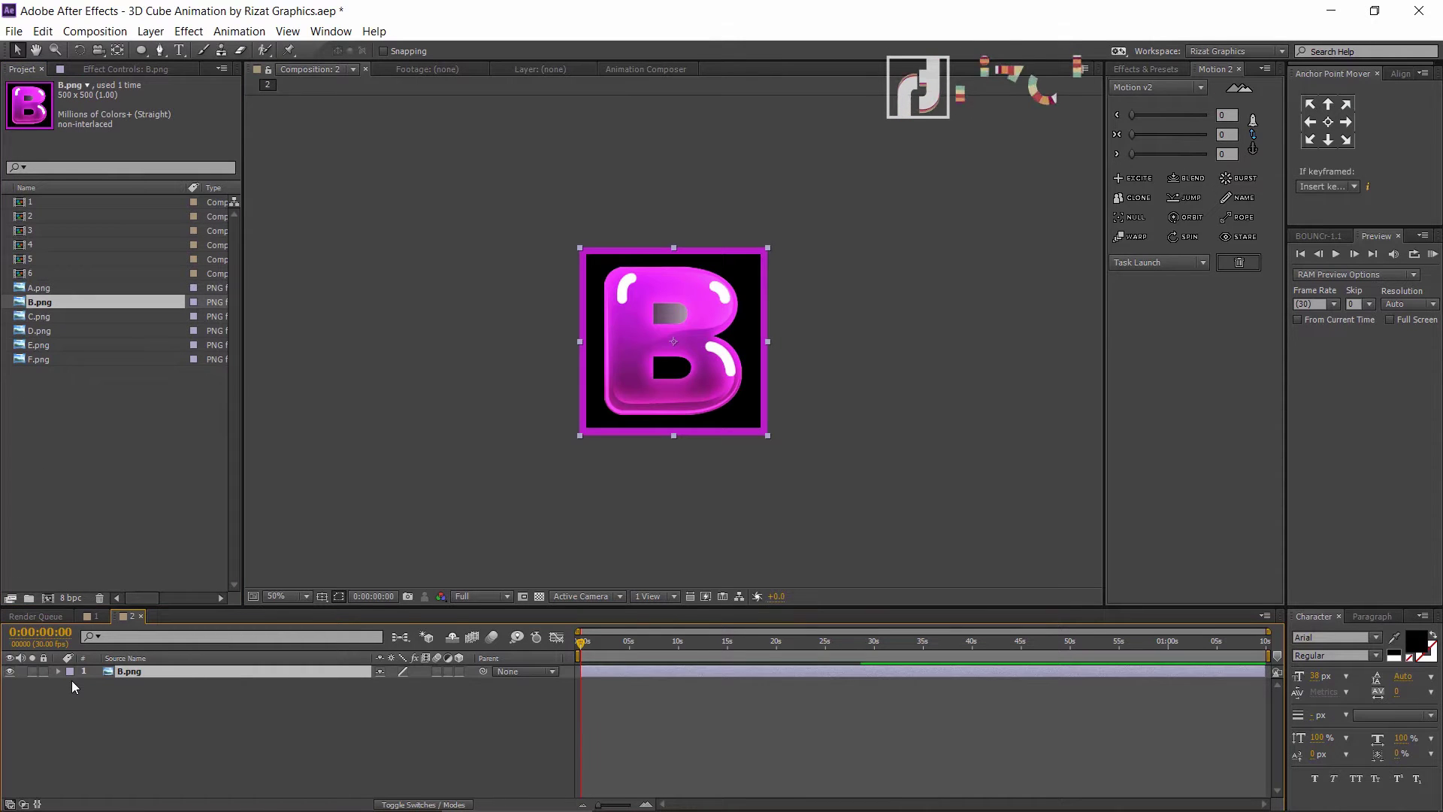
double_click(30, 231)
drag(40, 318, 73, 673)
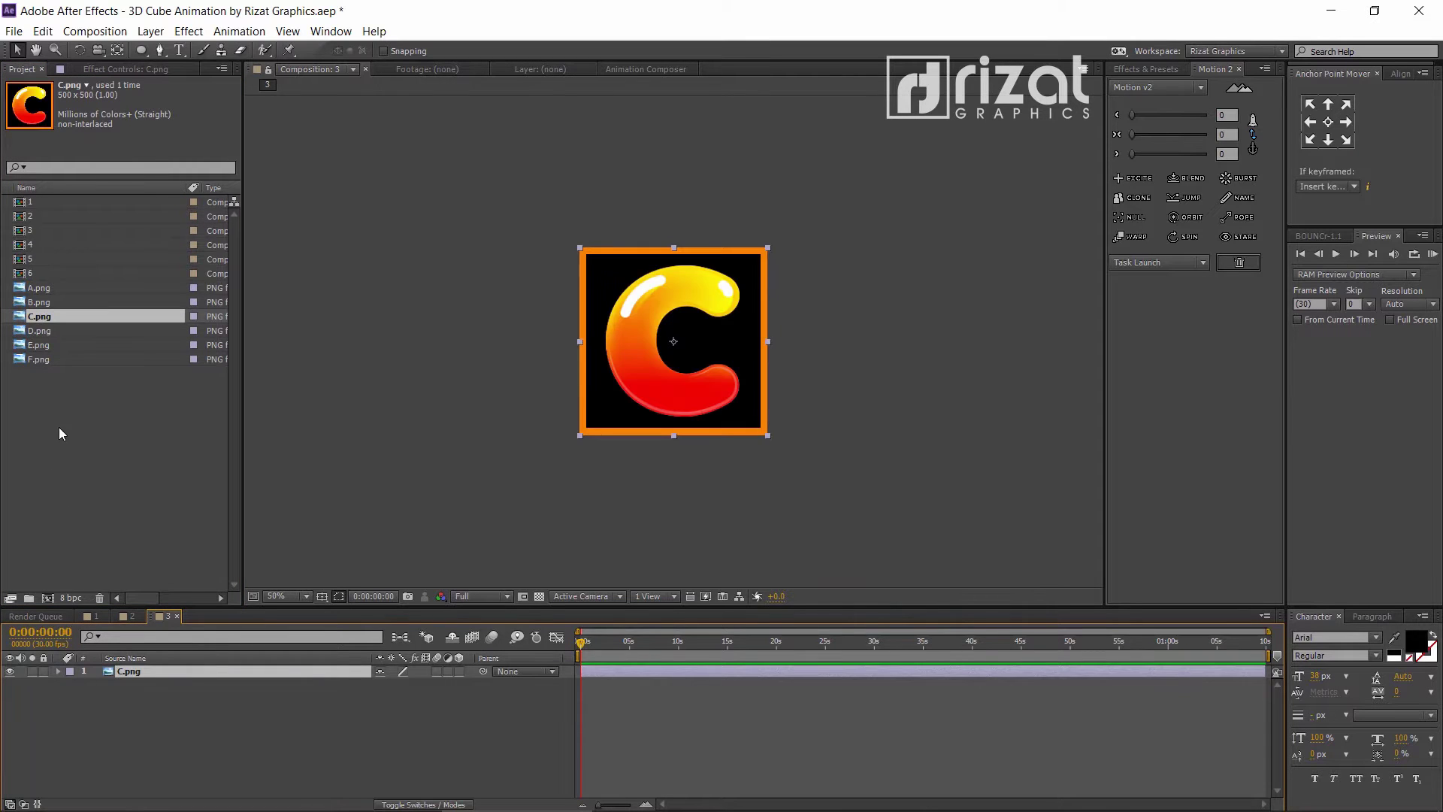
click(28, 252)
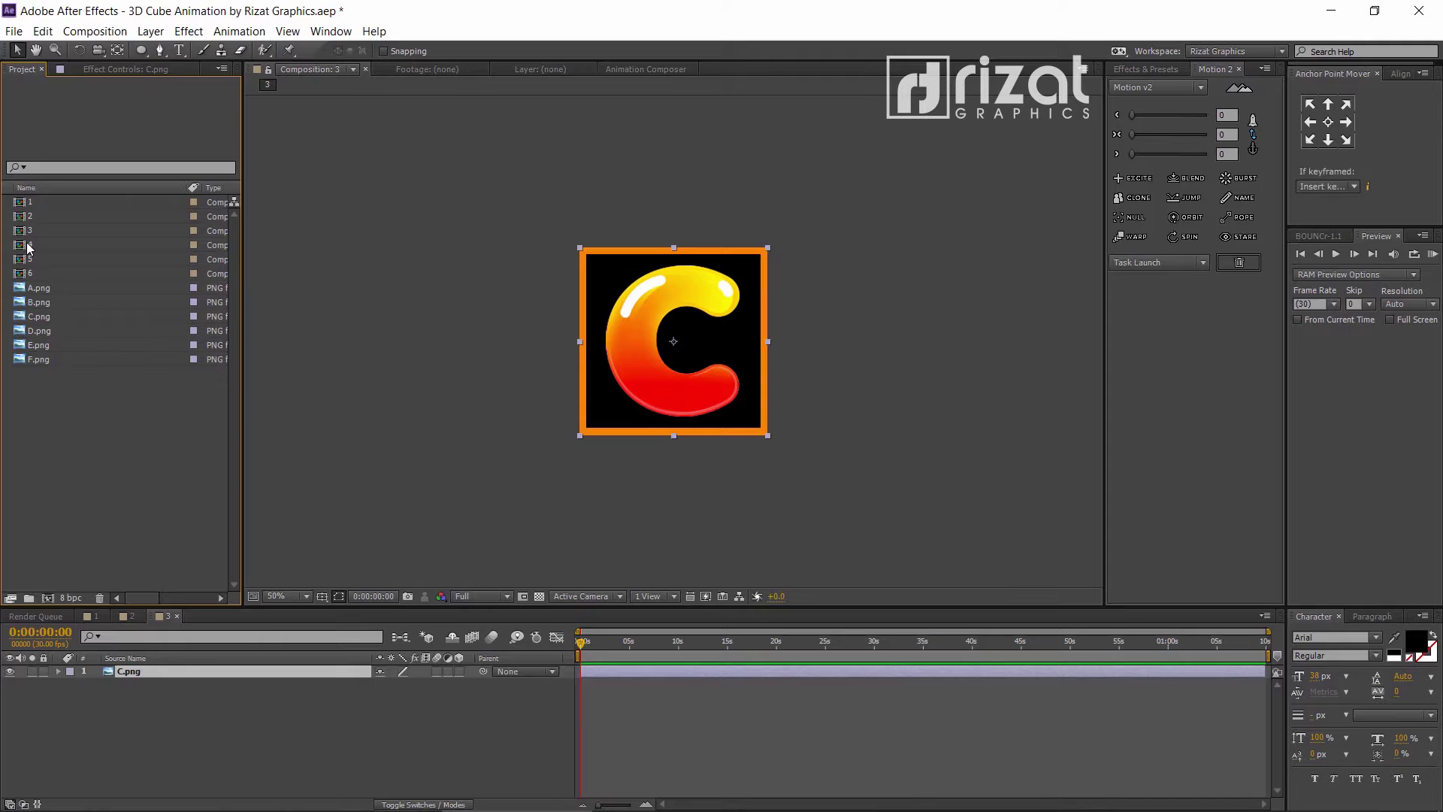
Place D.png, E.png and F.png into compositions 4, 5 and 6.
double_click(31, 245)
drag(44, 329, 93, 695)
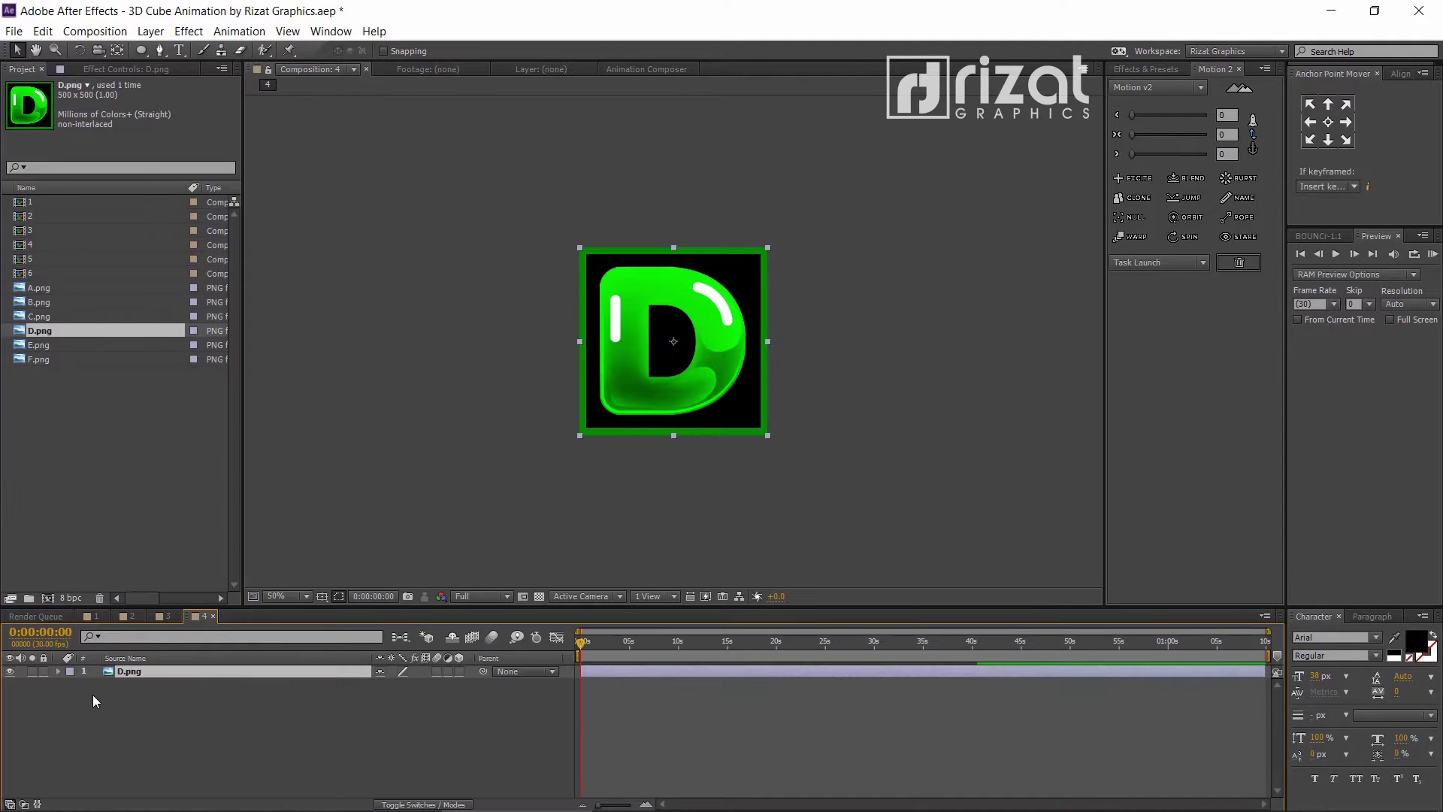
double_click(33, 259)
drag(37, 345, 74, 692)
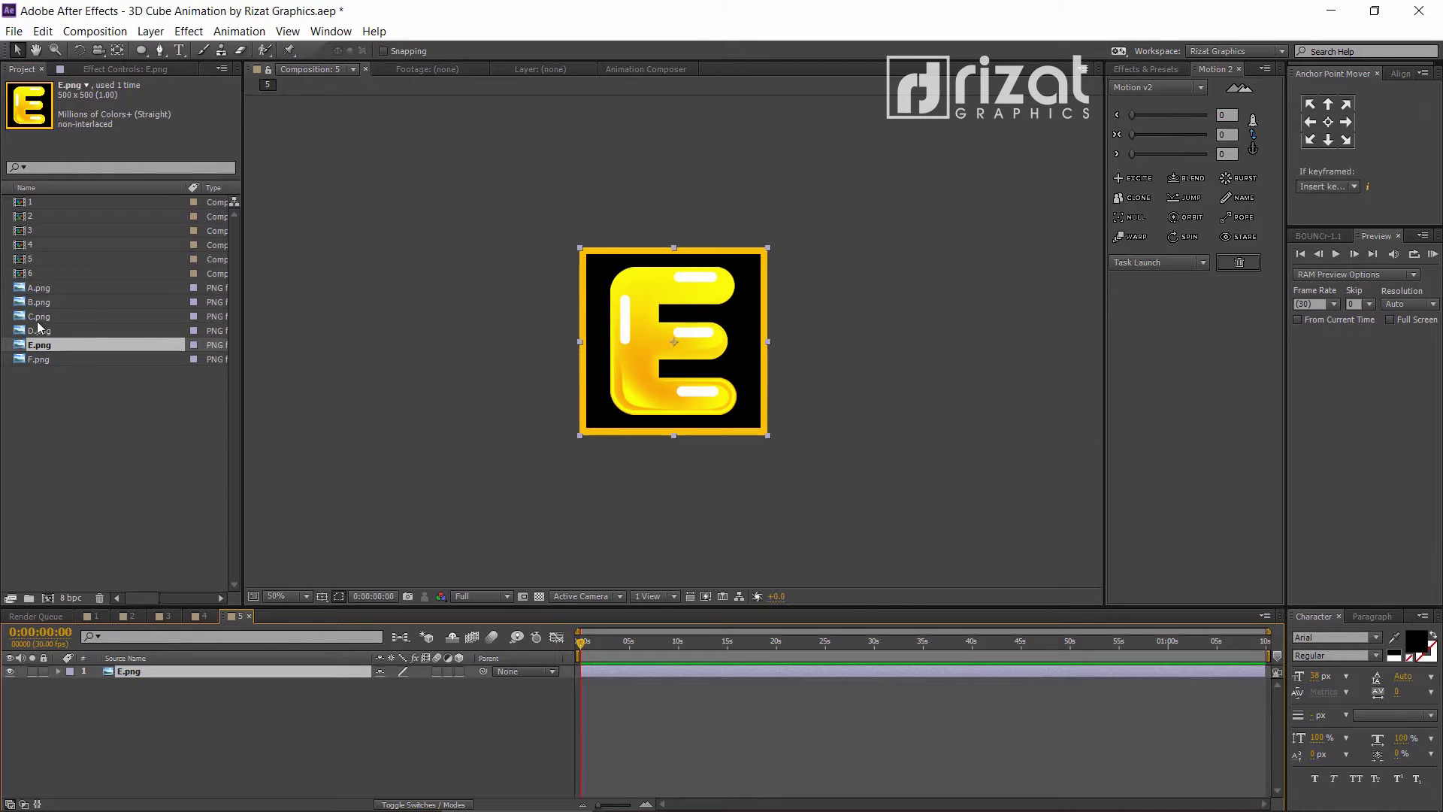
double_click(30, 274)
drag(35, 359, 65, 679)
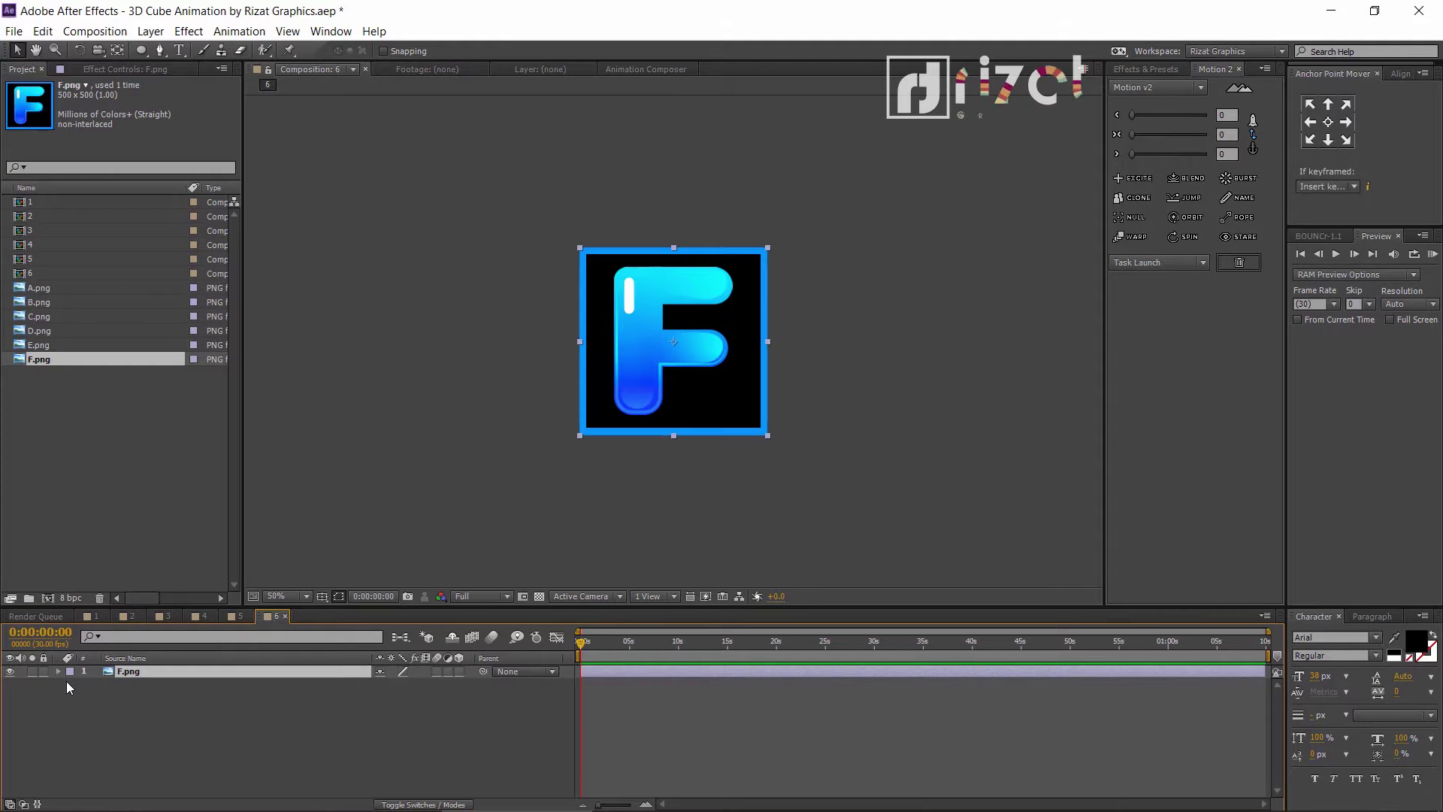
click(89, 714)
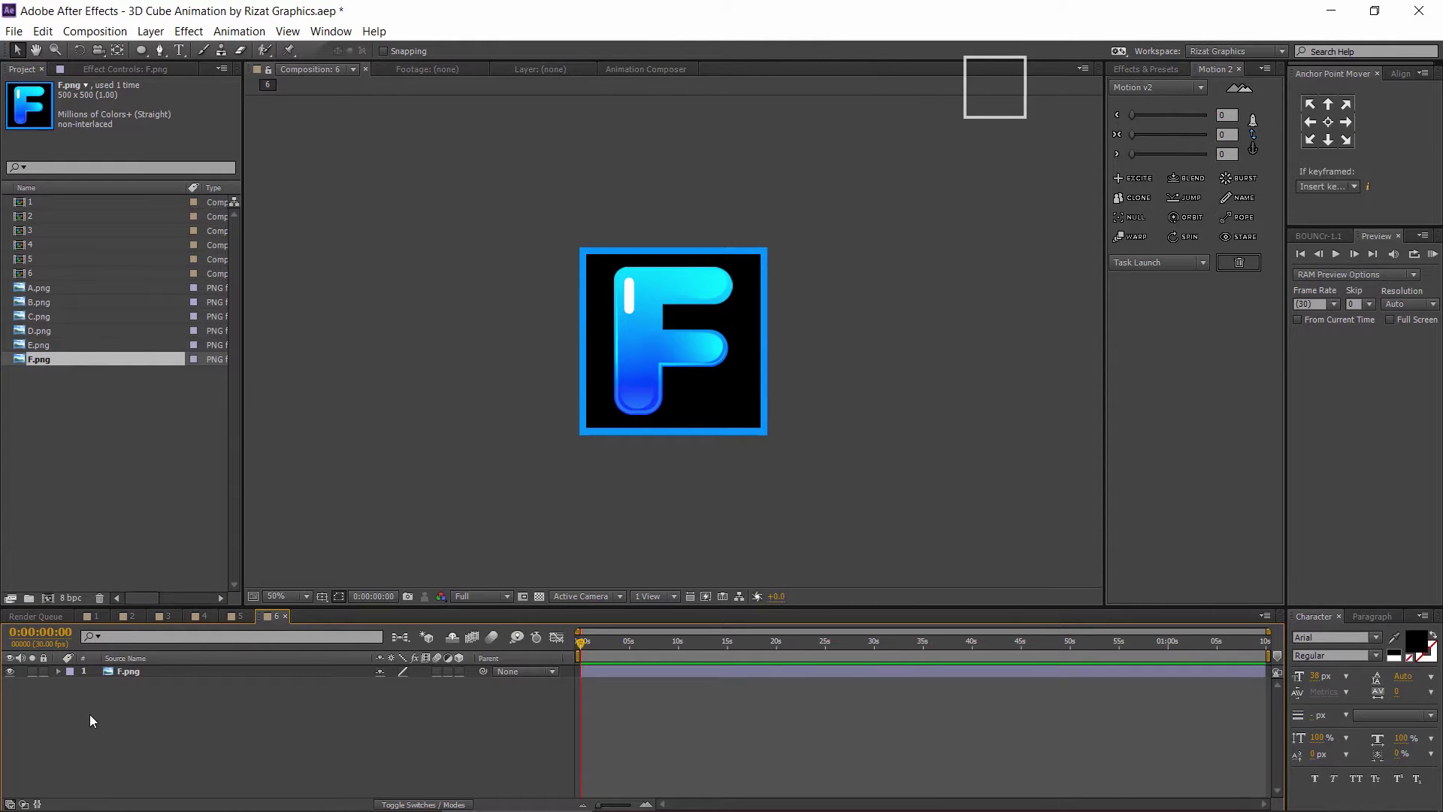
Create composition '3D Cube' at 1920×1080 with a duration of 0:00:10:00.
click(46, 598)
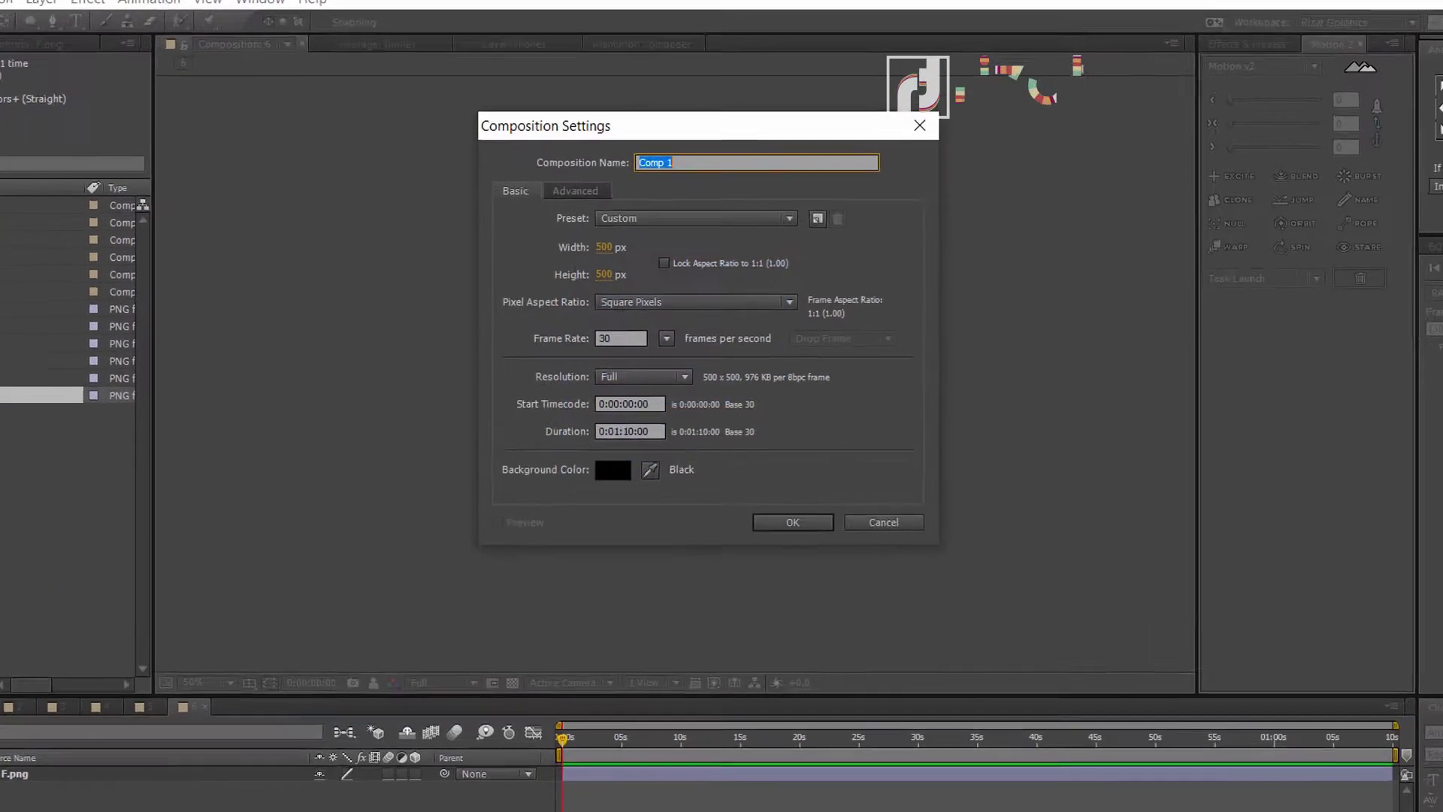
text(3D Cube)
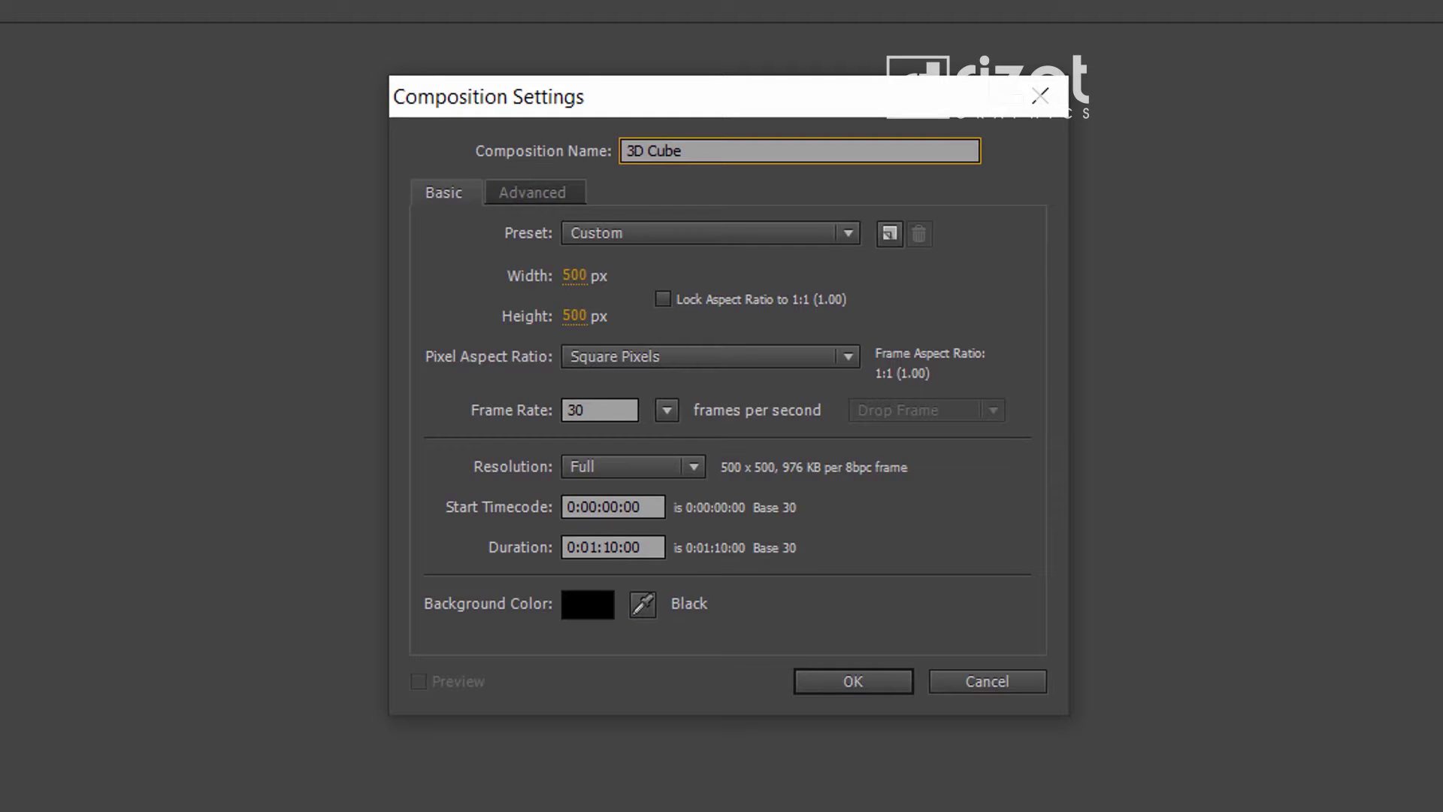
click(576, 276)
text(1920)
key(Tab)
text(1080)
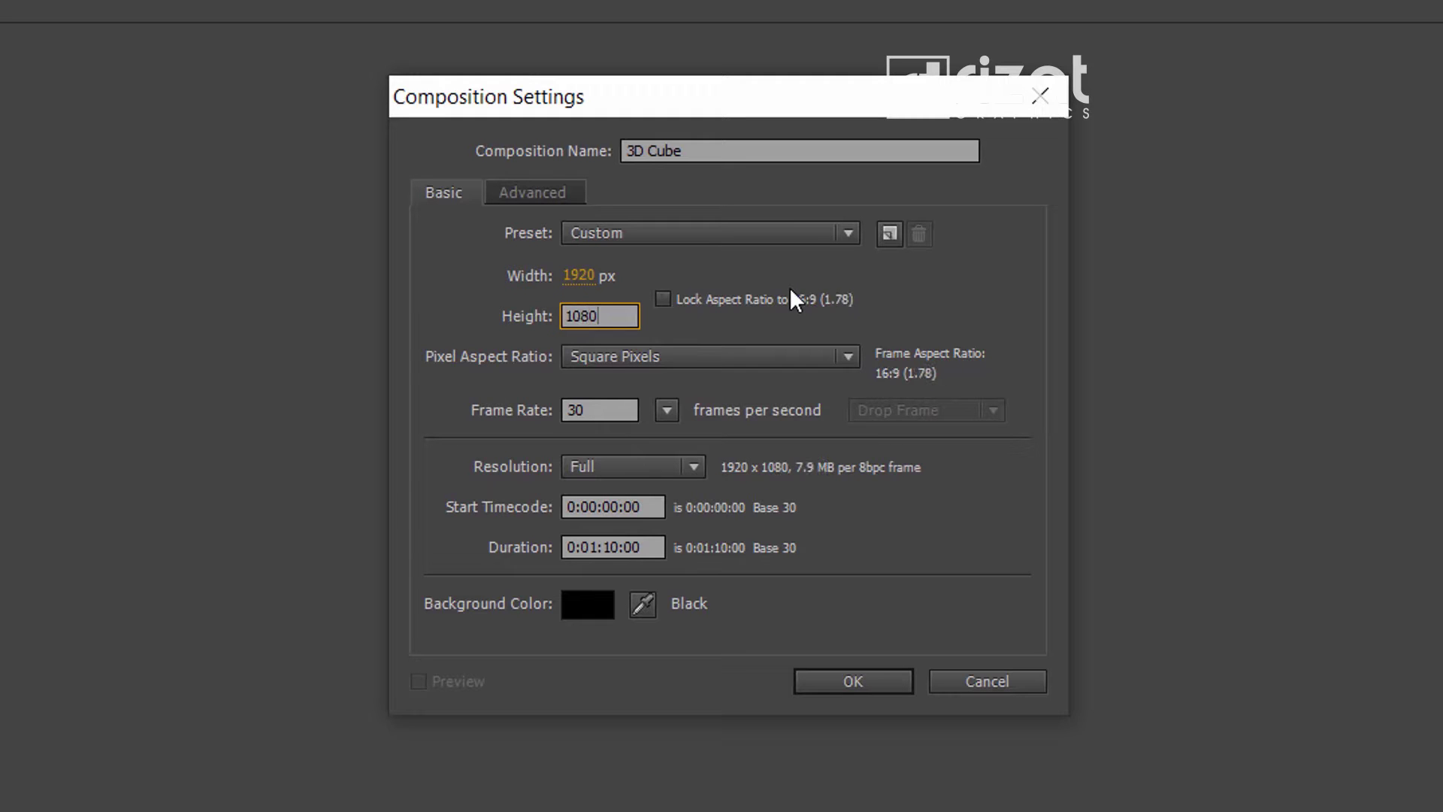
click(595, 546)
key(Delete)
text(0)
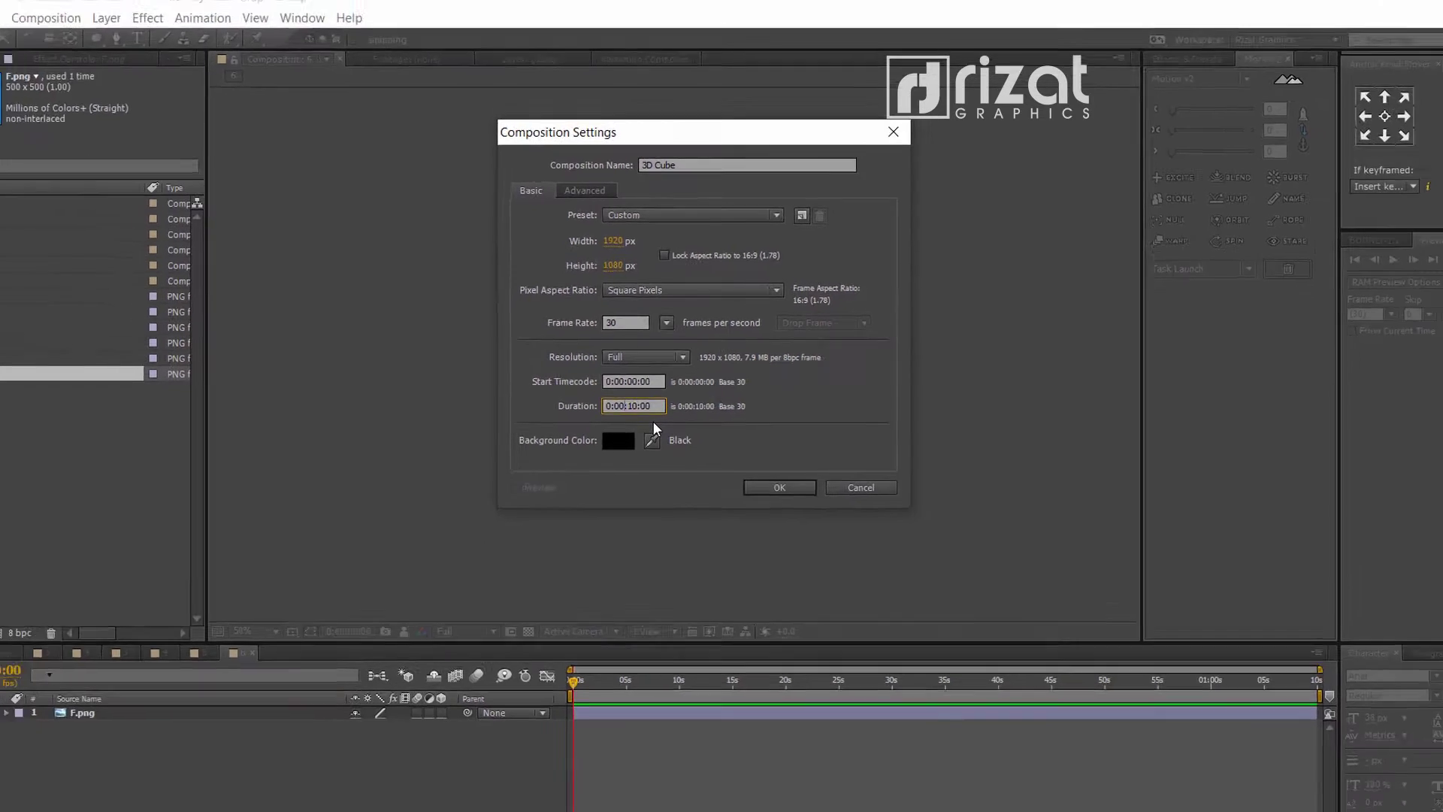
click(758, 467)
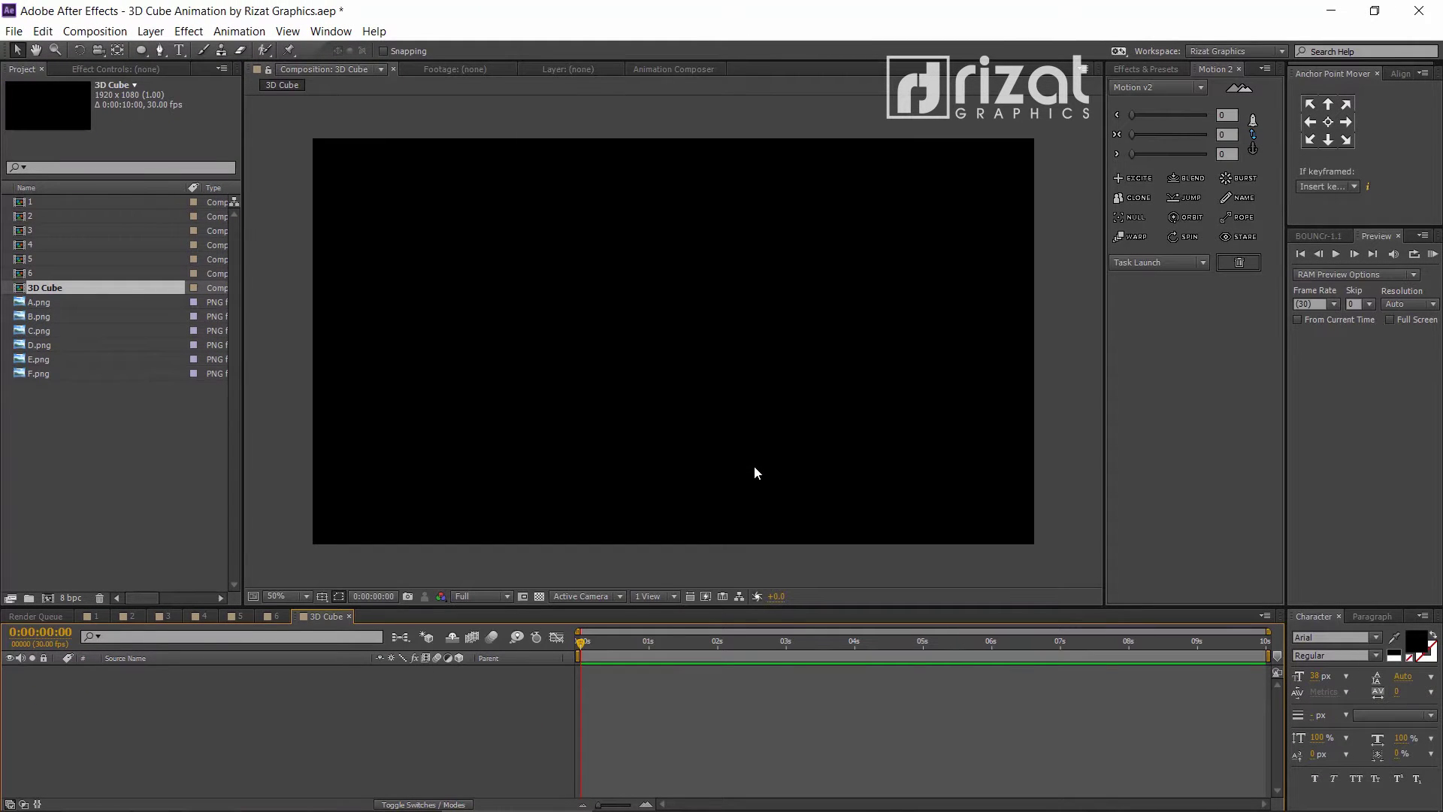
Add compositions 1–6 as layers in the 3D Cube timeline.
click(36, 201)
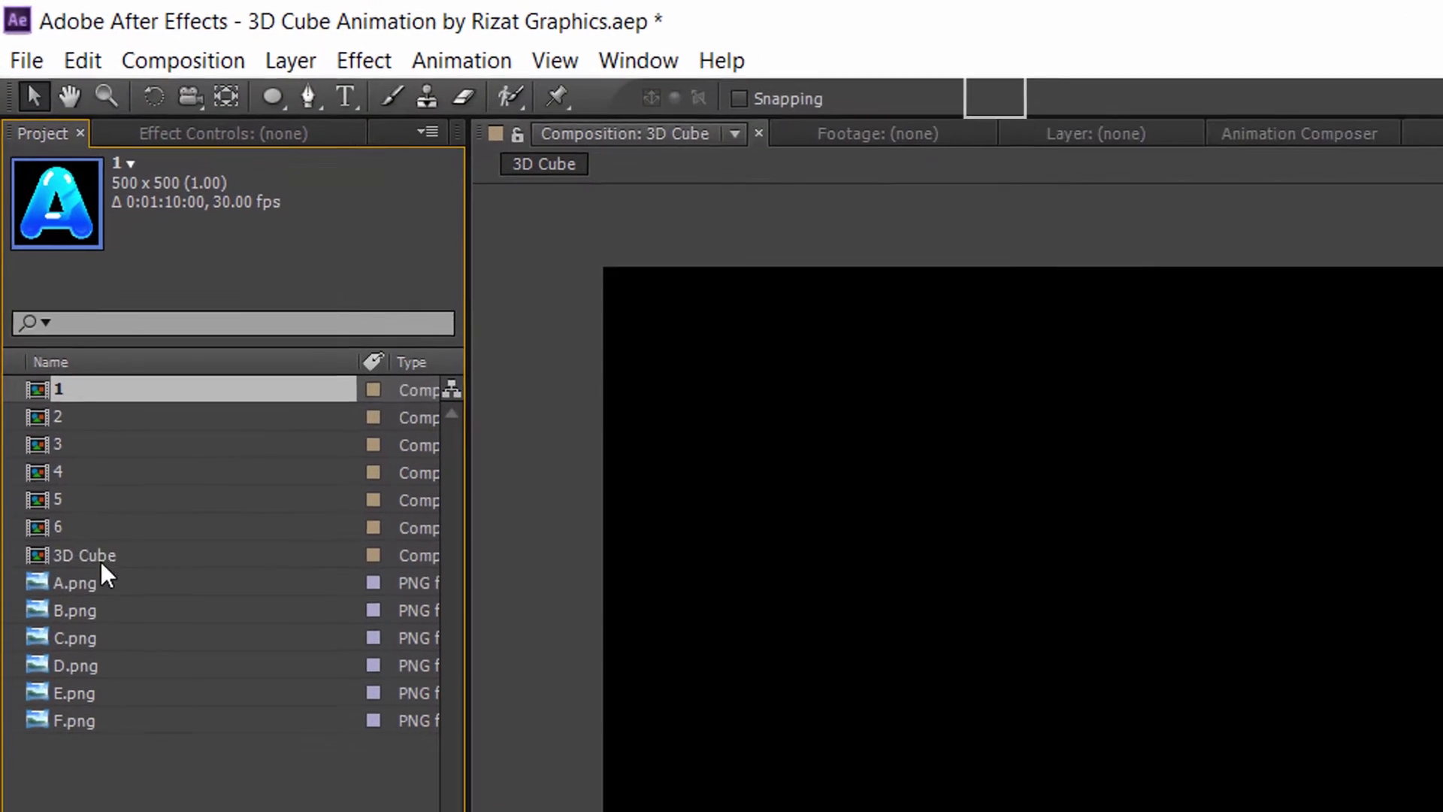
shift+click(80, 549)
drag(112, 557, 155, 811)
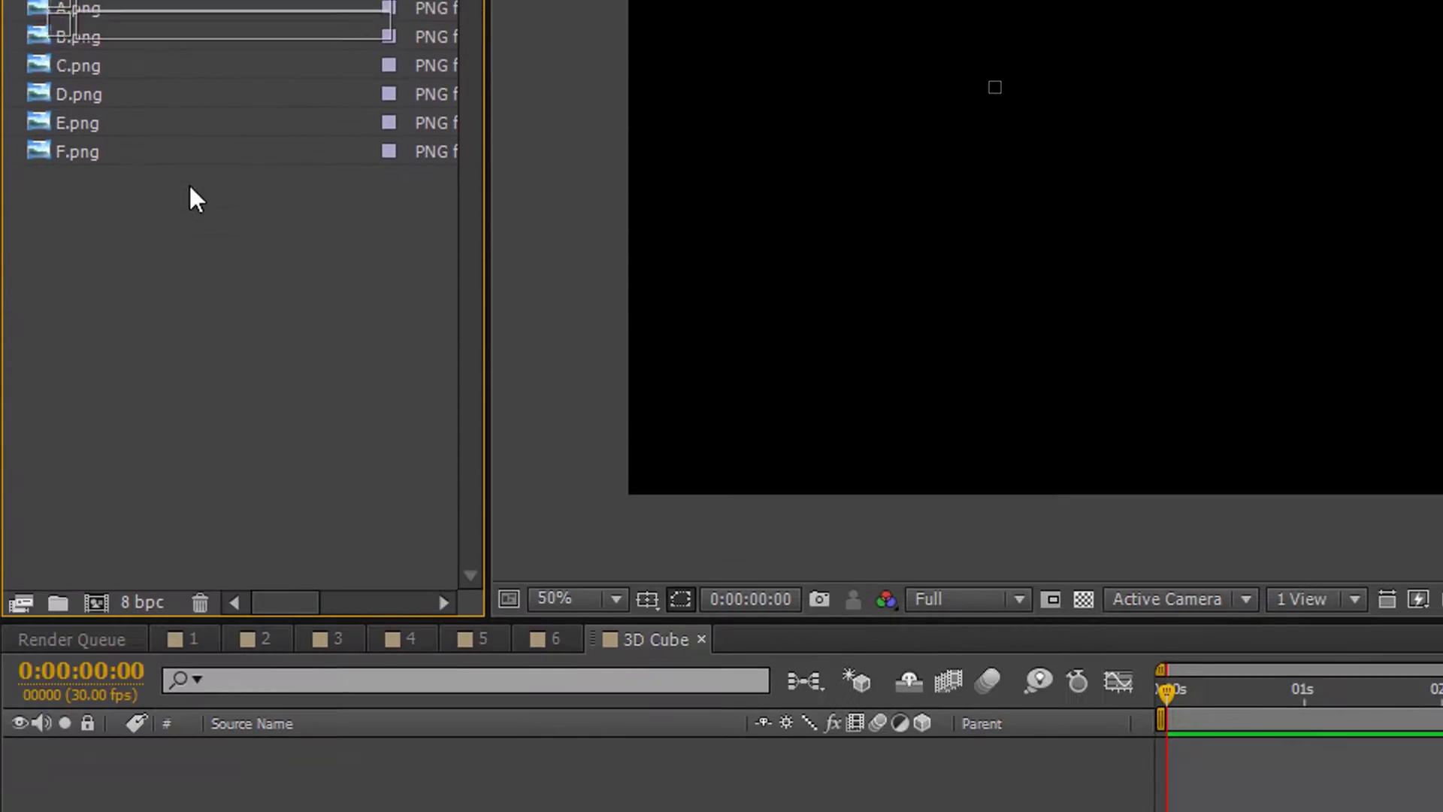
drag(156, 576, 155, 577)
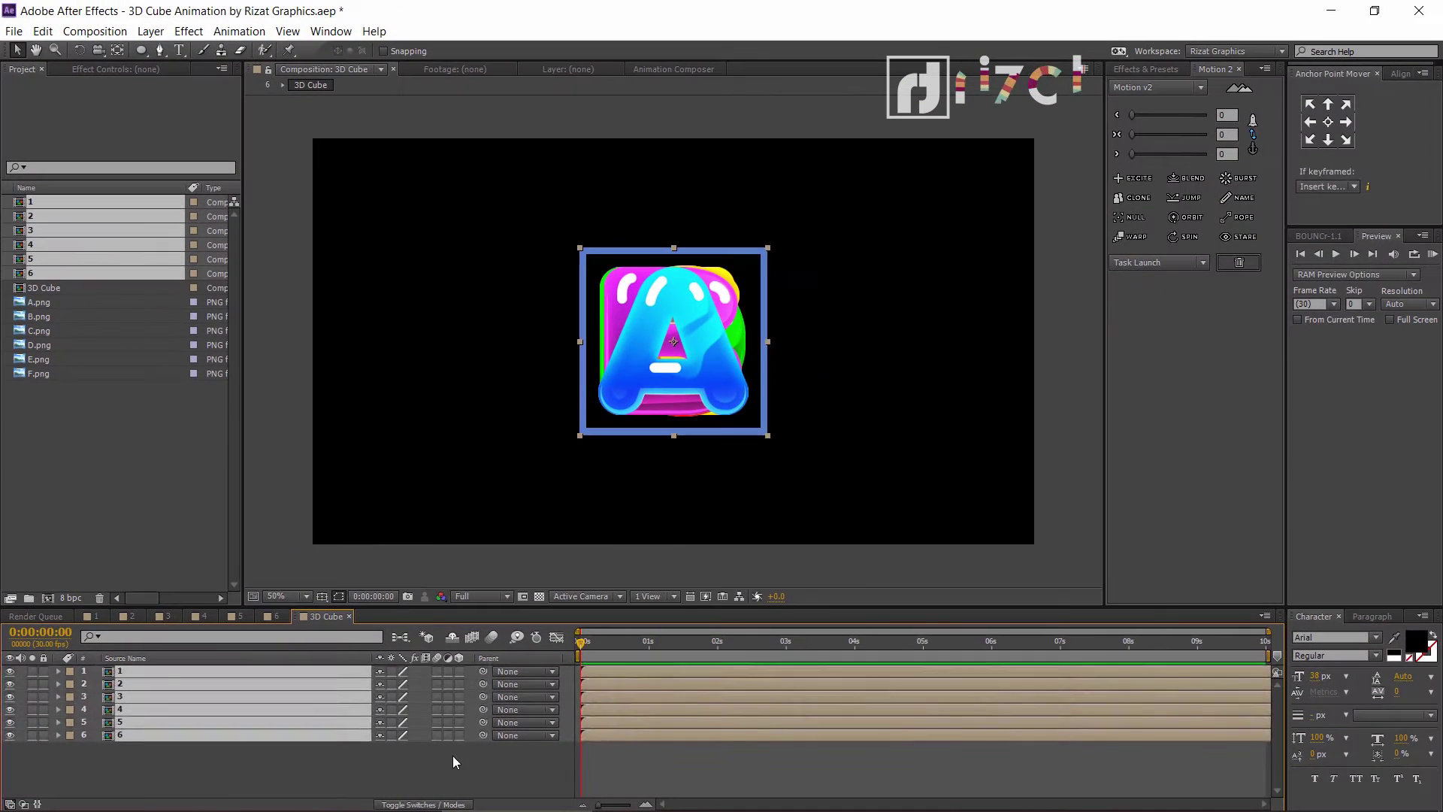
click(396, 748)
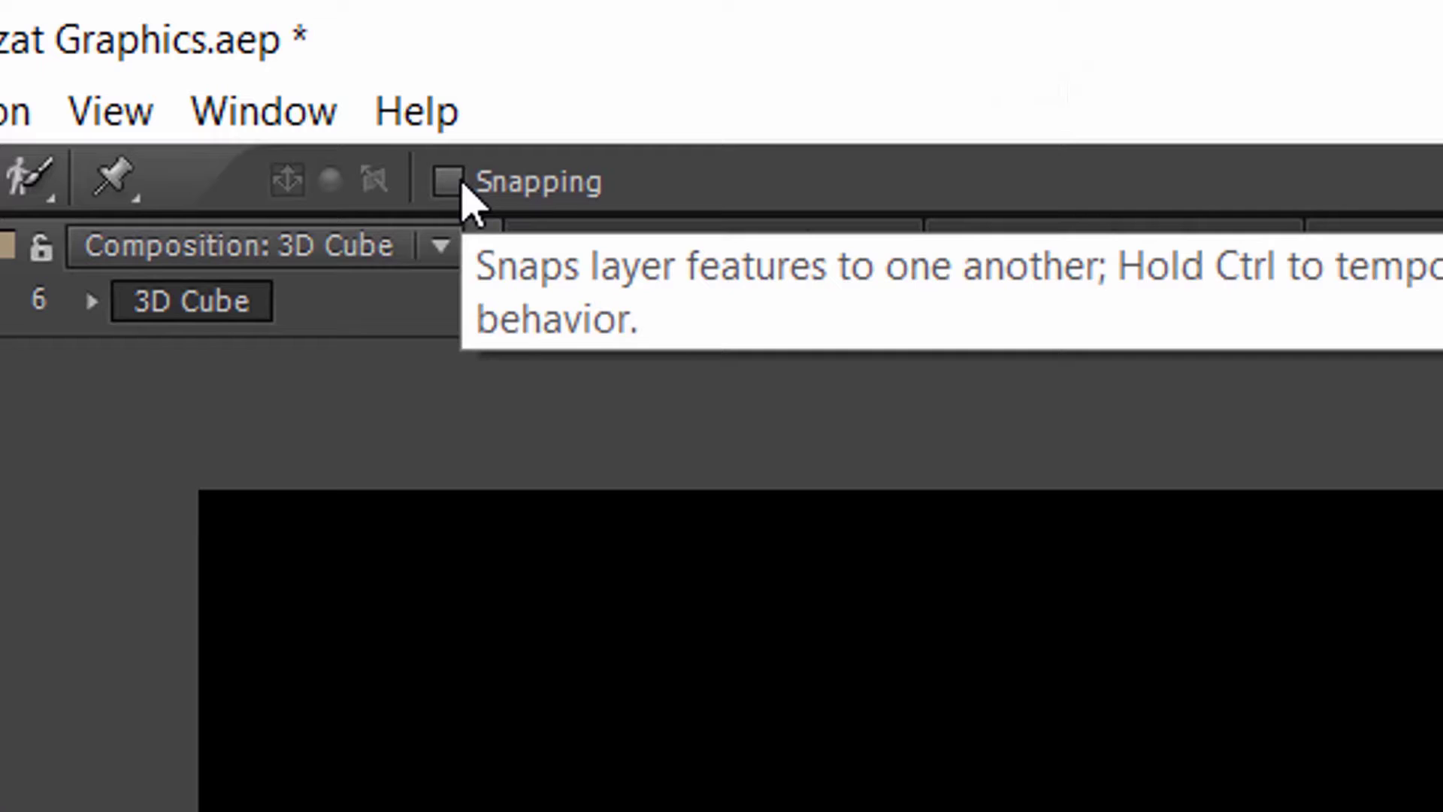
Turn on snapping and place the B face right of A and the D face left of A.
click(460, 188)
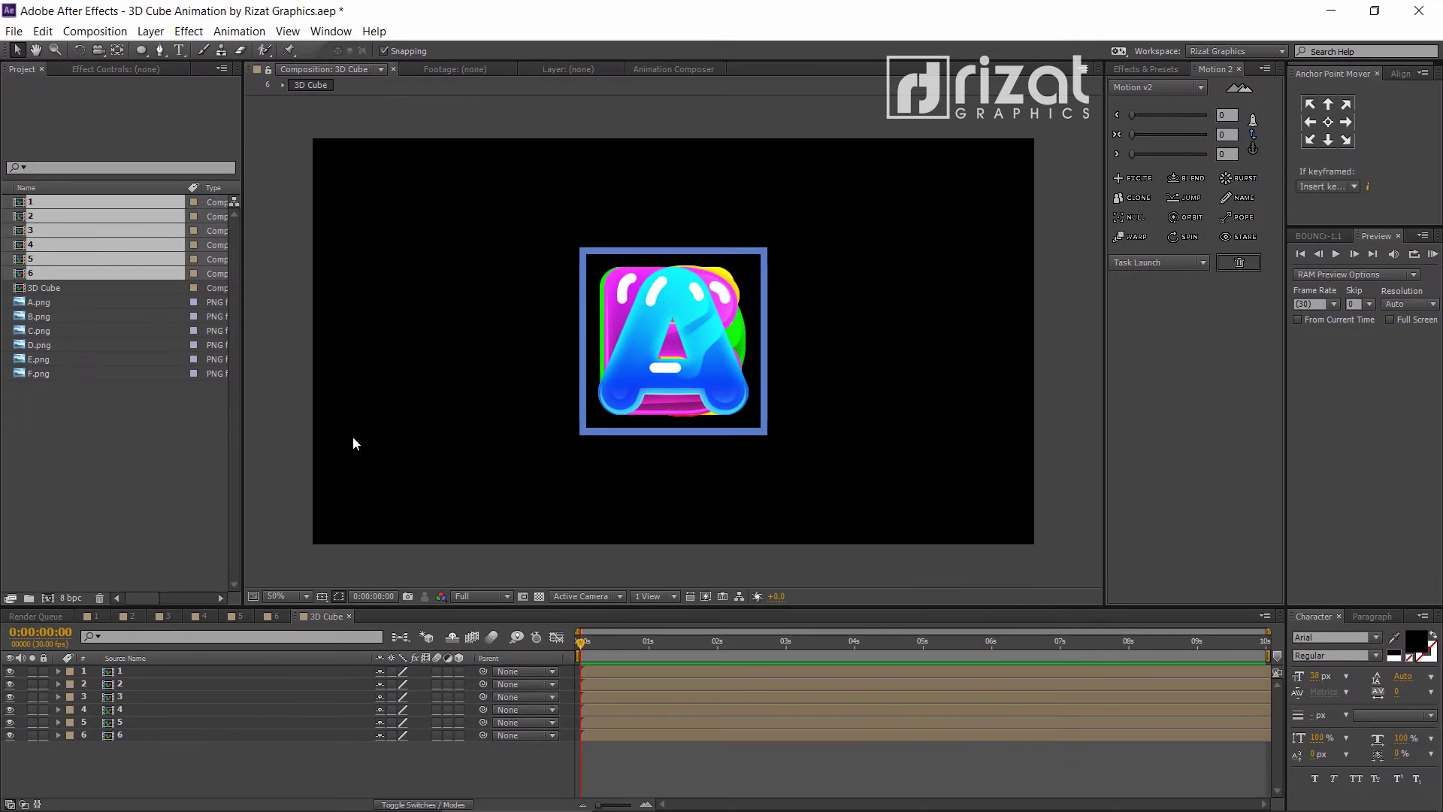
click(169, 673)
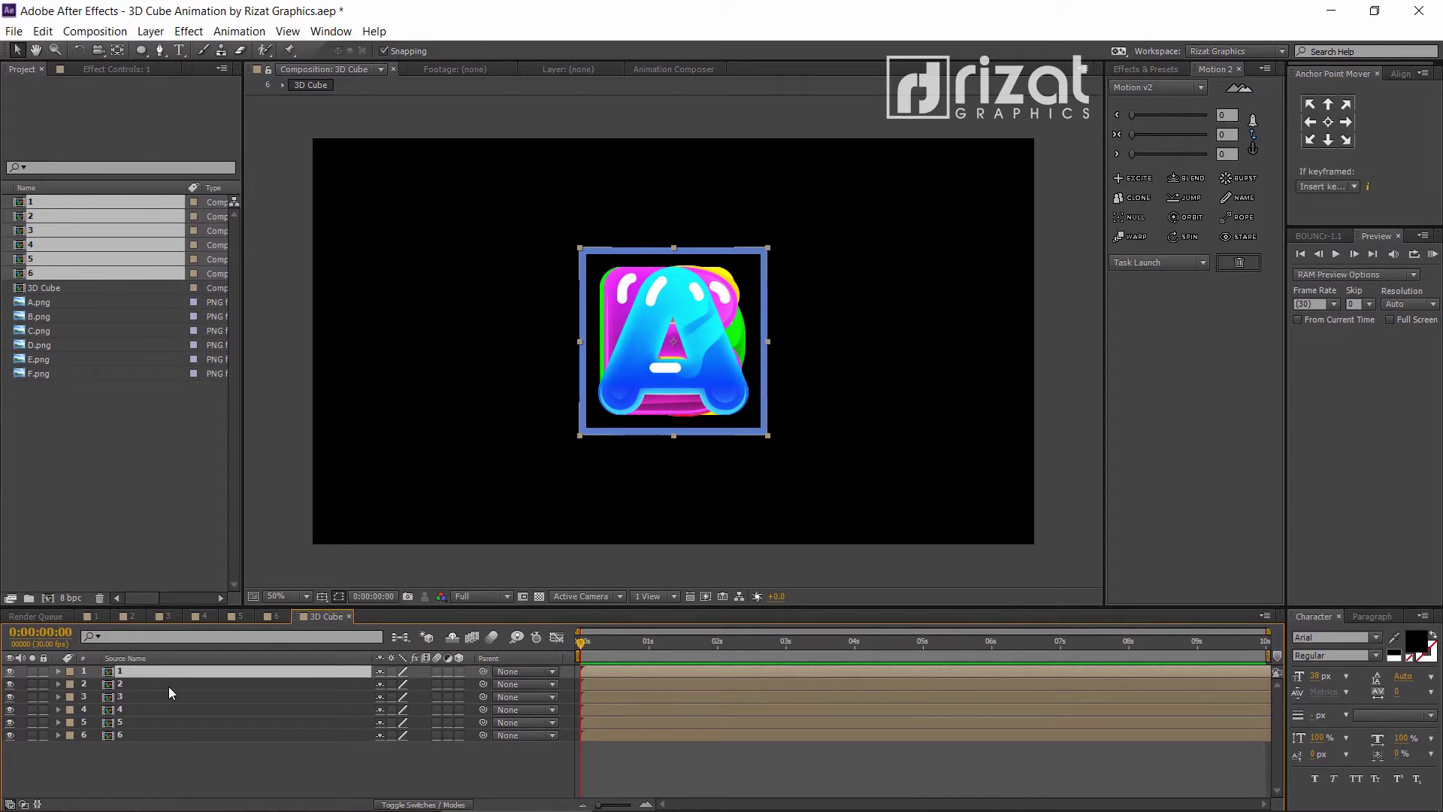
click(172, 685)
drag(644, 382, 830, 368)
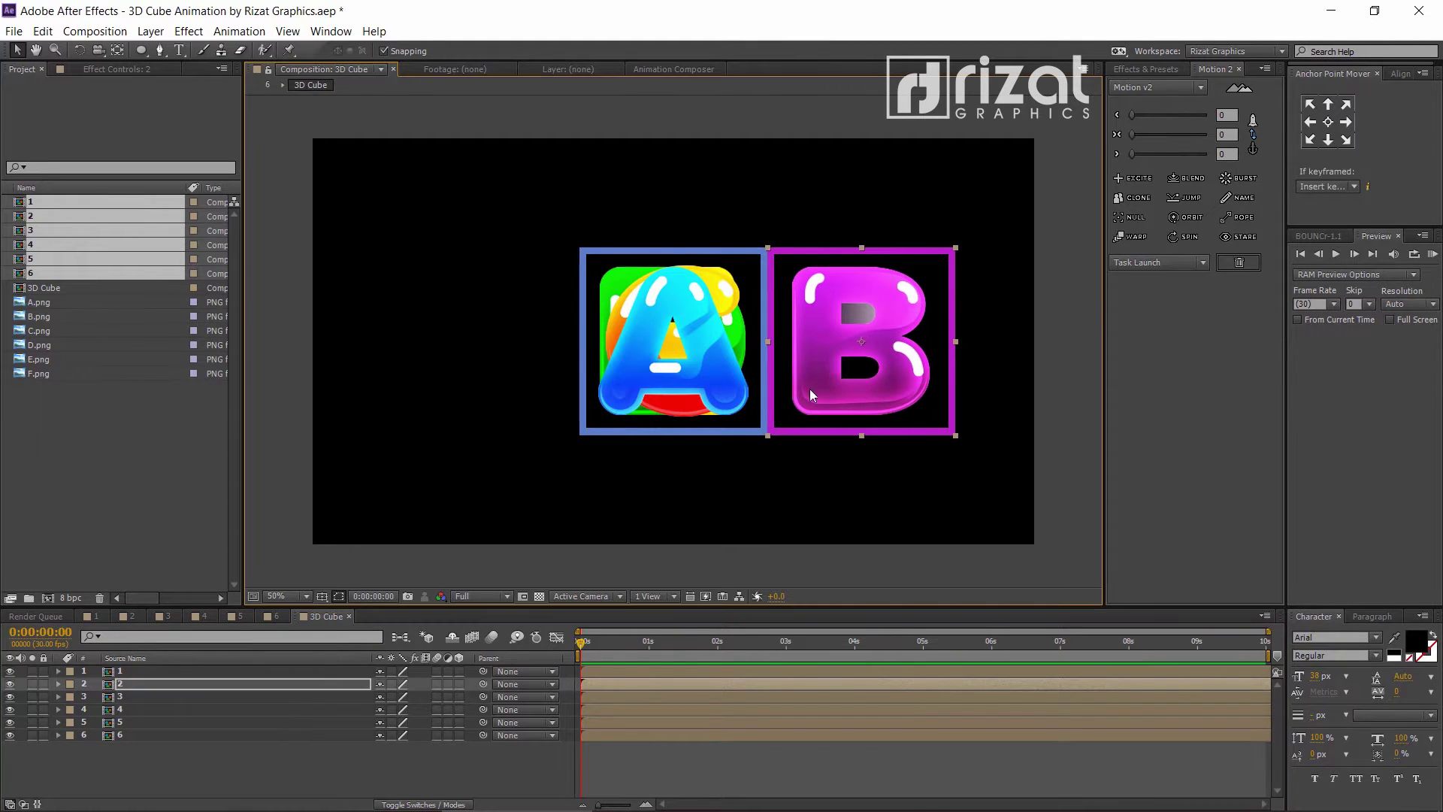
click(146, 698)
click(142, 710)
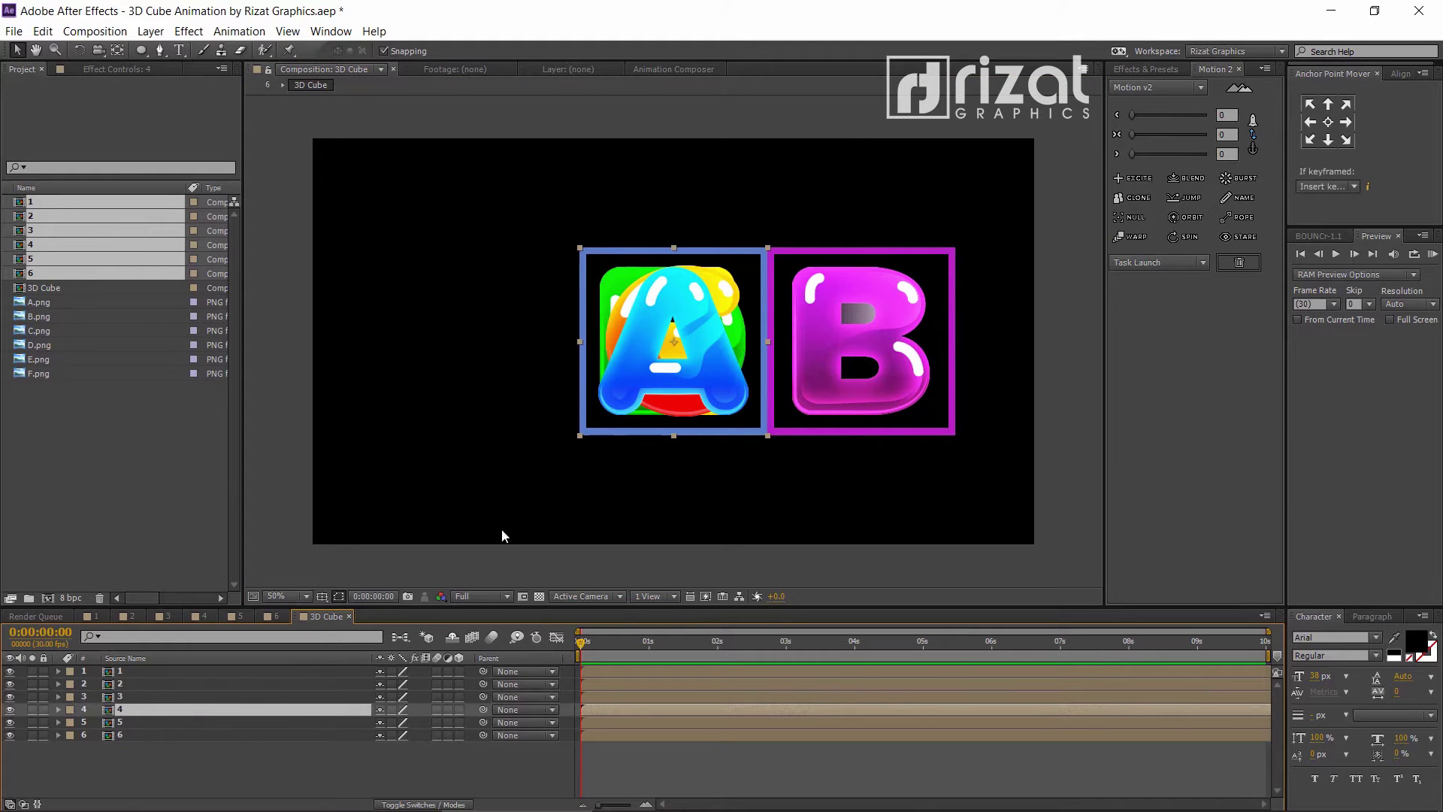
drag(645, 402, 457, 385)
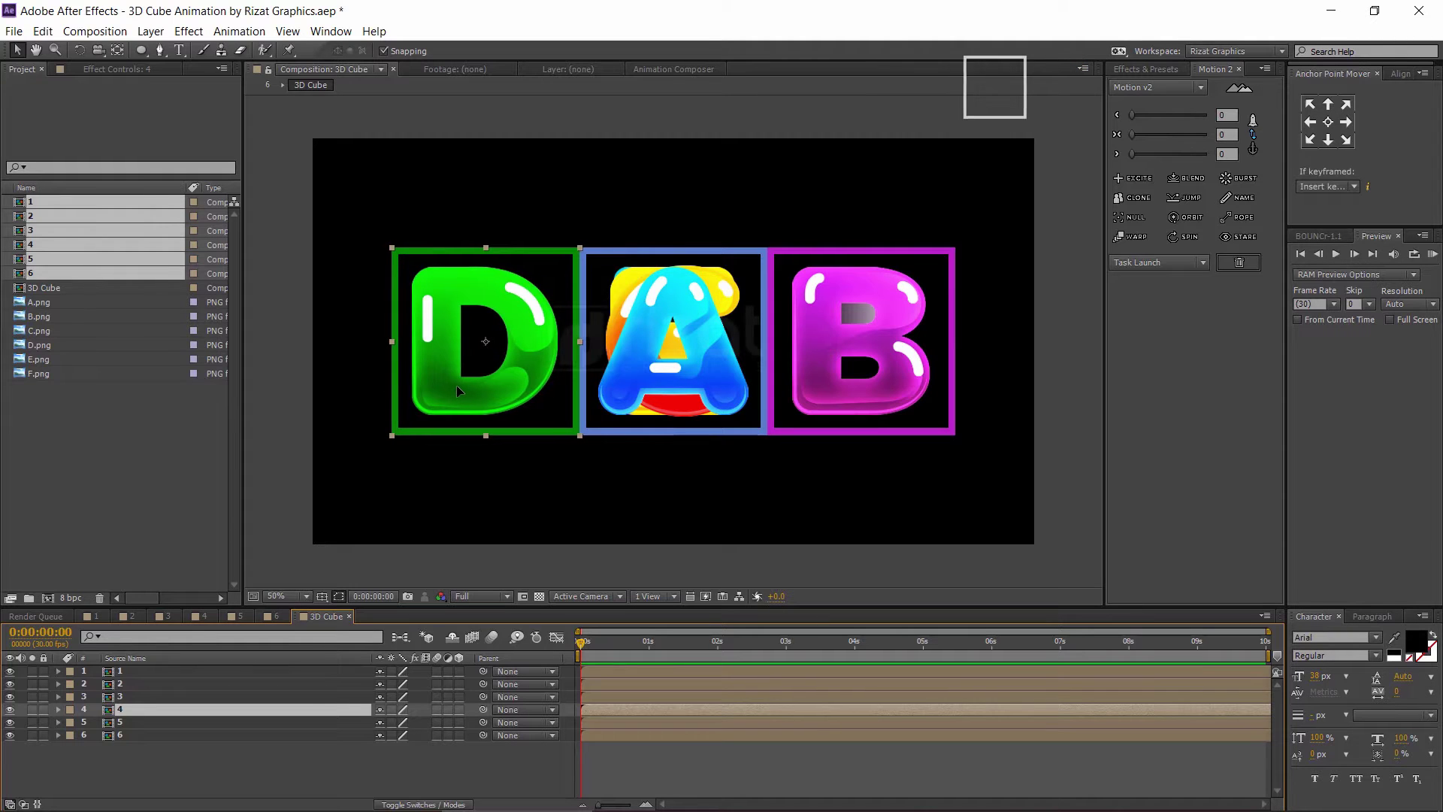
key(Return)
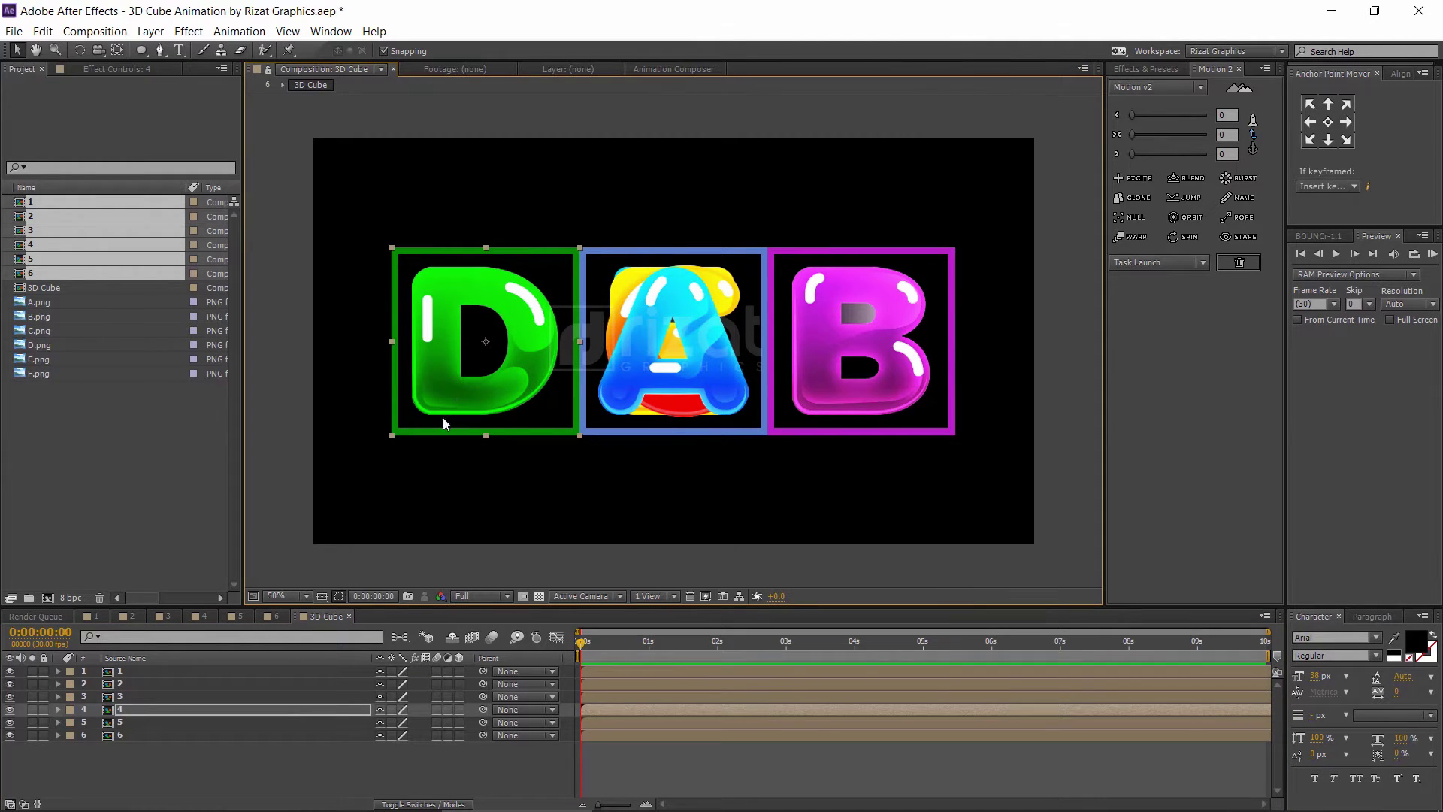
Move the E face above A and nudge B and D by a pixel to close the seams.
click(161, 720)
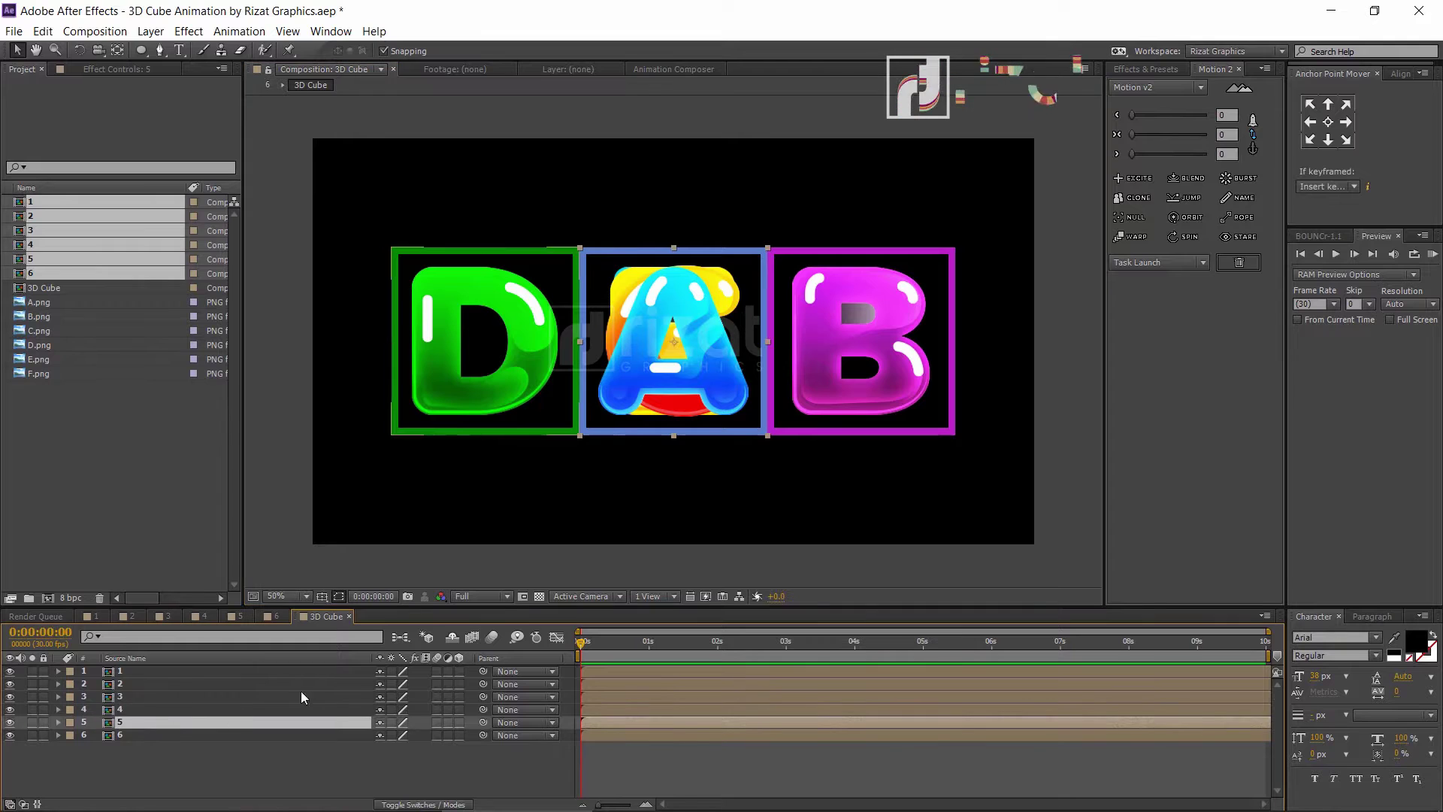
drag(630, 421, 638, 220)
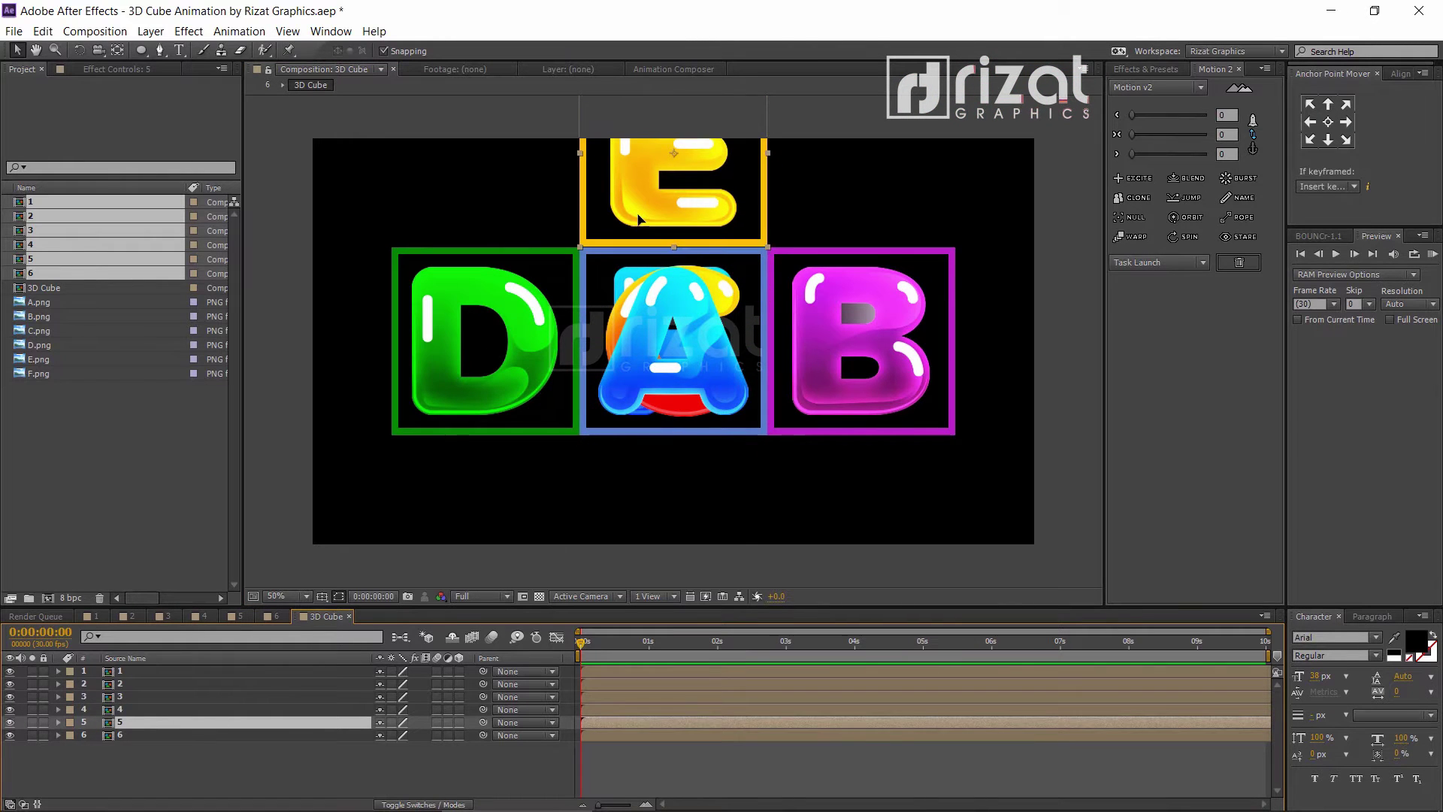
key(period)
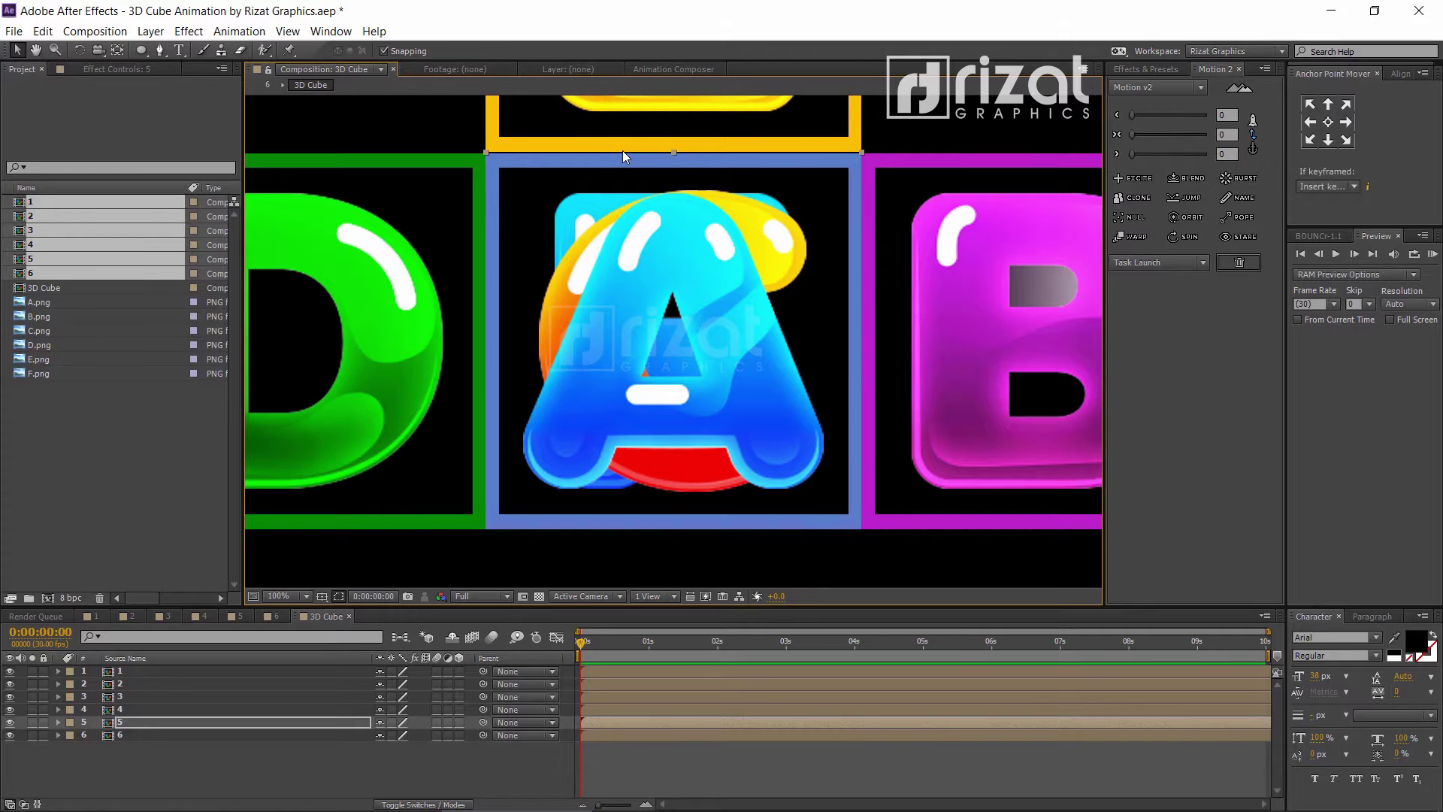
click(905, 289)
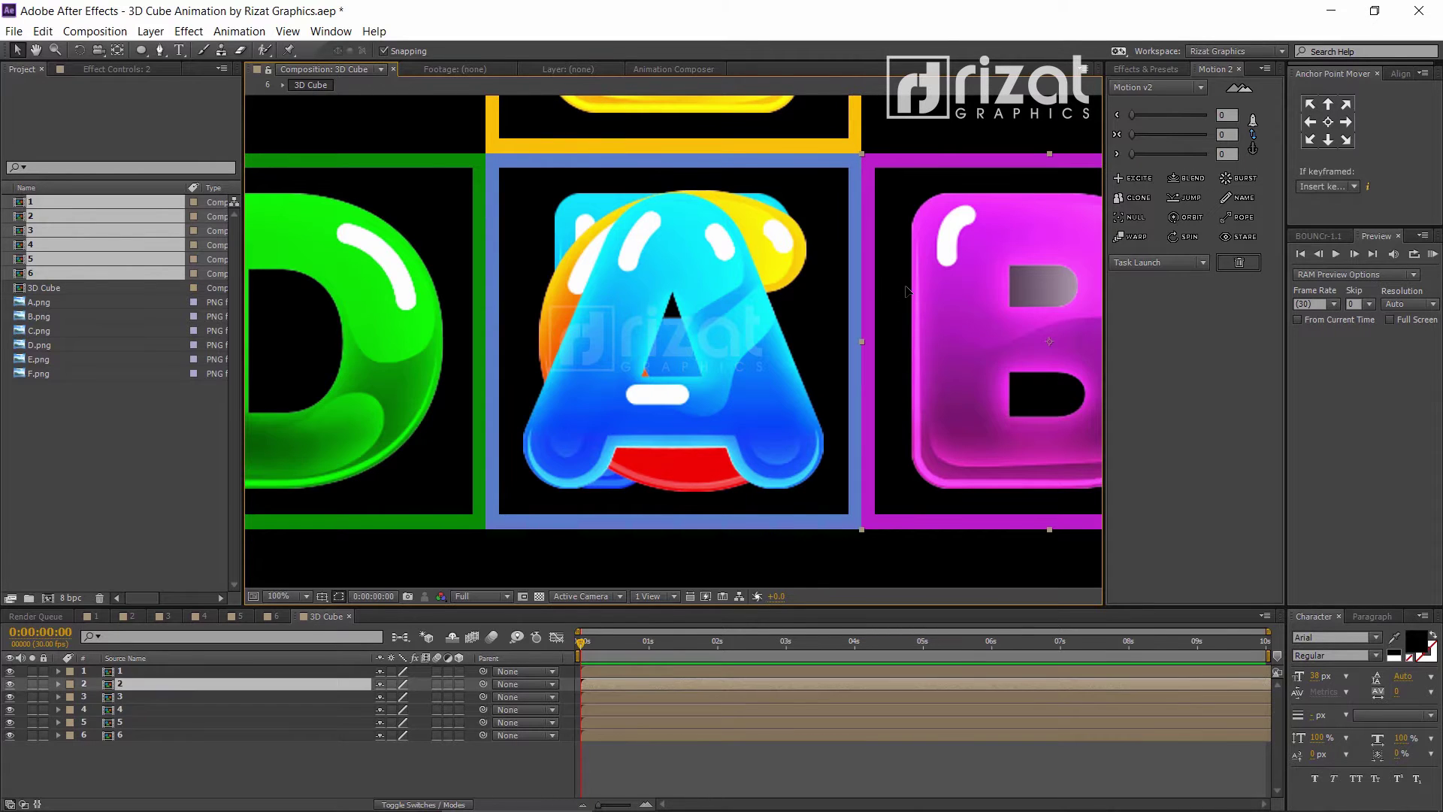
key(Left)
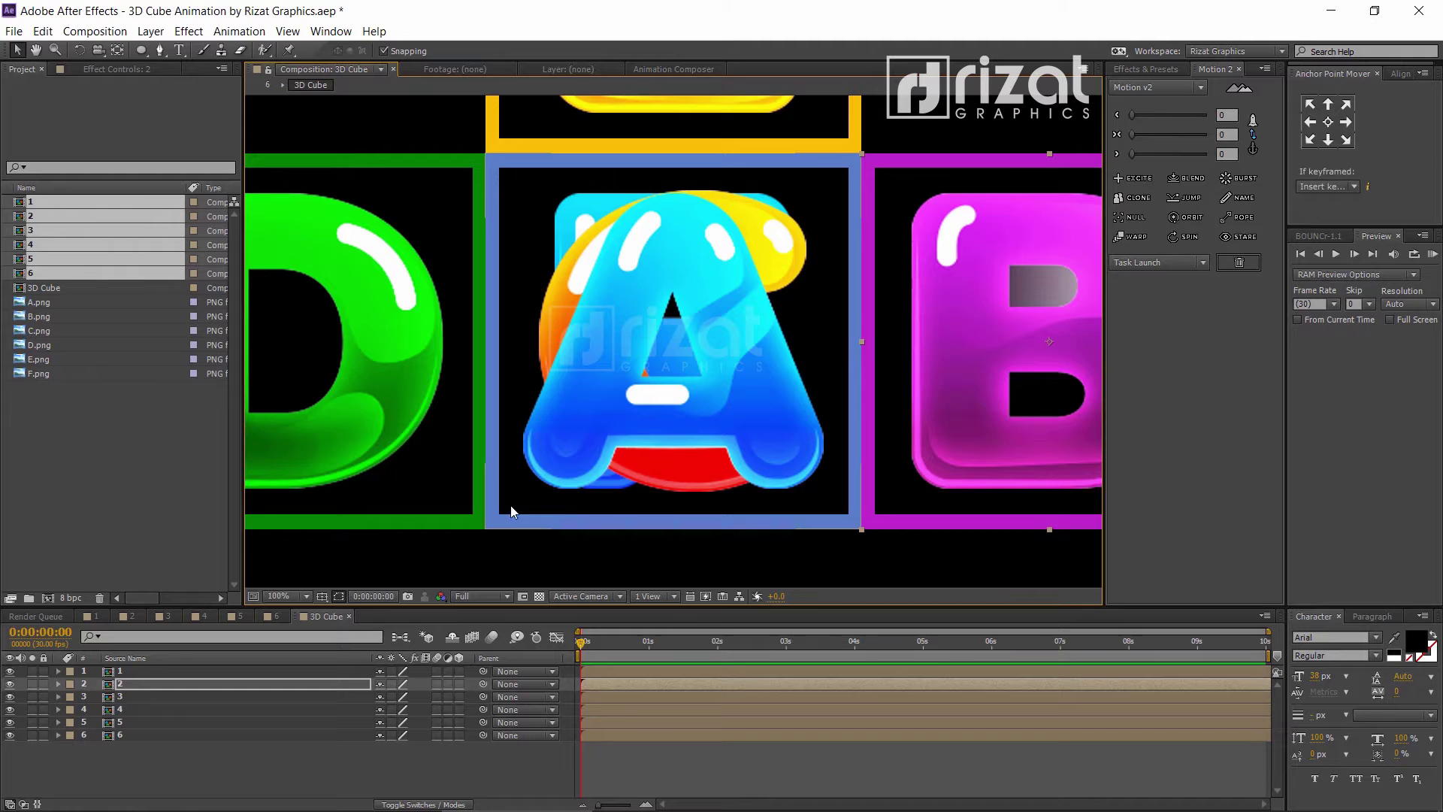
click(343, 523)
key(Left)
key(Return)
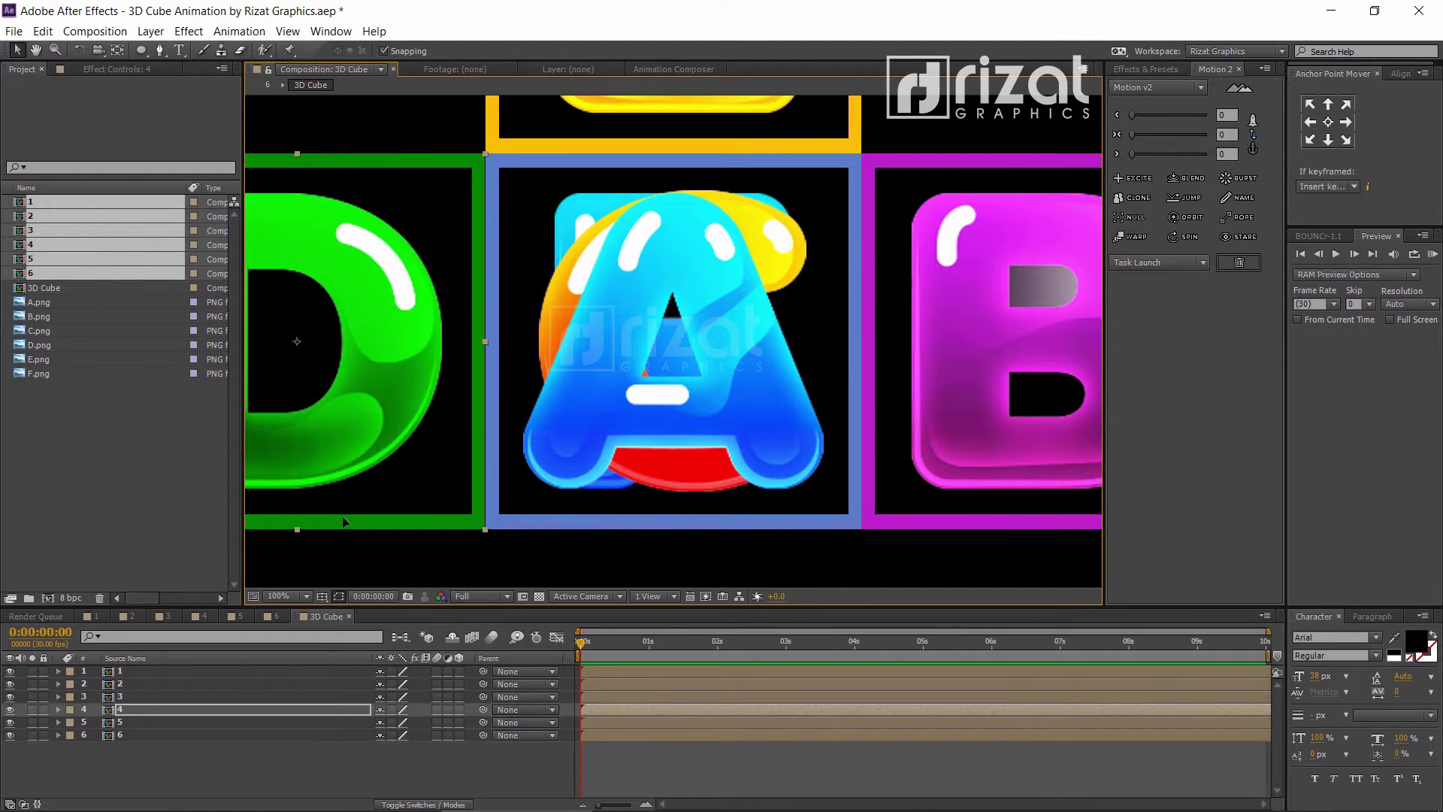
key(Right)
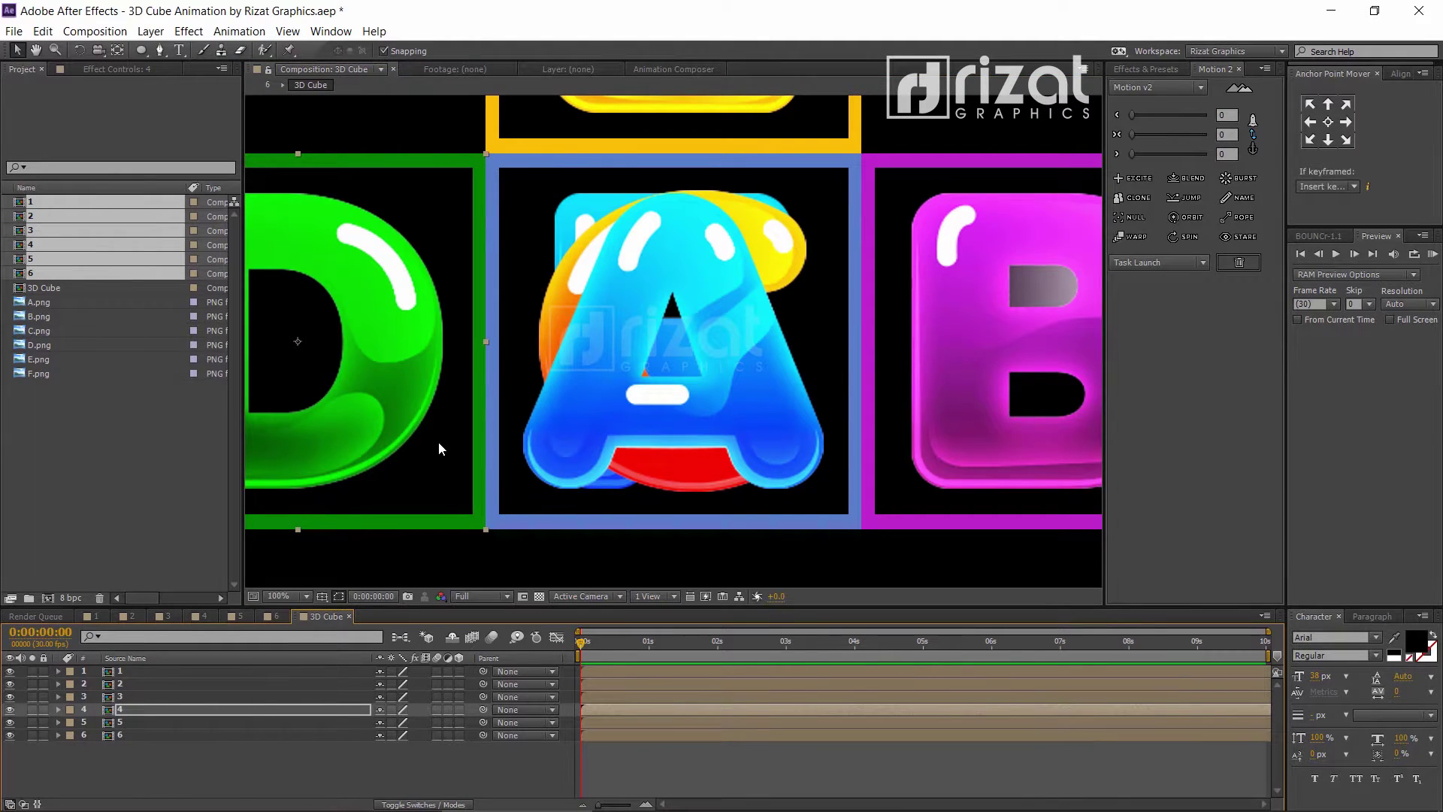
scroll(438, 441, down, 2)
Flip layer 3 (C face) and layer 6 (F face) horizontally via Transform > Flip Horizontal.
click(157, 697)
right_click(129, 695)
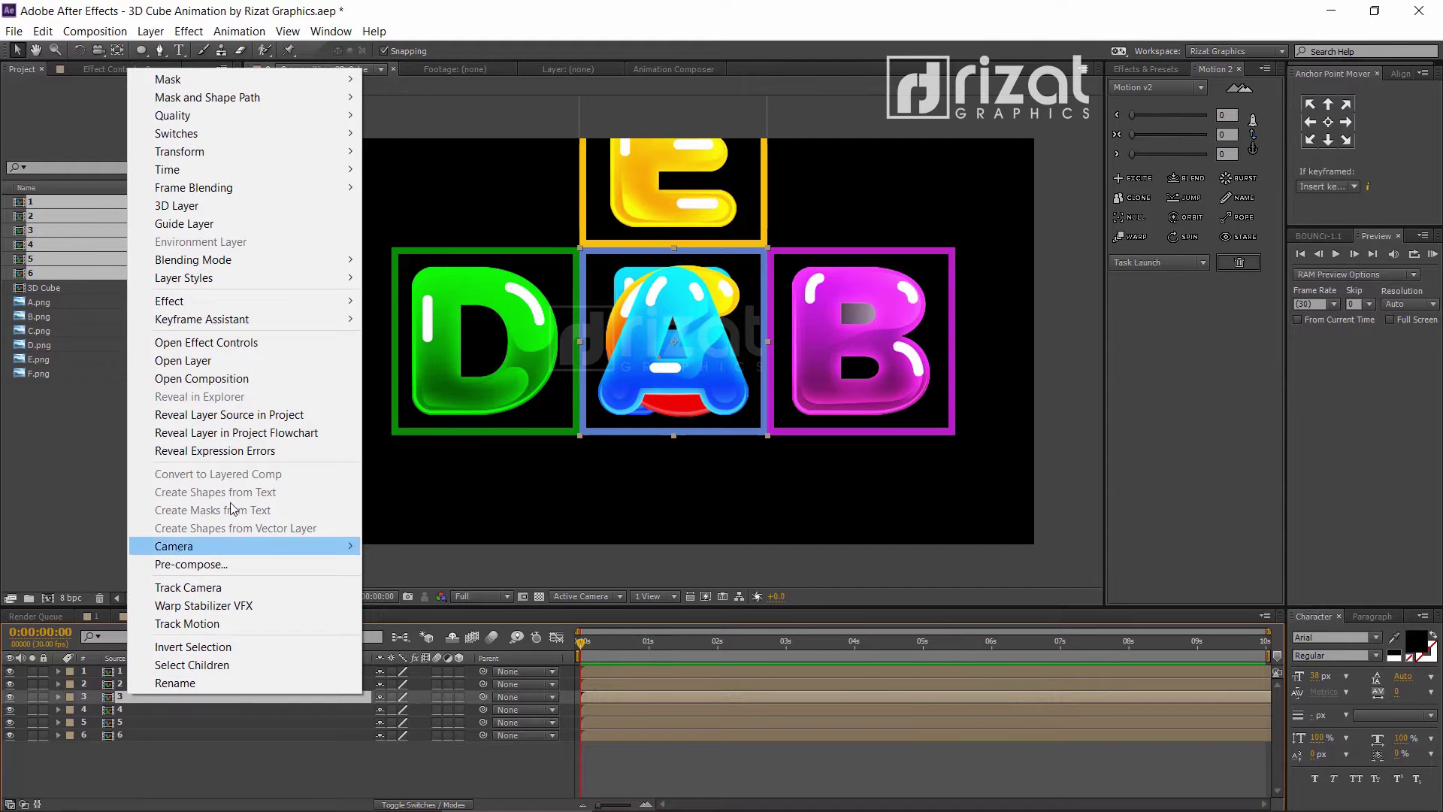
mouse_move(276, 151)
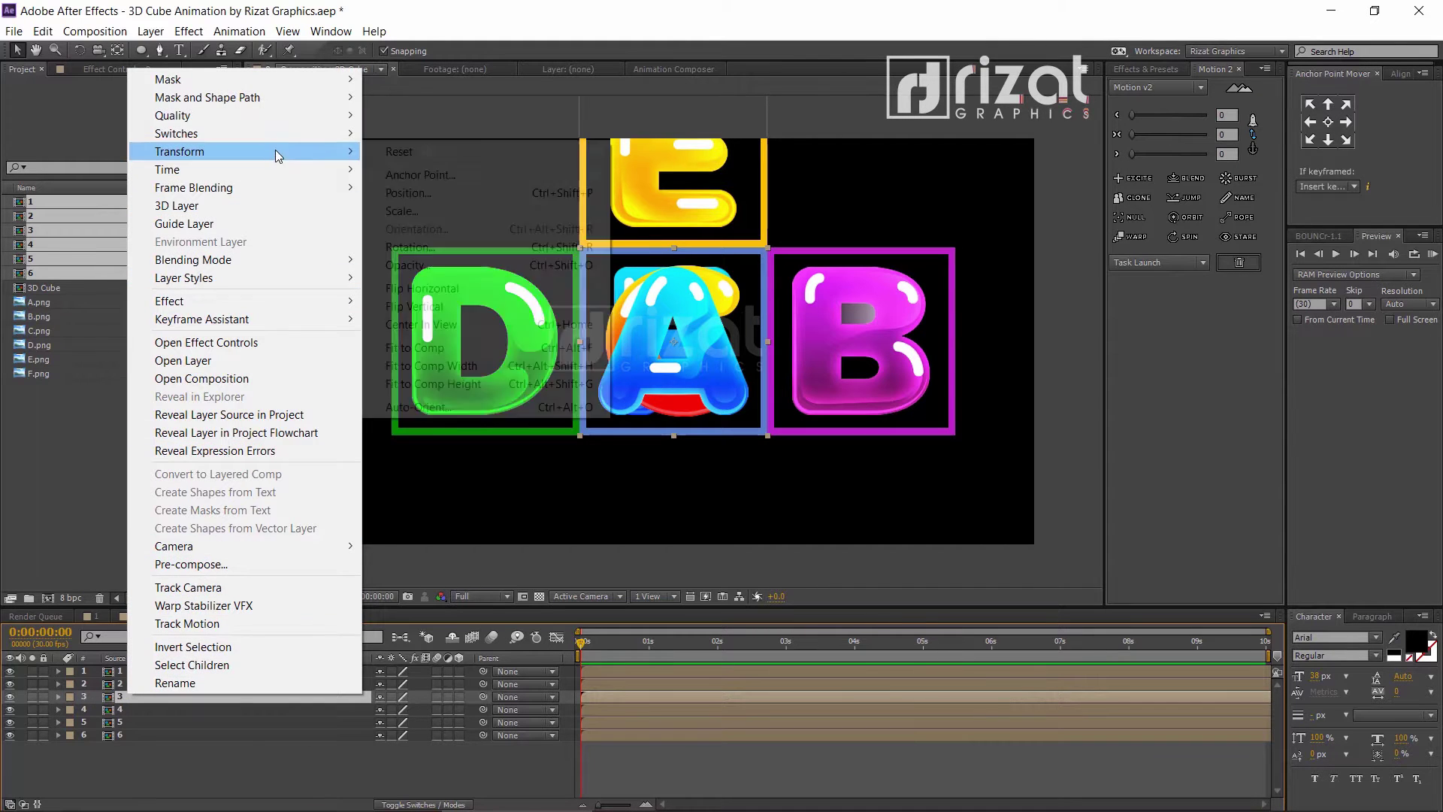
click(470, 287)
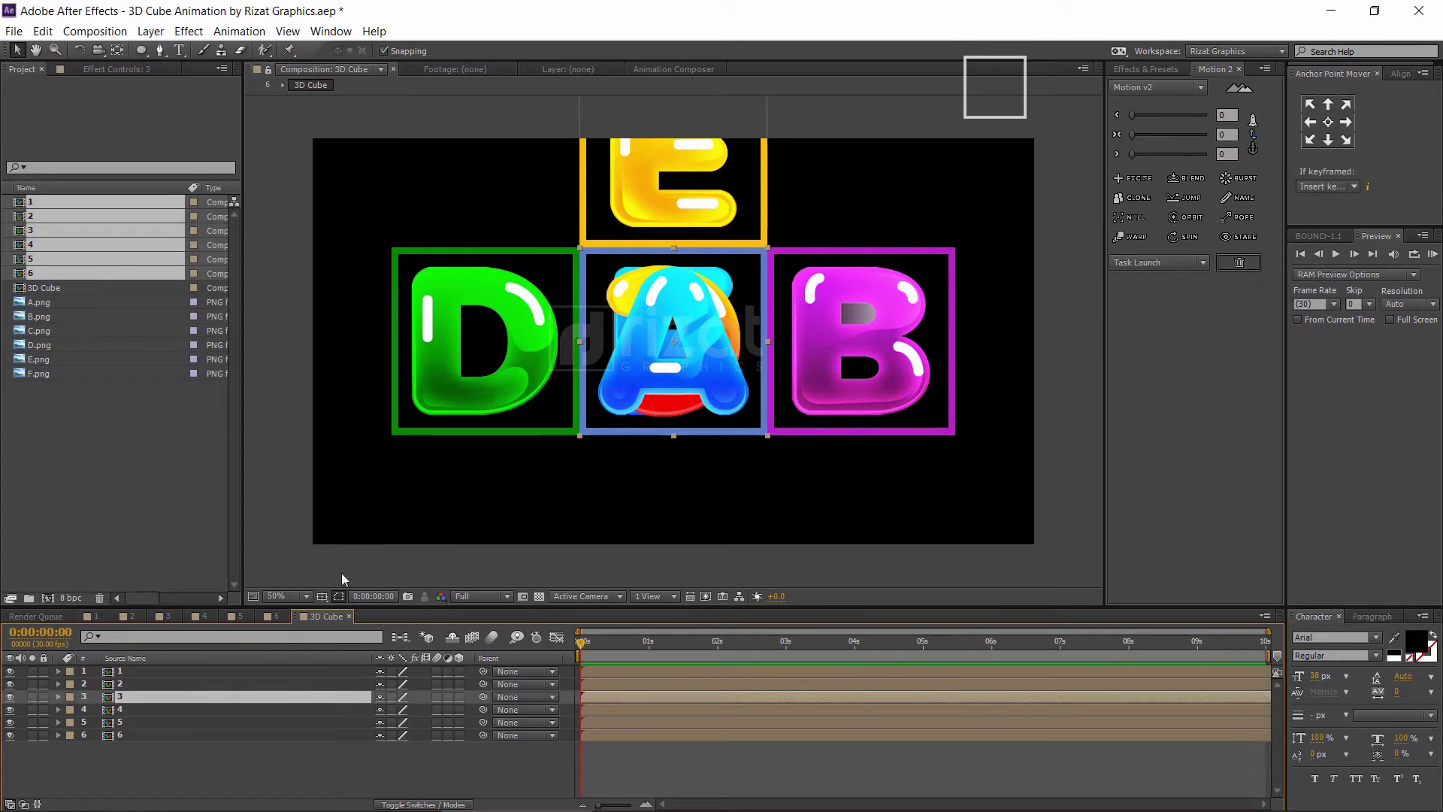
click(166, 733)
right_click(165, 731)
mouse_move(287, 186)
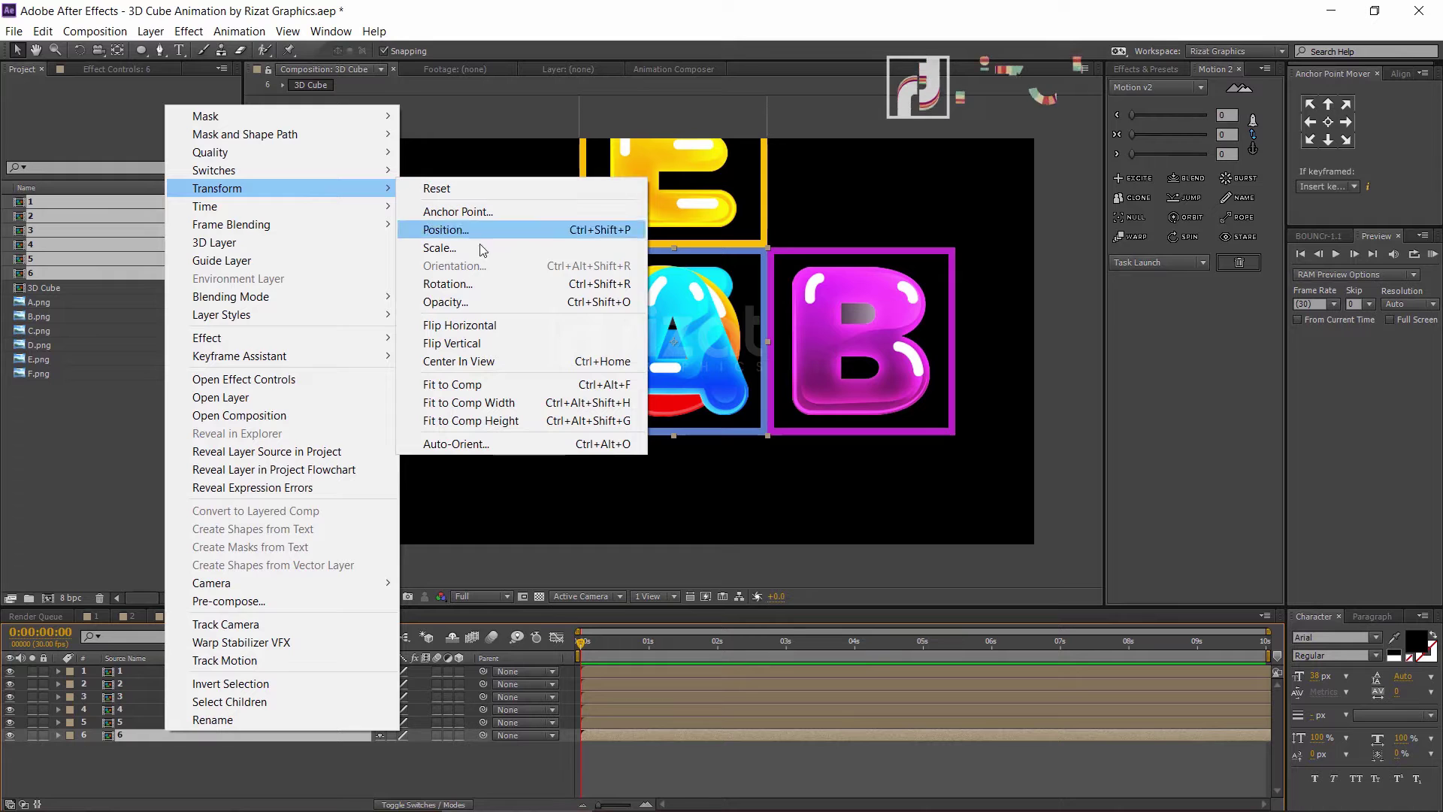
click(482, 325)
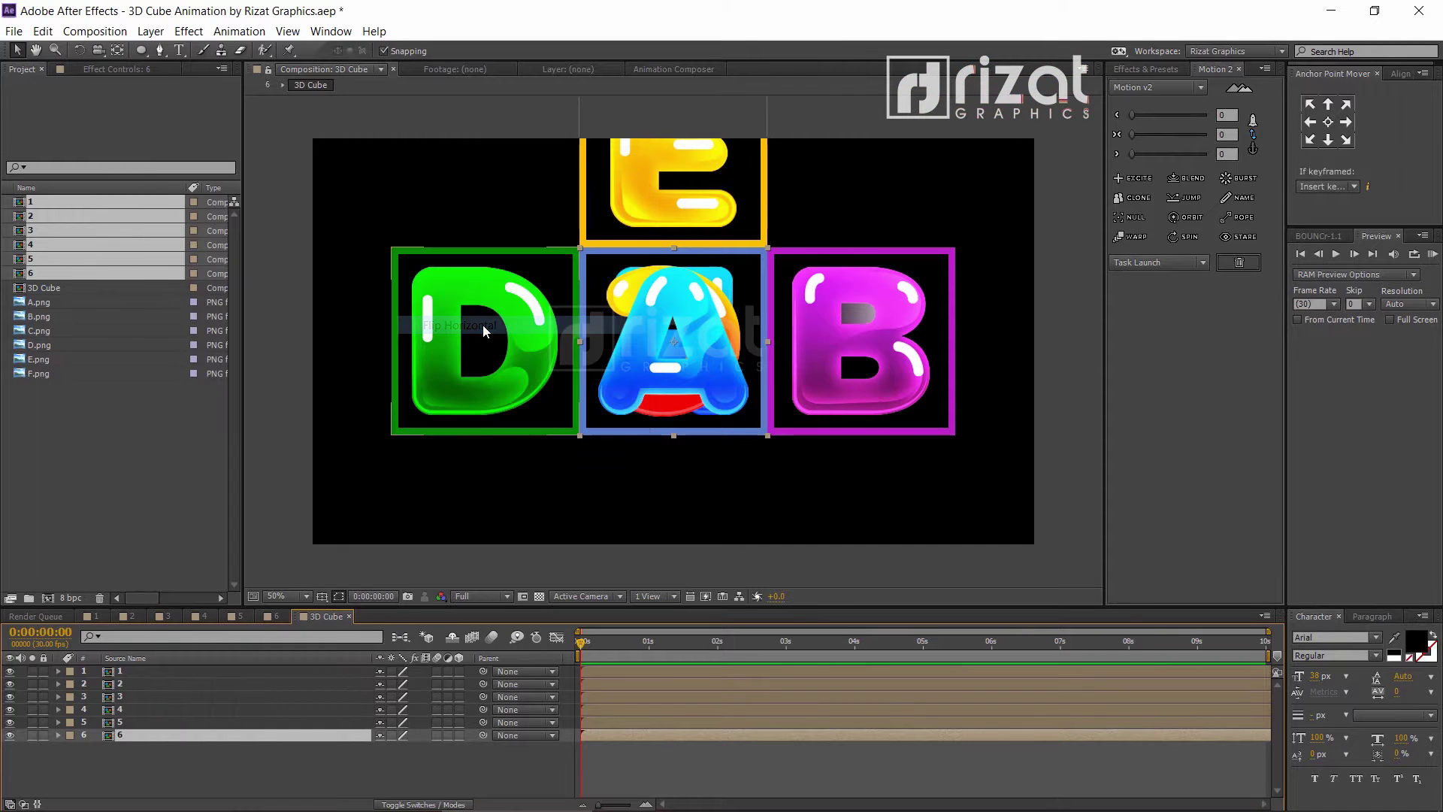
shift+click(160, 670)
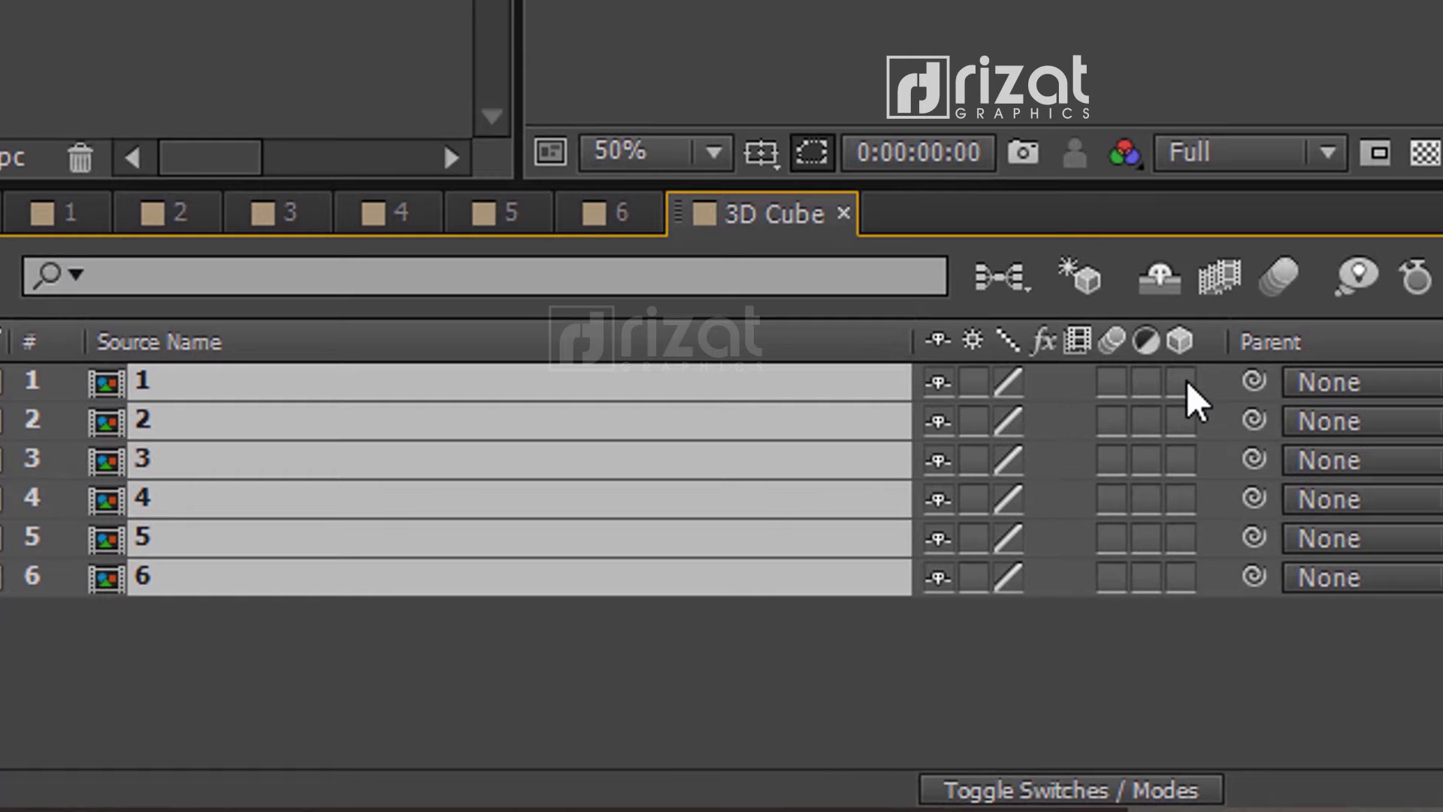
Make all six face layers 3D and orbit Custom View 1 to see them from behind.
click(1188, 381)
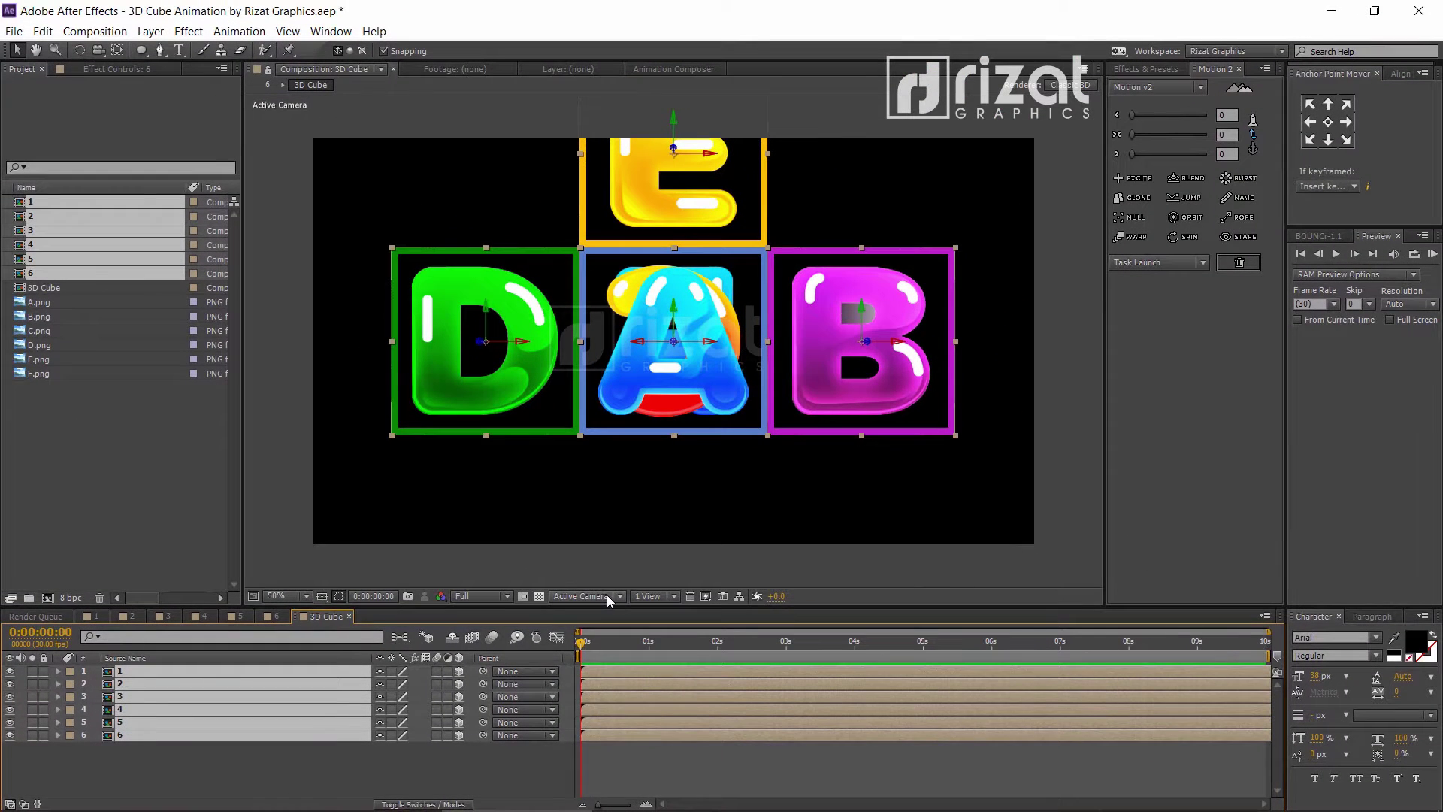
click(607, 598)
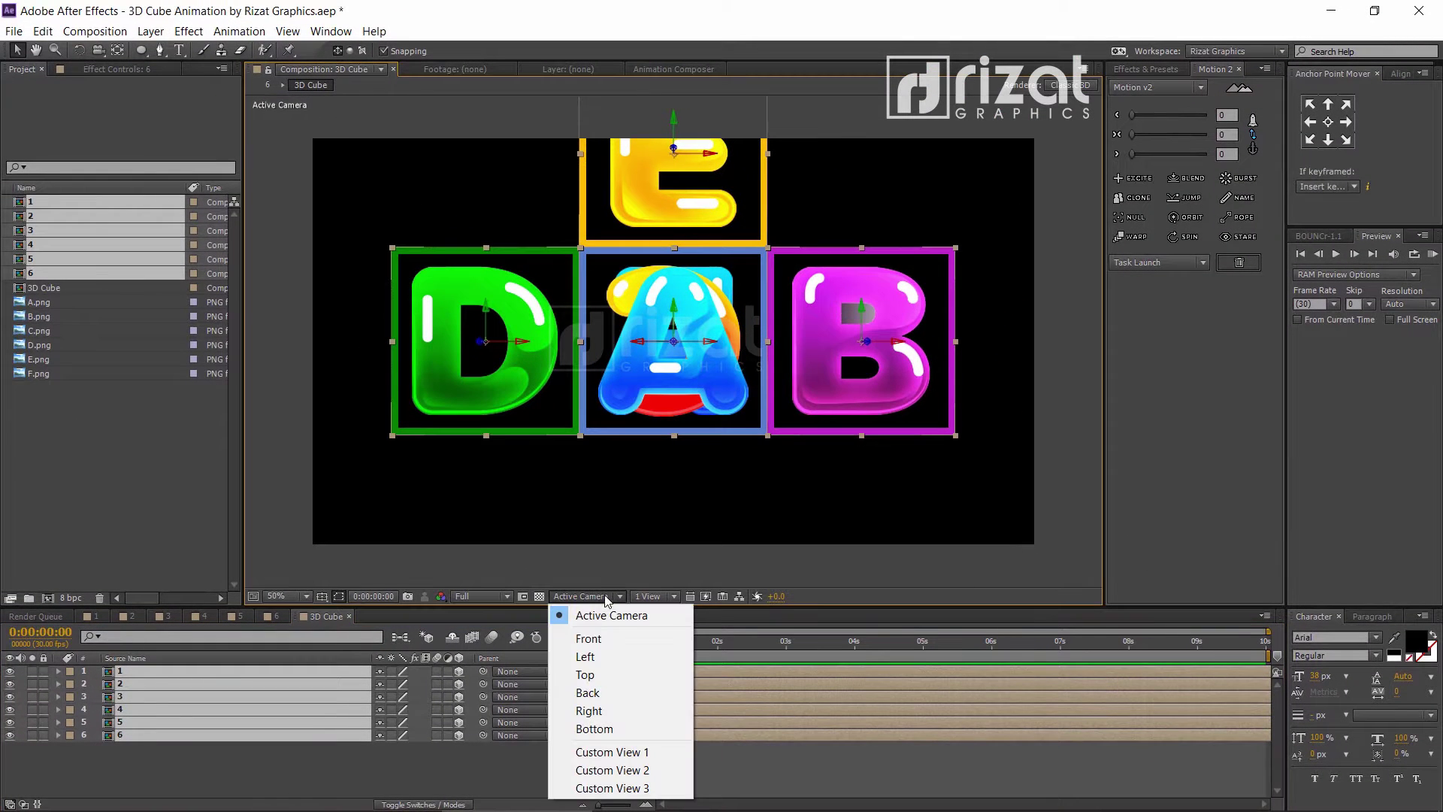
click(621, 754)
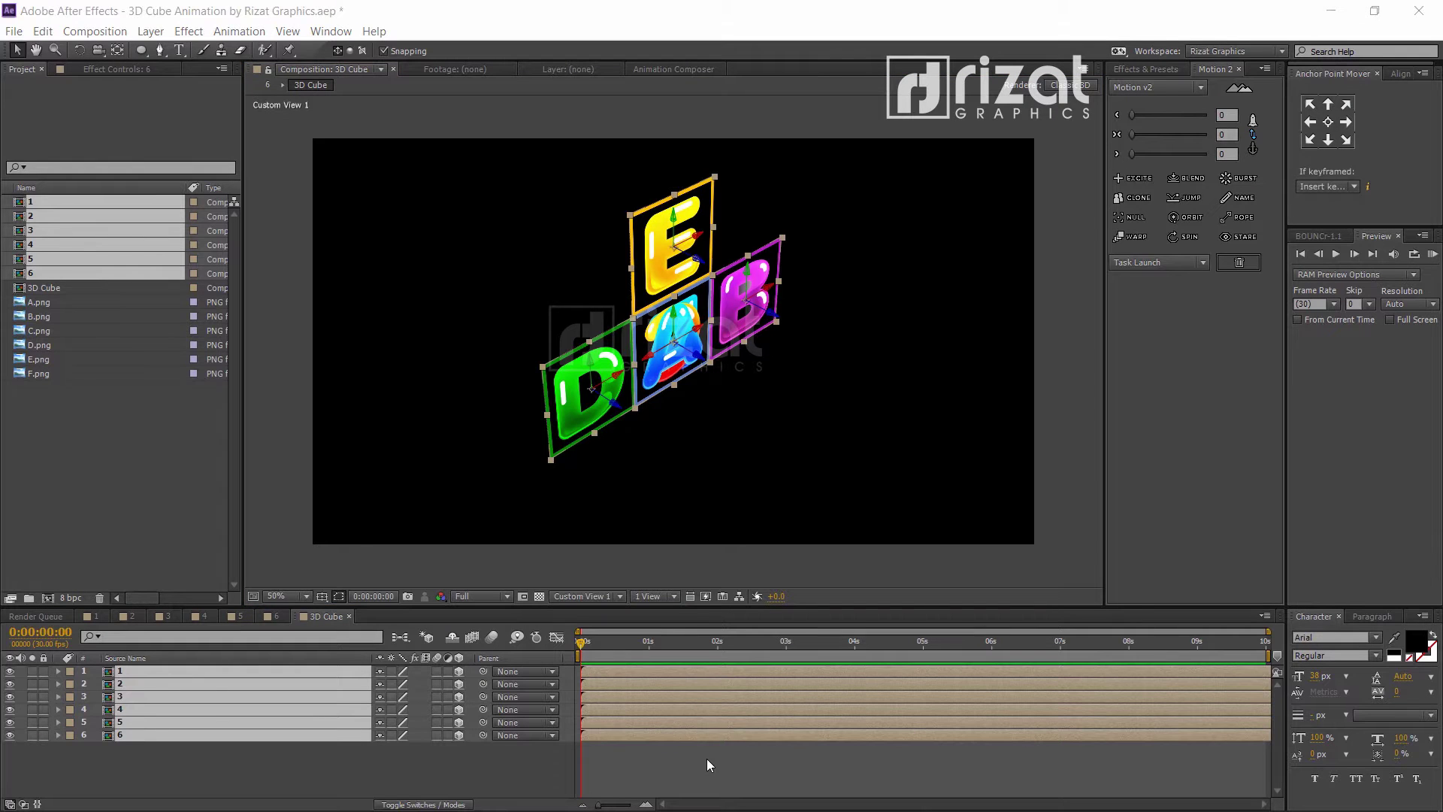
click(98, 50)
drag(721, 336, 431, 297)
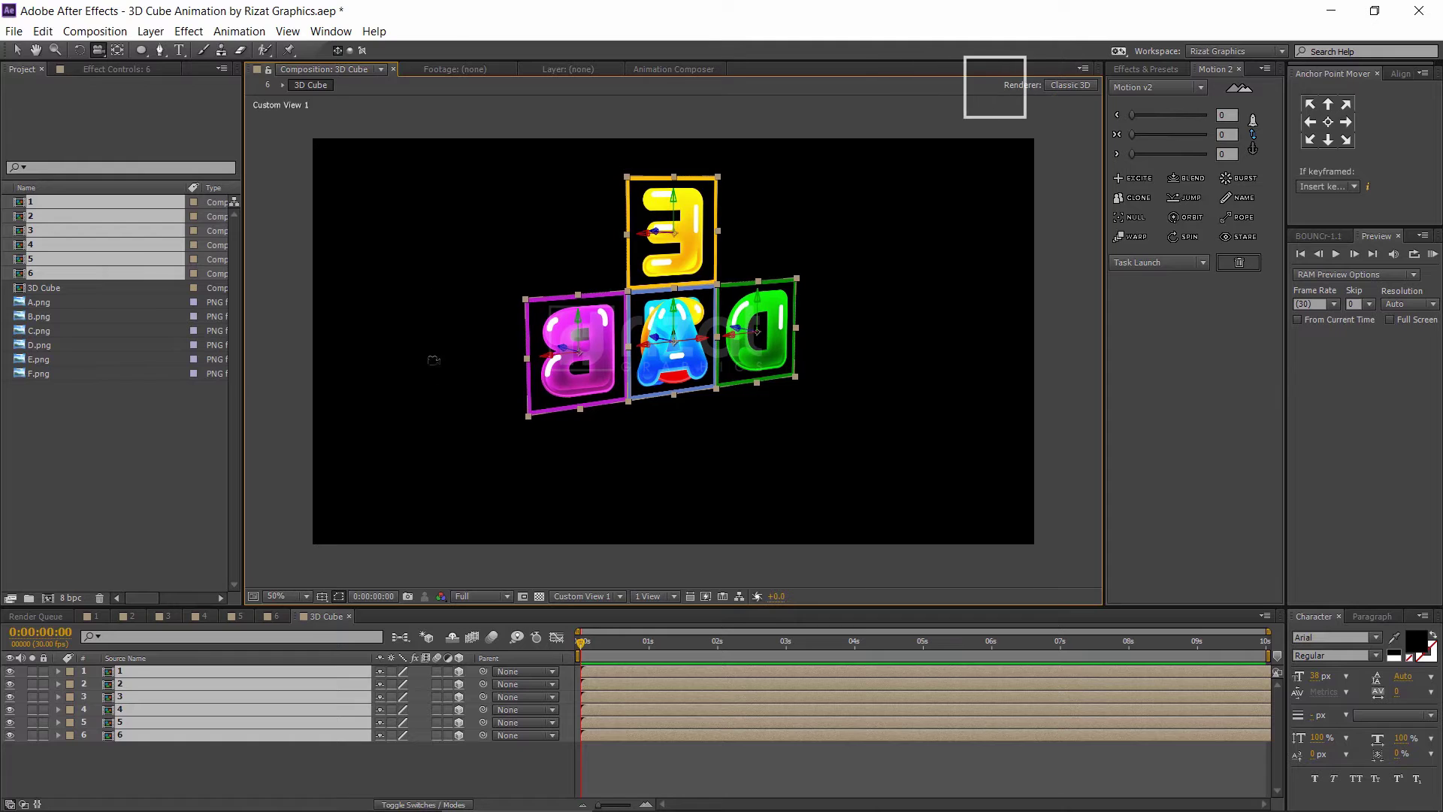
Move the B face's anchor point to its shared edge using the Pan Behind tool.
click(278, 747)
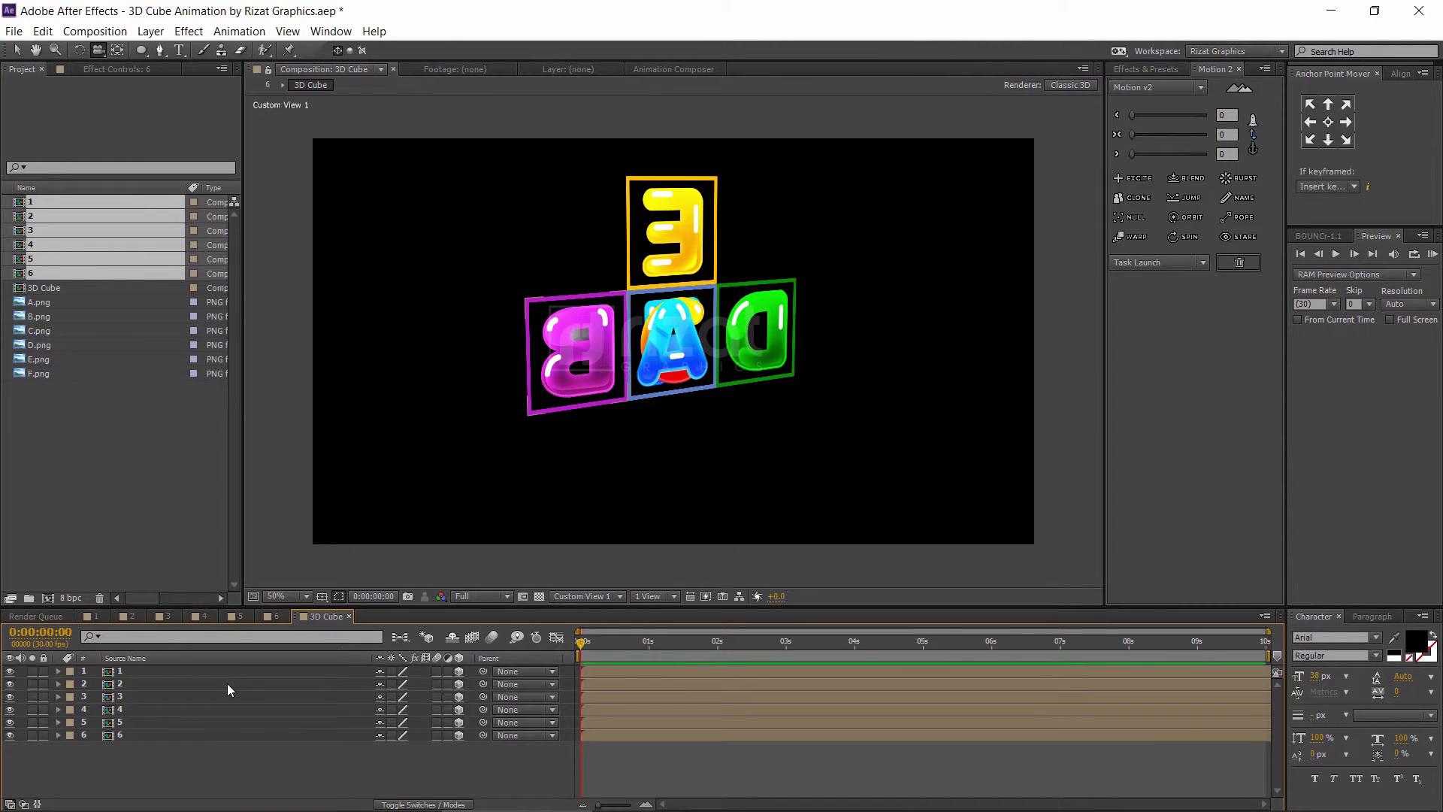
click(227, 684)
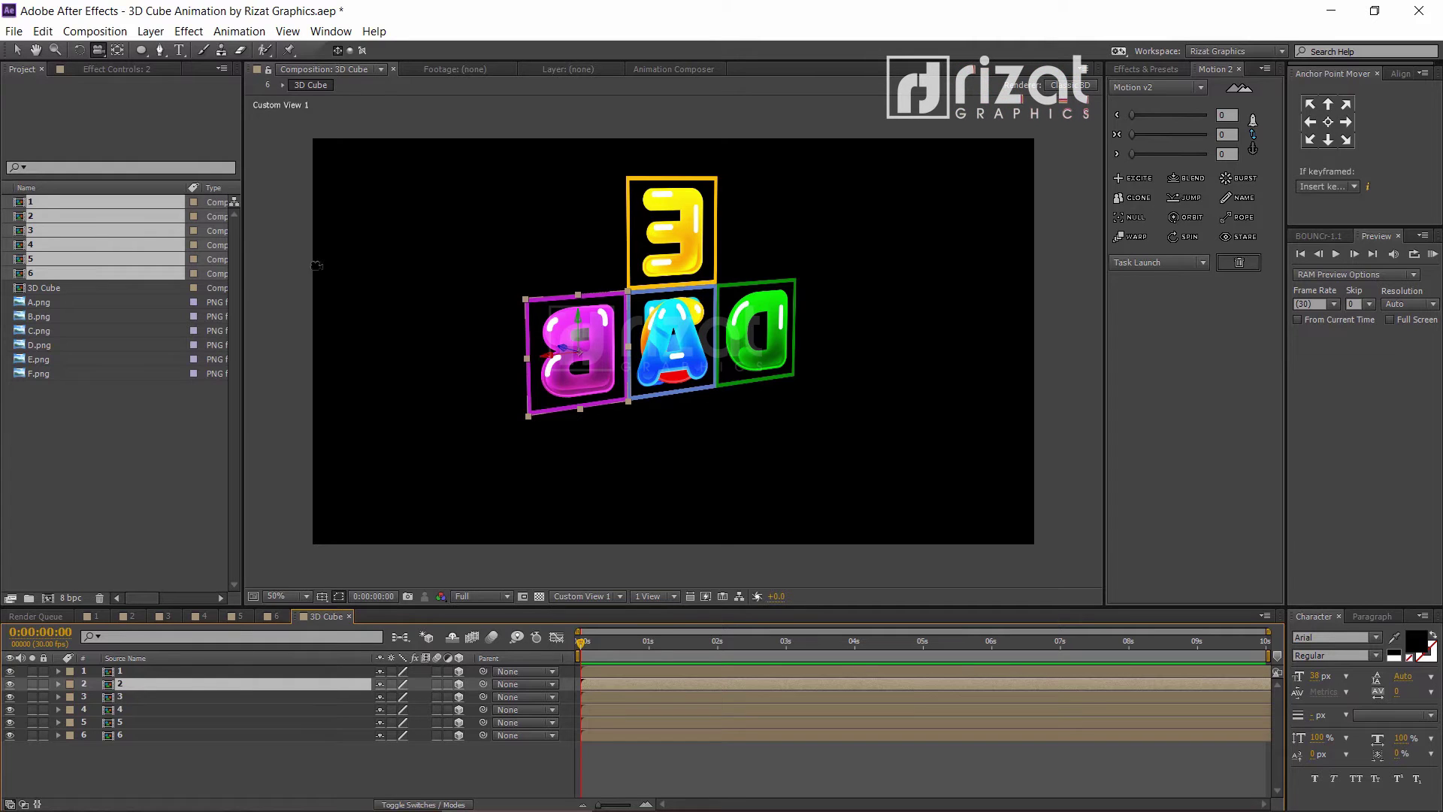
click(117, 56)
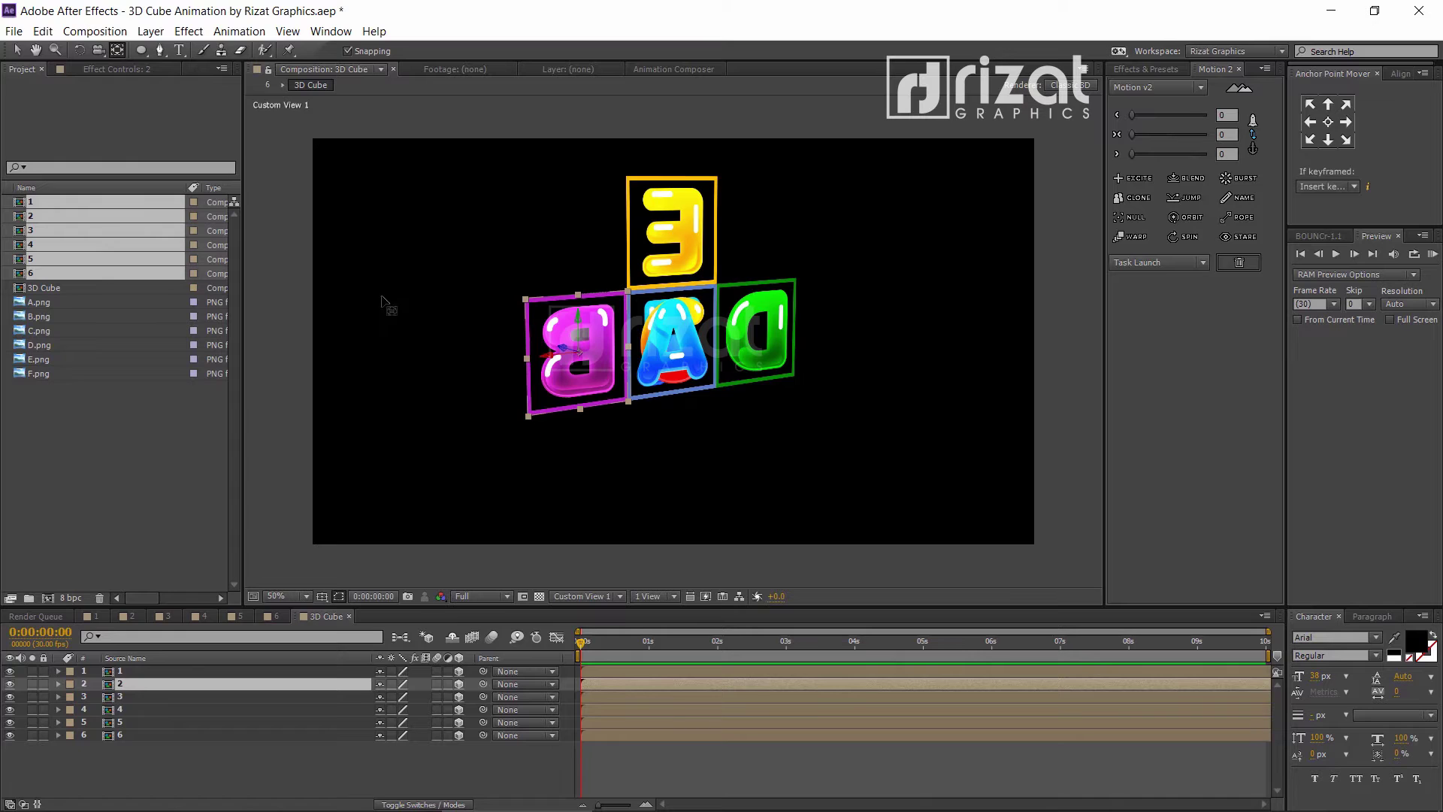
key(period)
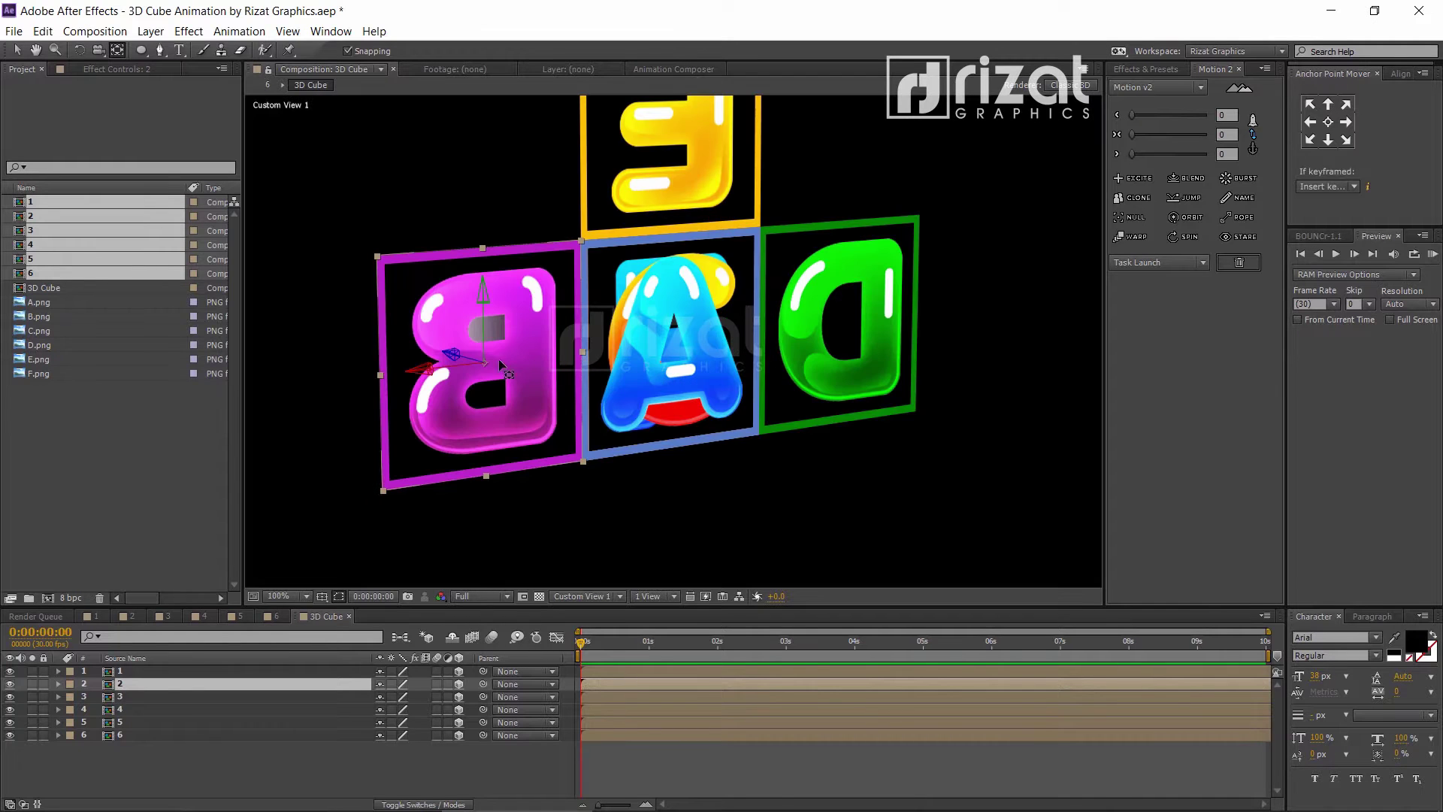
drag(484, 367, 583, 353)
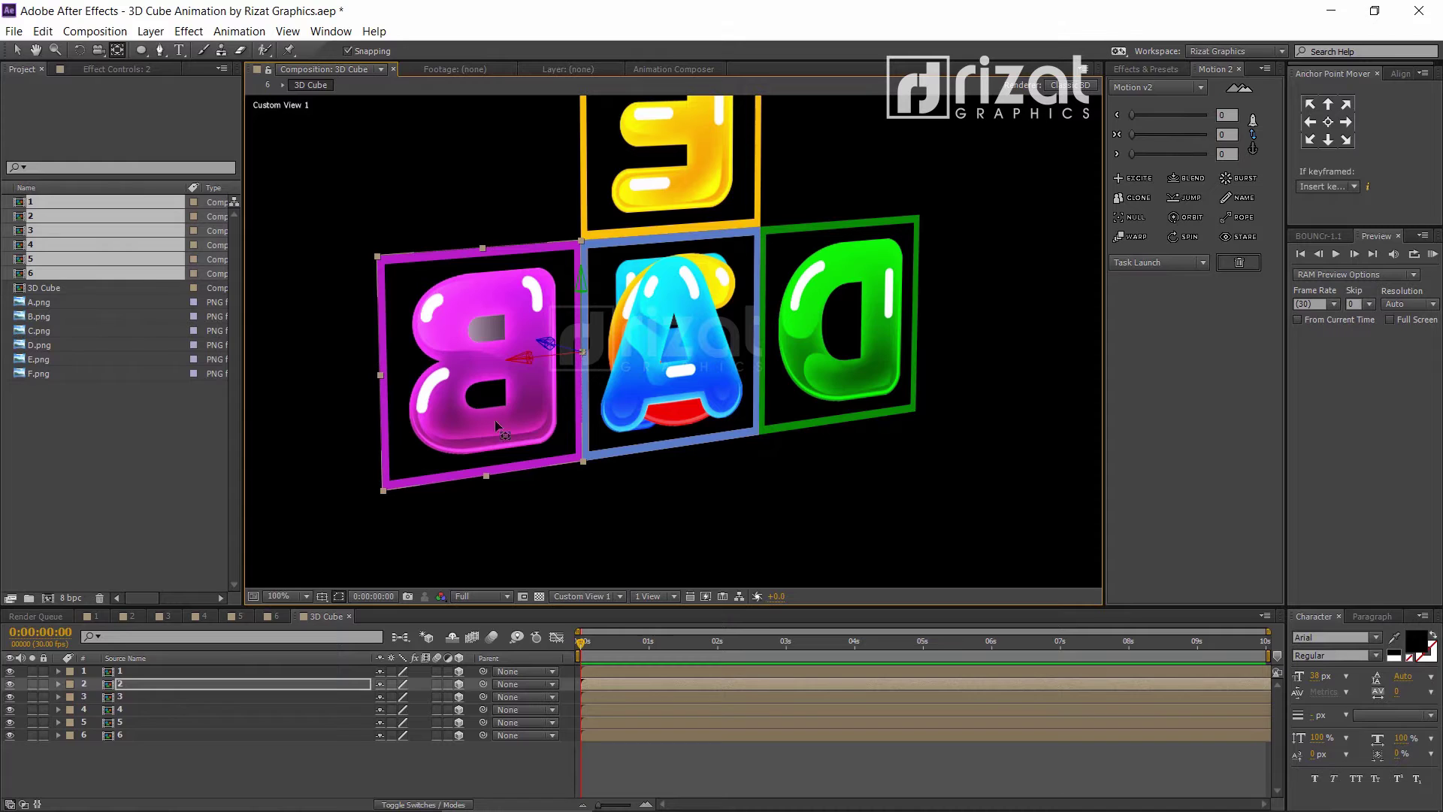
Set the B face's Y Rotation to -90°.
click(174, 683)
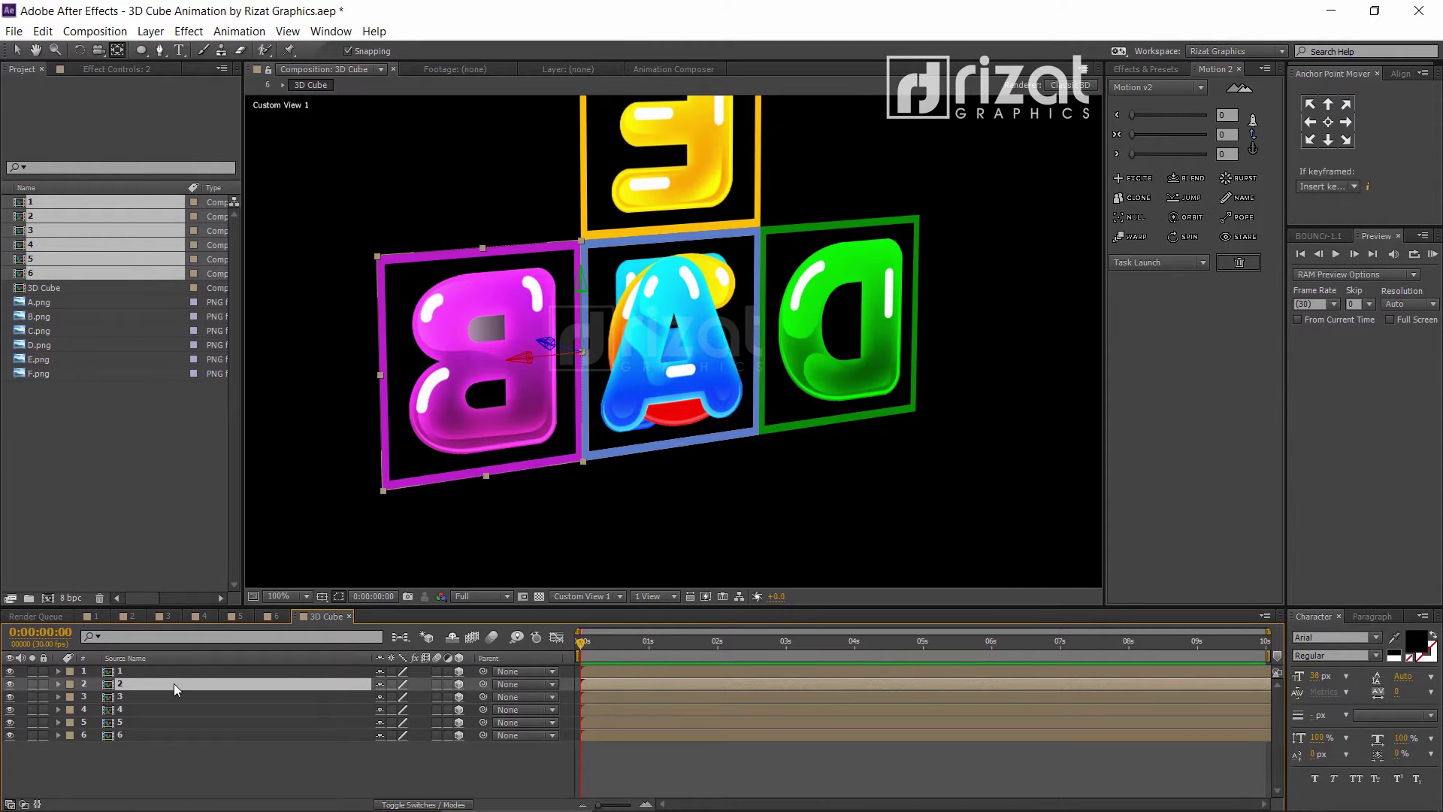
key(r)
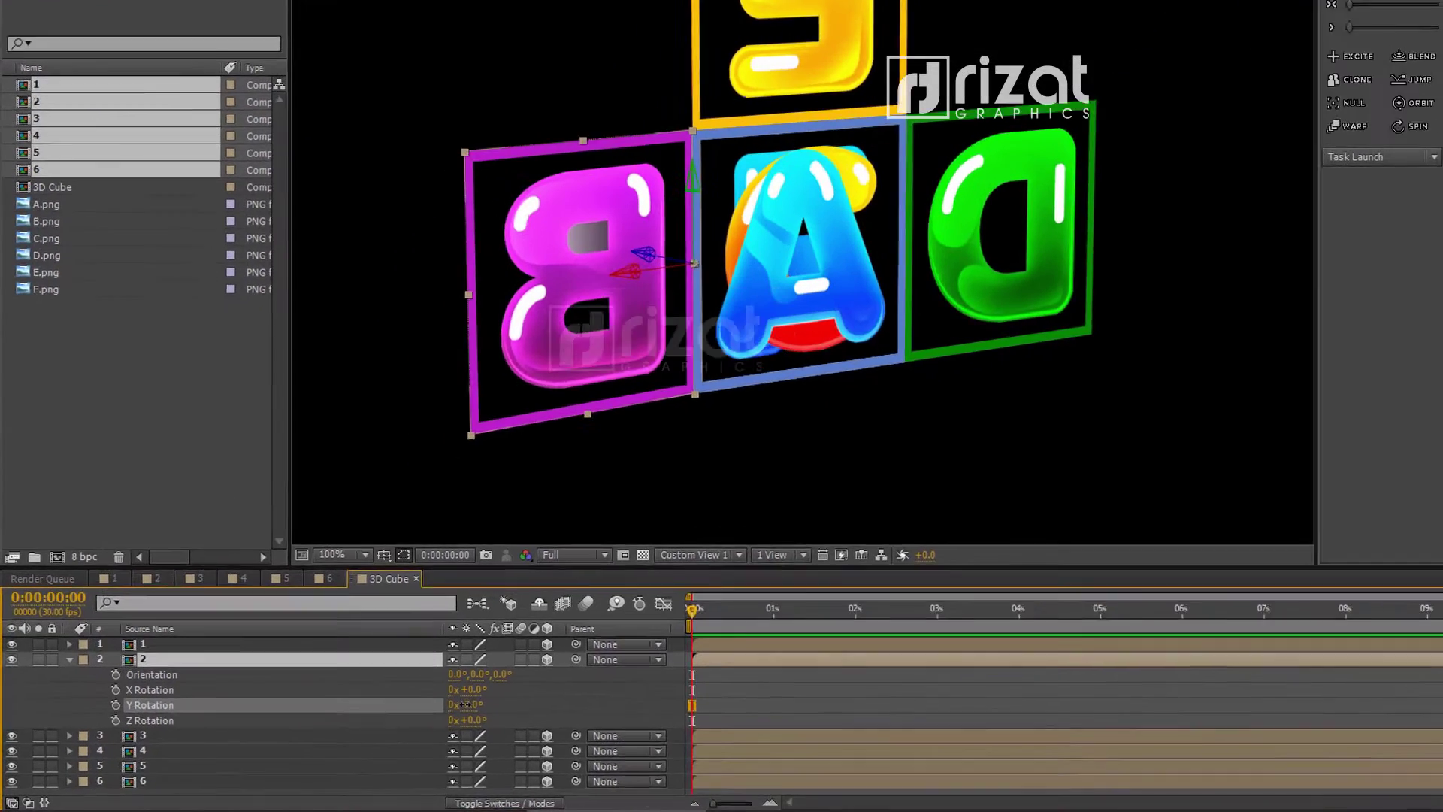
drag(396, 723, 394, 736)
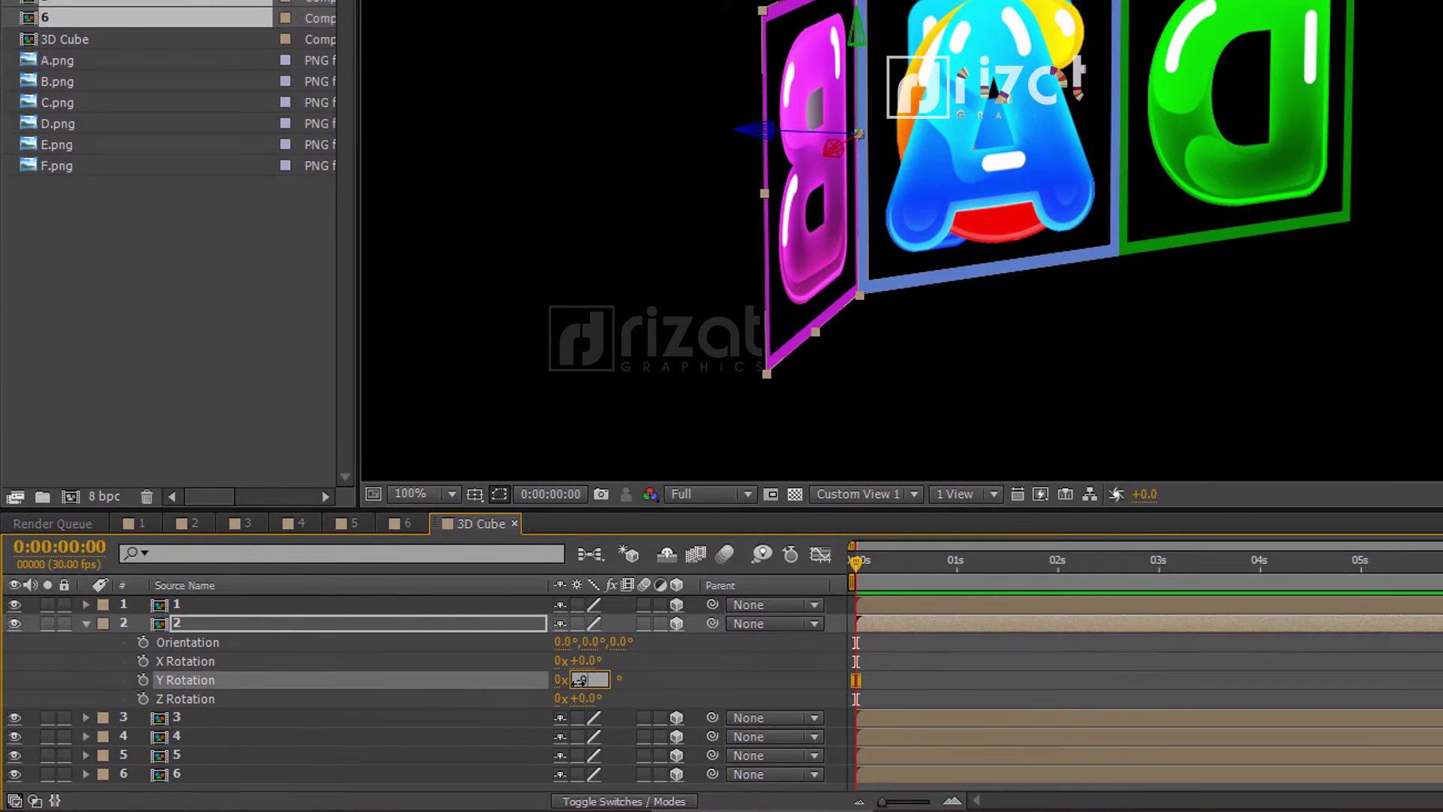
text(-90)
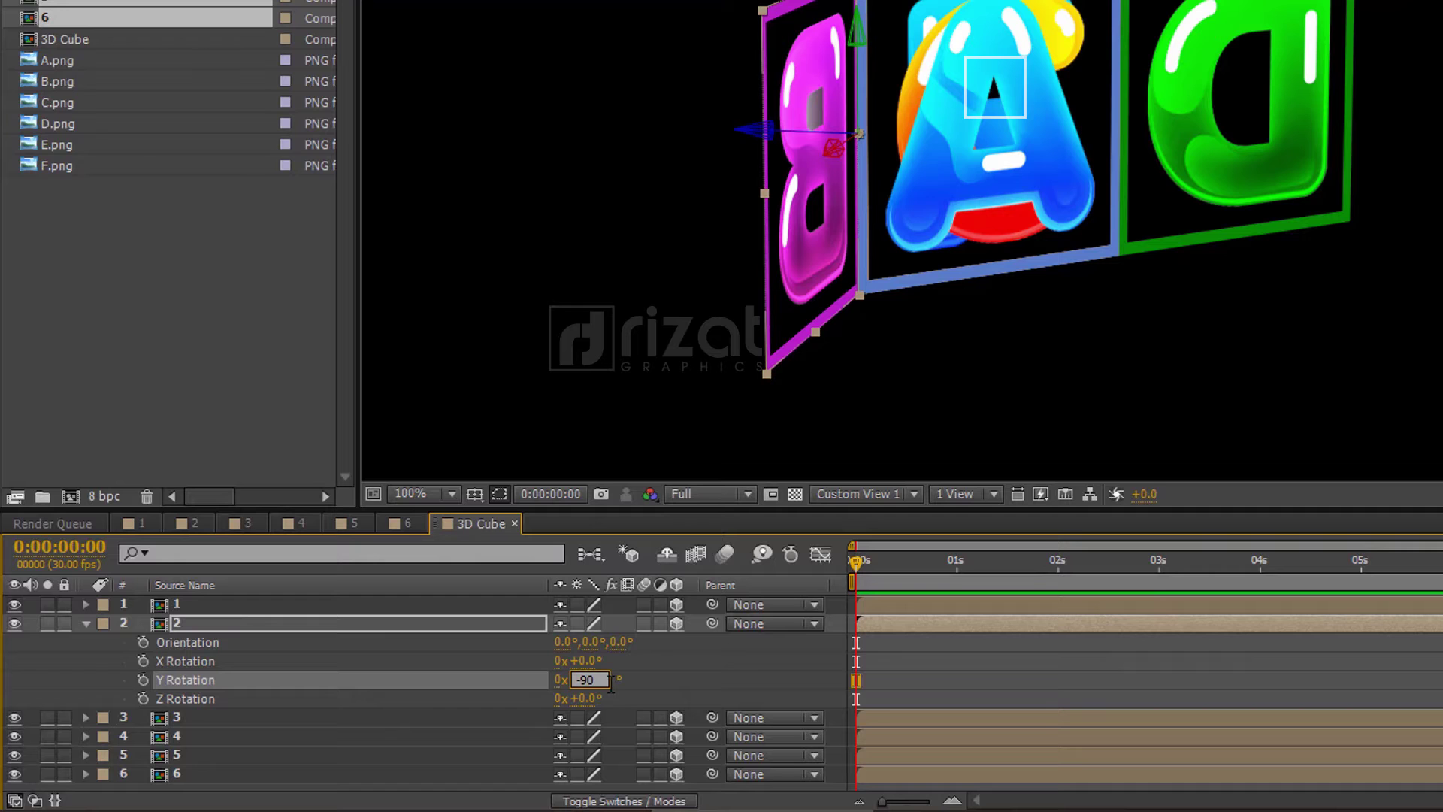
key(Return)
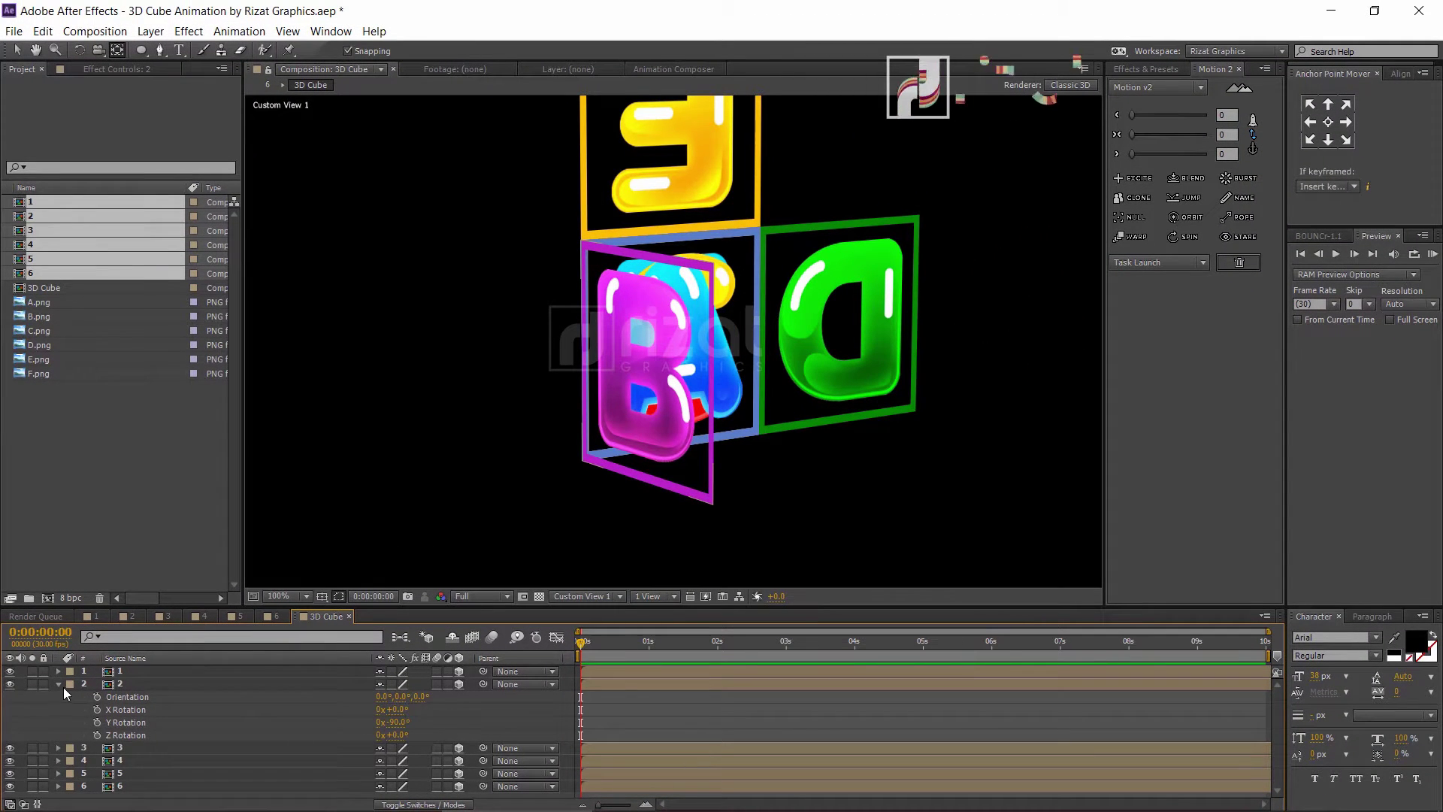
click(60, 684)
Move the D face's anchor point to its left edge.
click(116, 698)
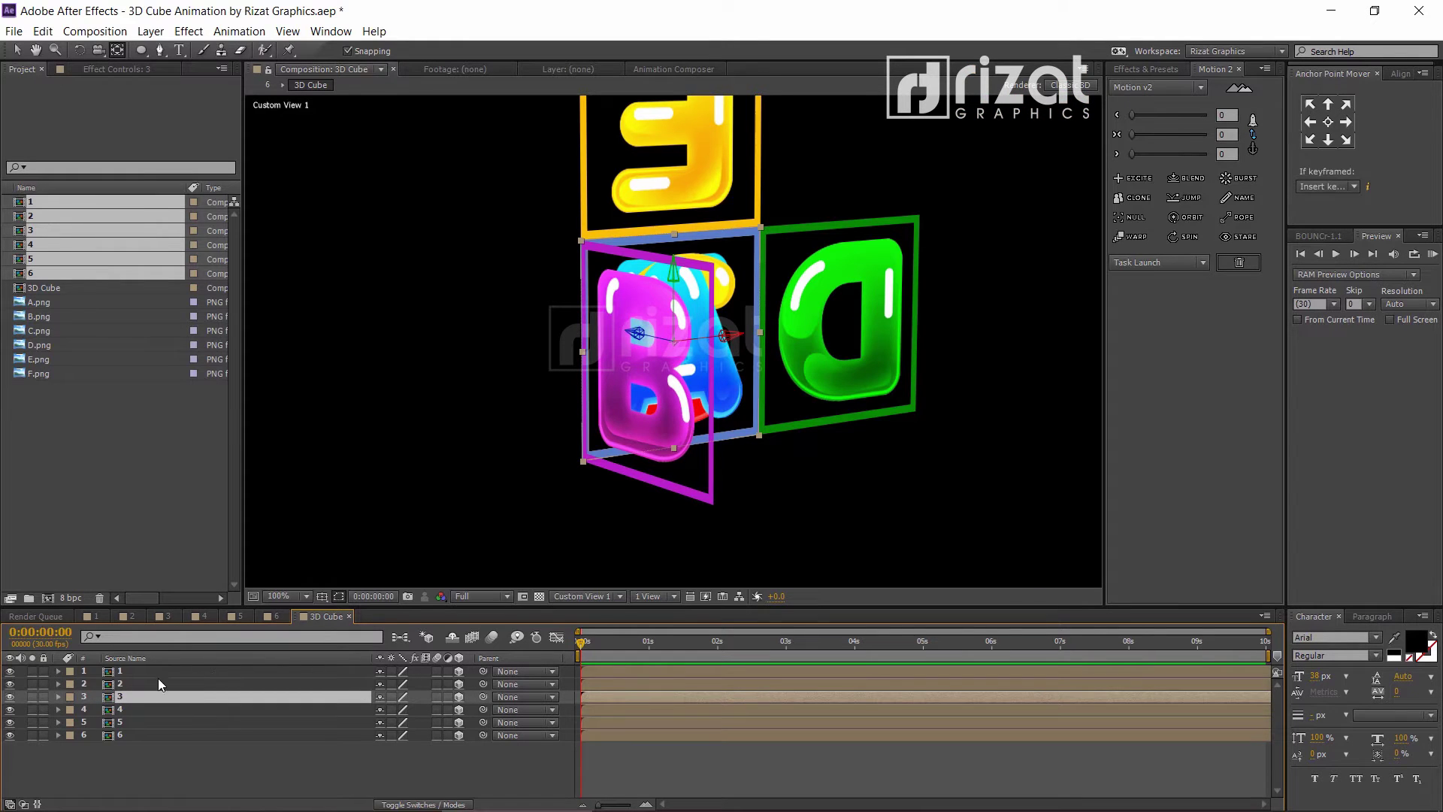
click(133, 708)
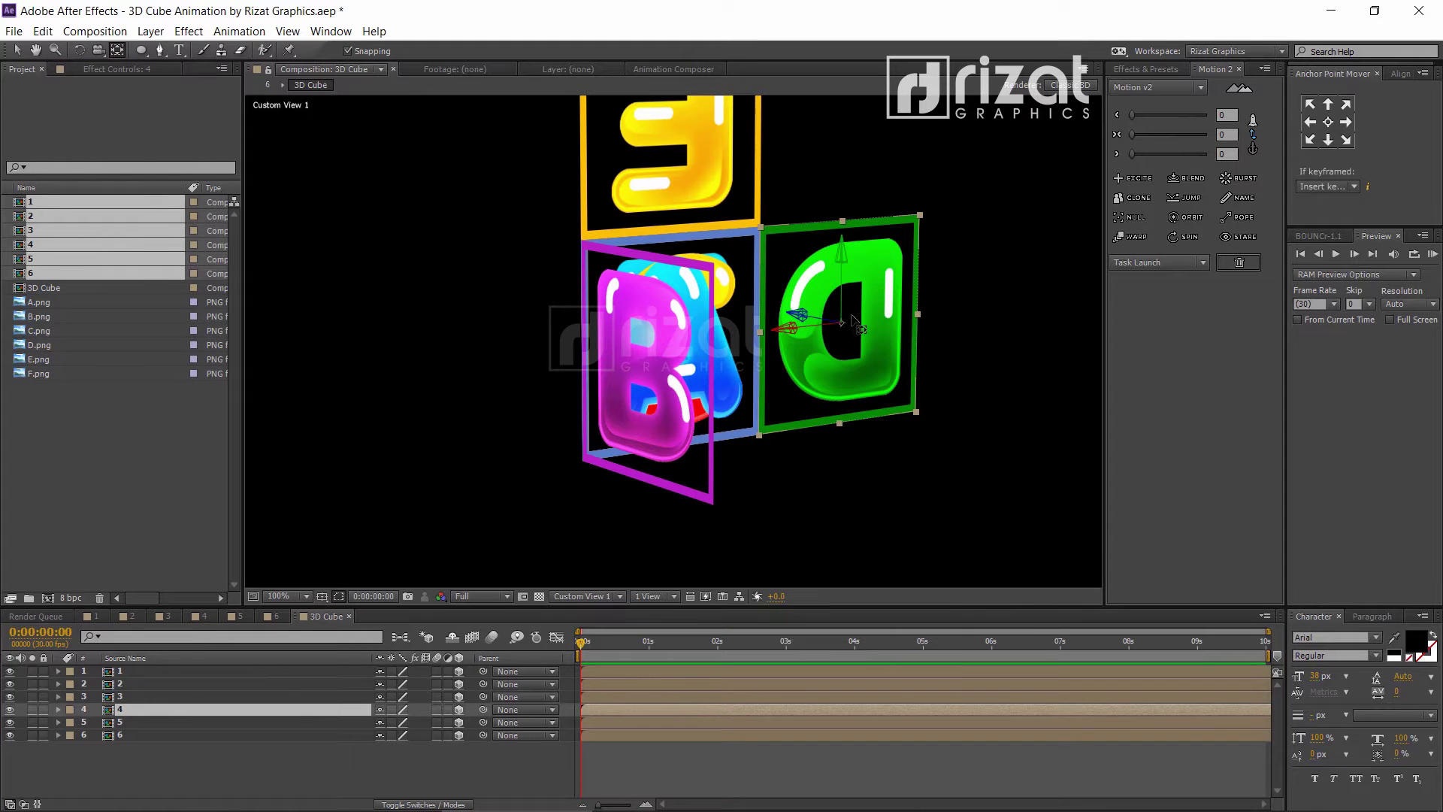
drag(816, 327, 776, 344)
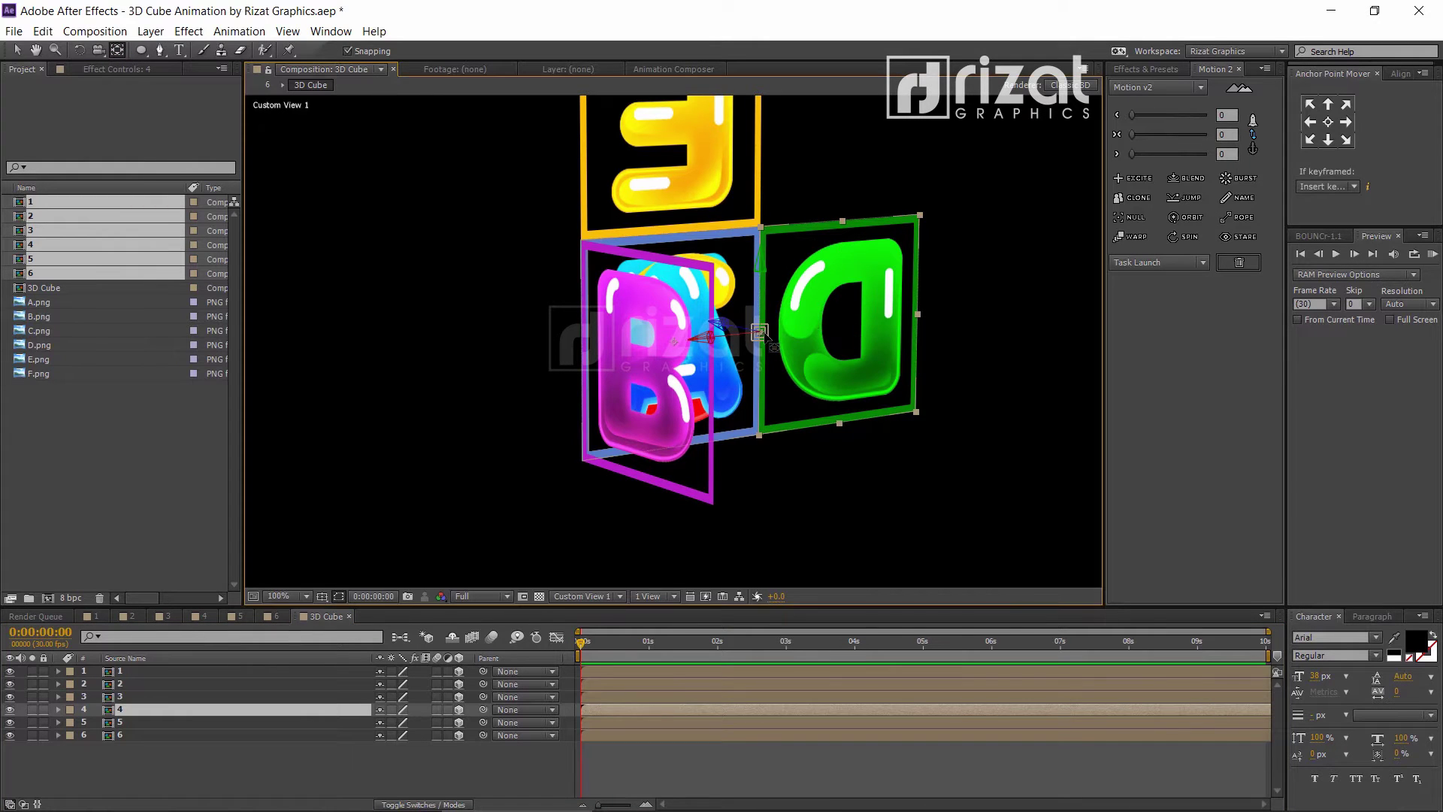
key(Return)
key(Return)
Rotate the D face 90° on Y and orbit the view to check the cube.
key(r)
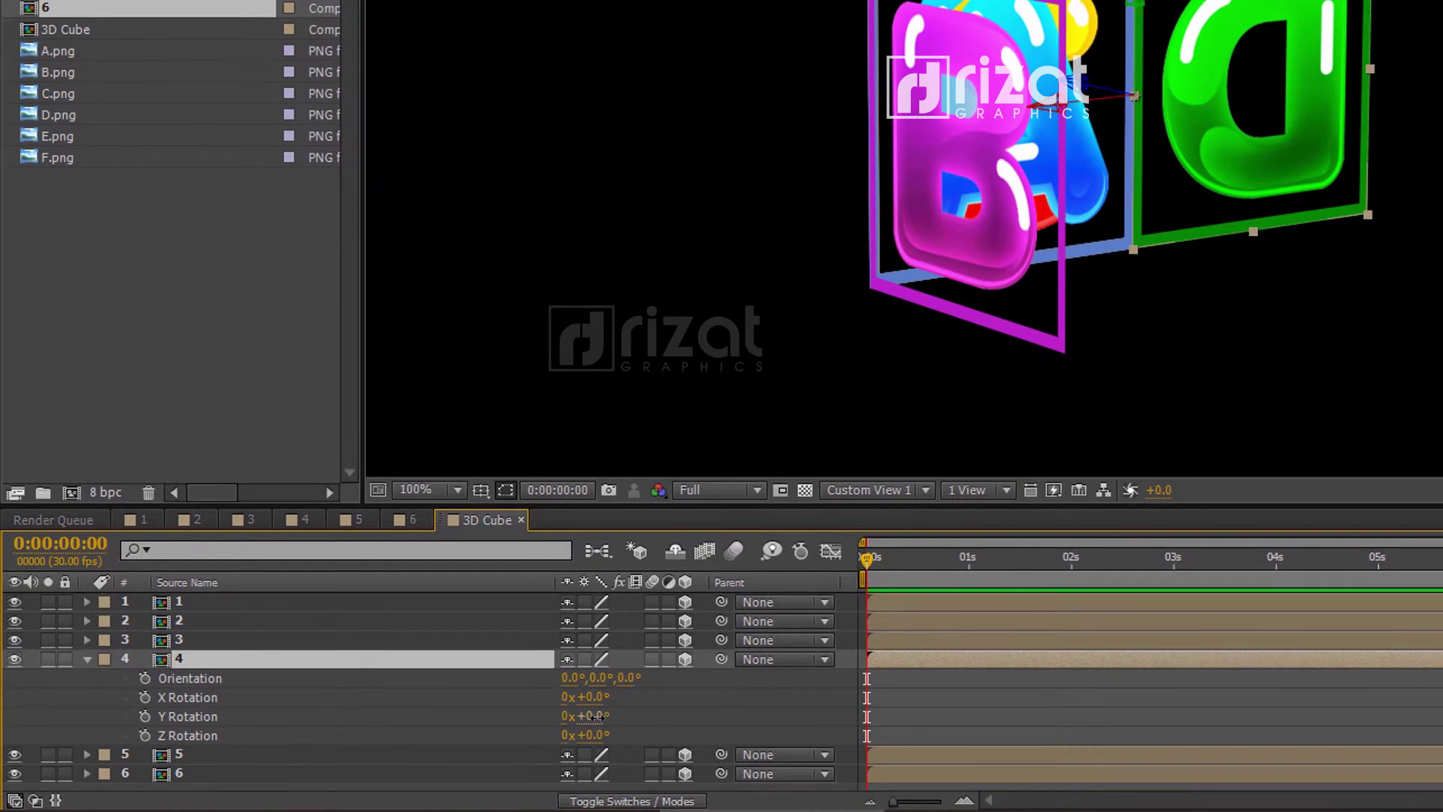
drag(596, 716, 564, 740)
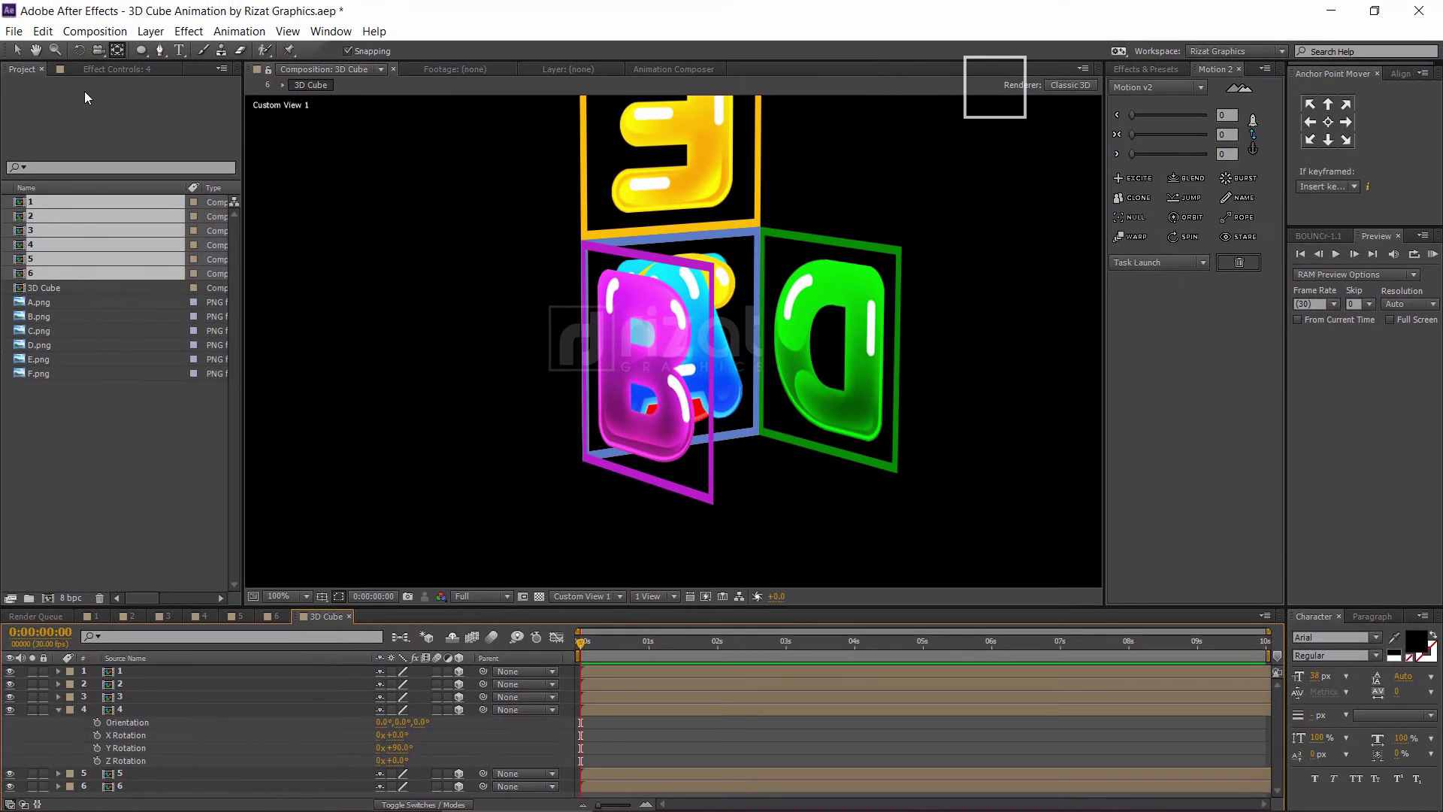
click(98, 50)
drag(439, 252, 651, 397)
key(comma)
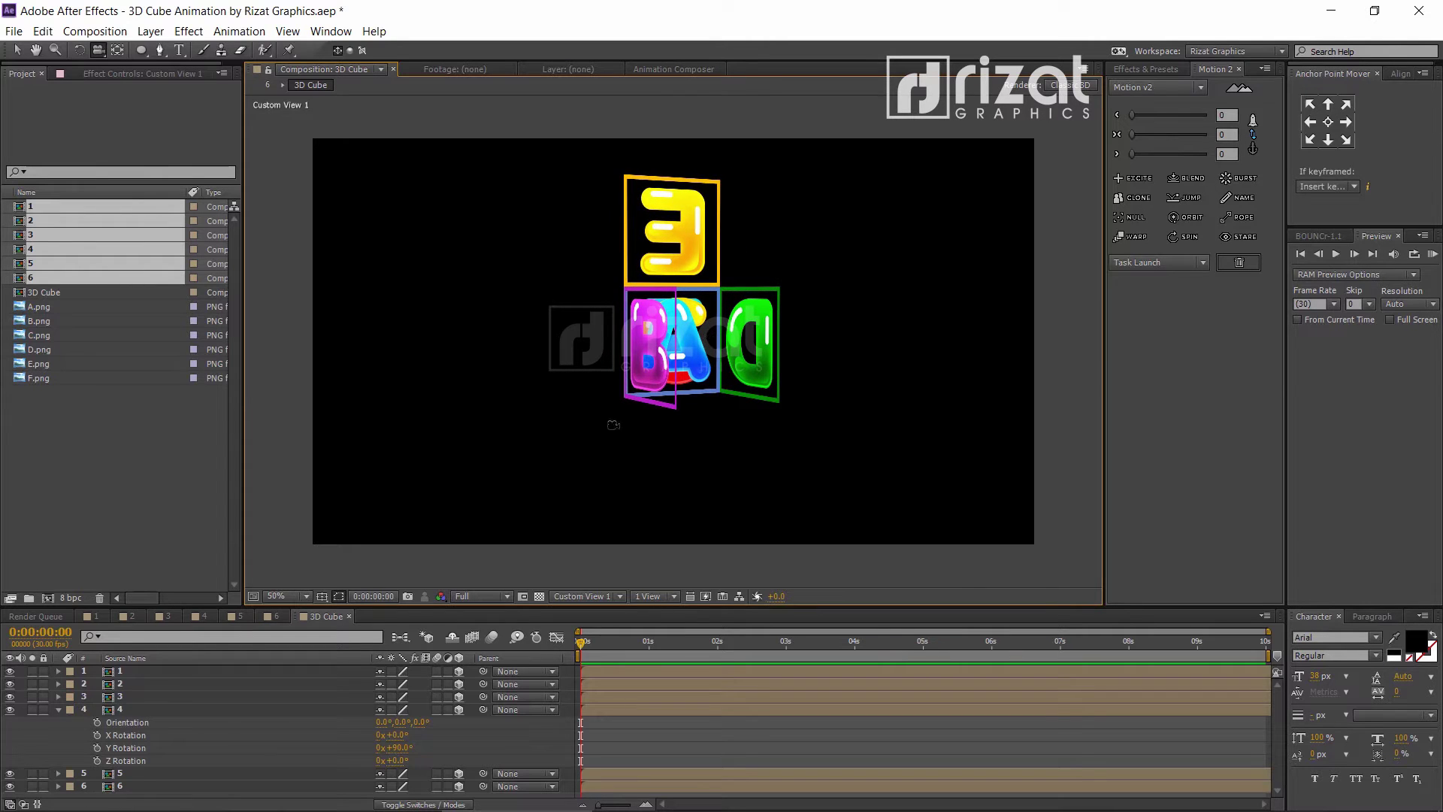
Move the yellow E face's (layer 5) anchor point to its bottom edge with Pan Behind.
click(60, 710)
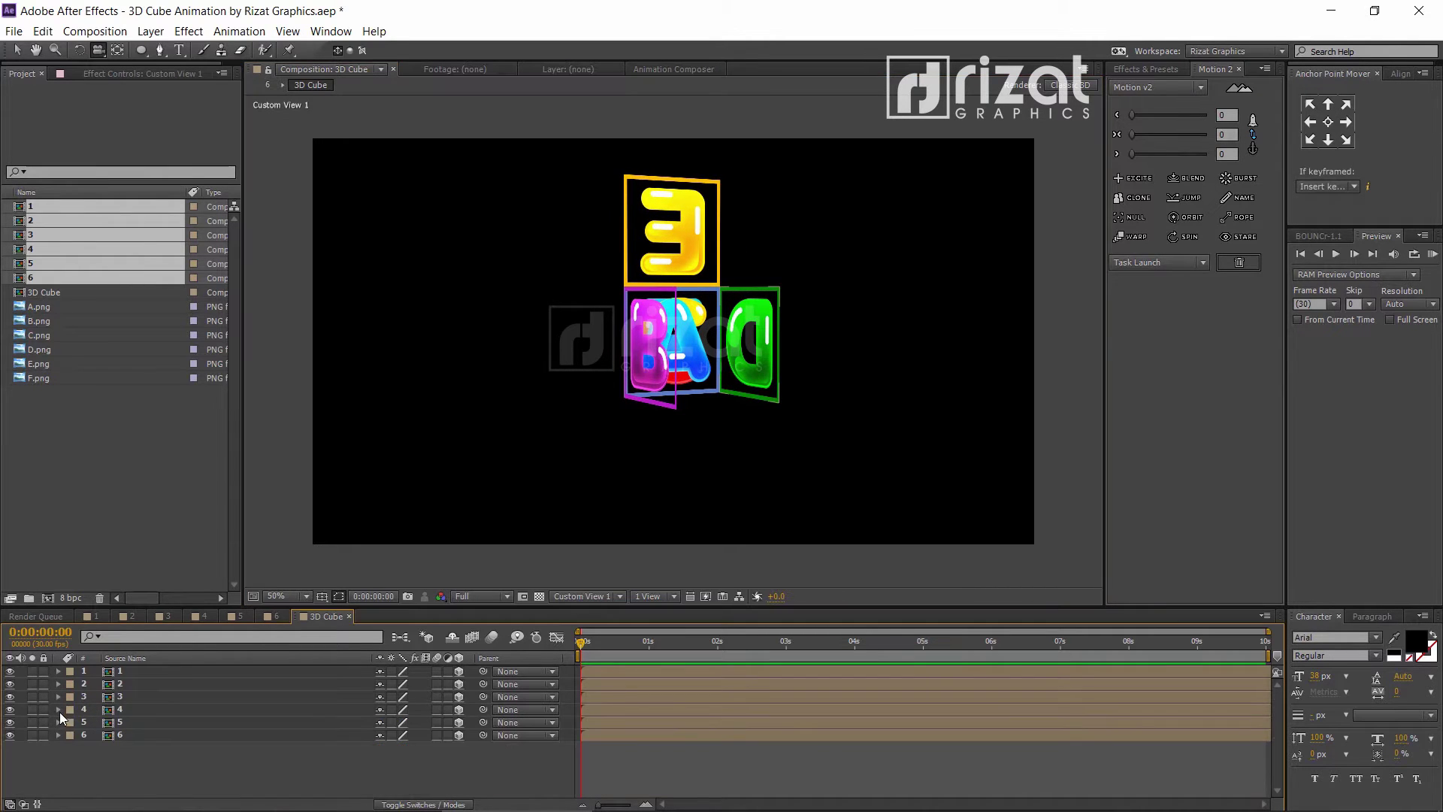
click(118, 722)
key(y)
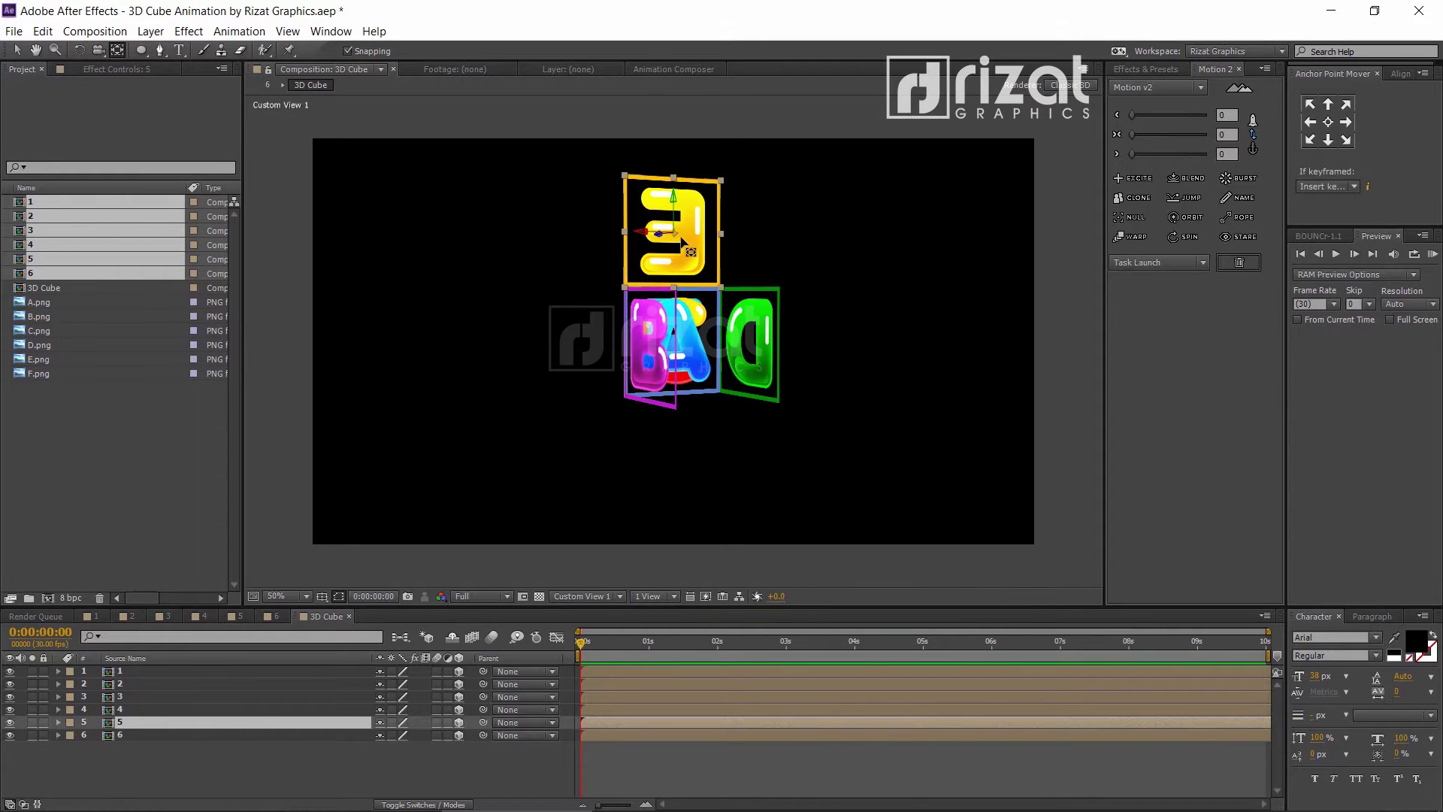
scroll(682, 242, up, 2)
drag(620, 182, 626, 284)
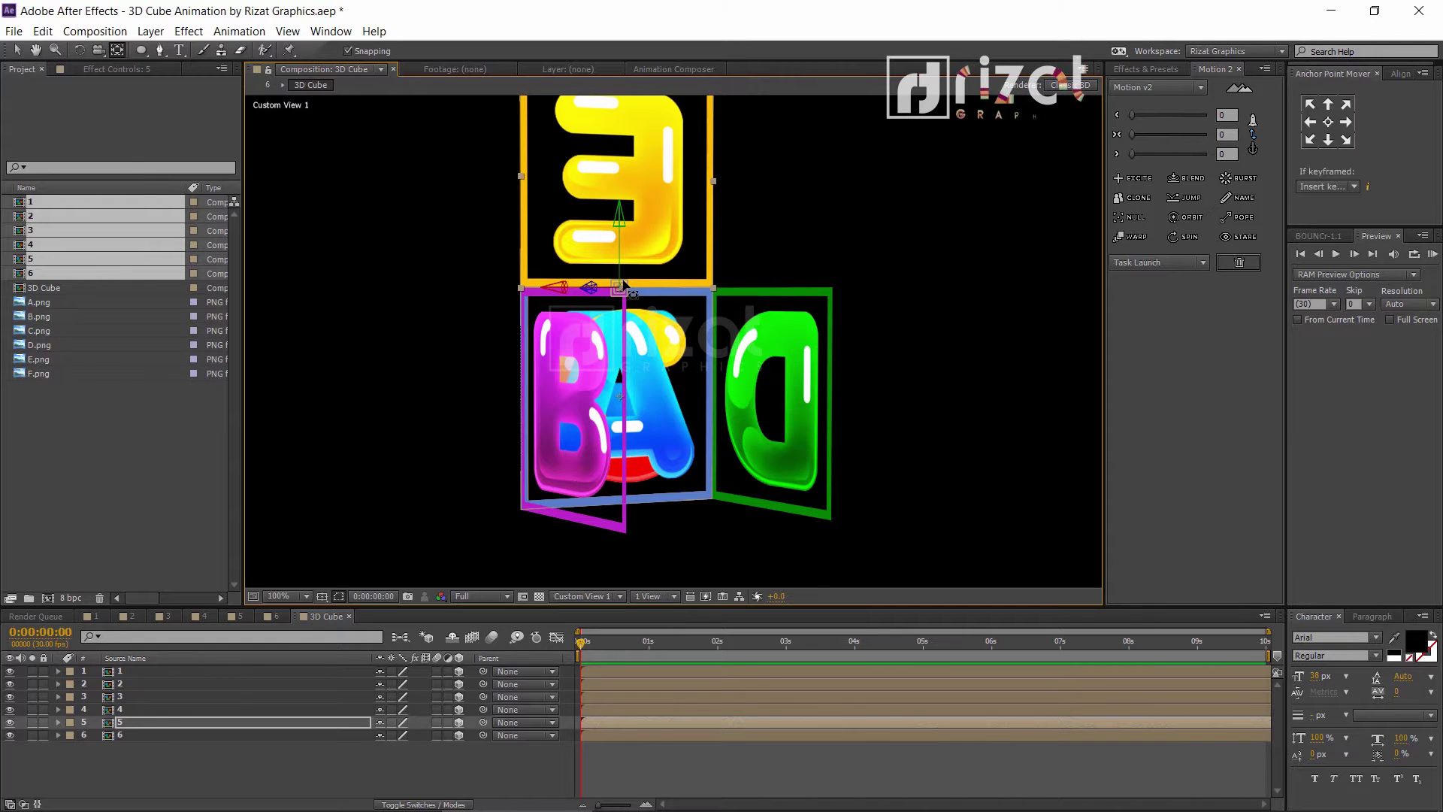
Set layer 5's X Rotation to -90° so the E face folds over as the cube's lid.
click(250, 724)
key(r)
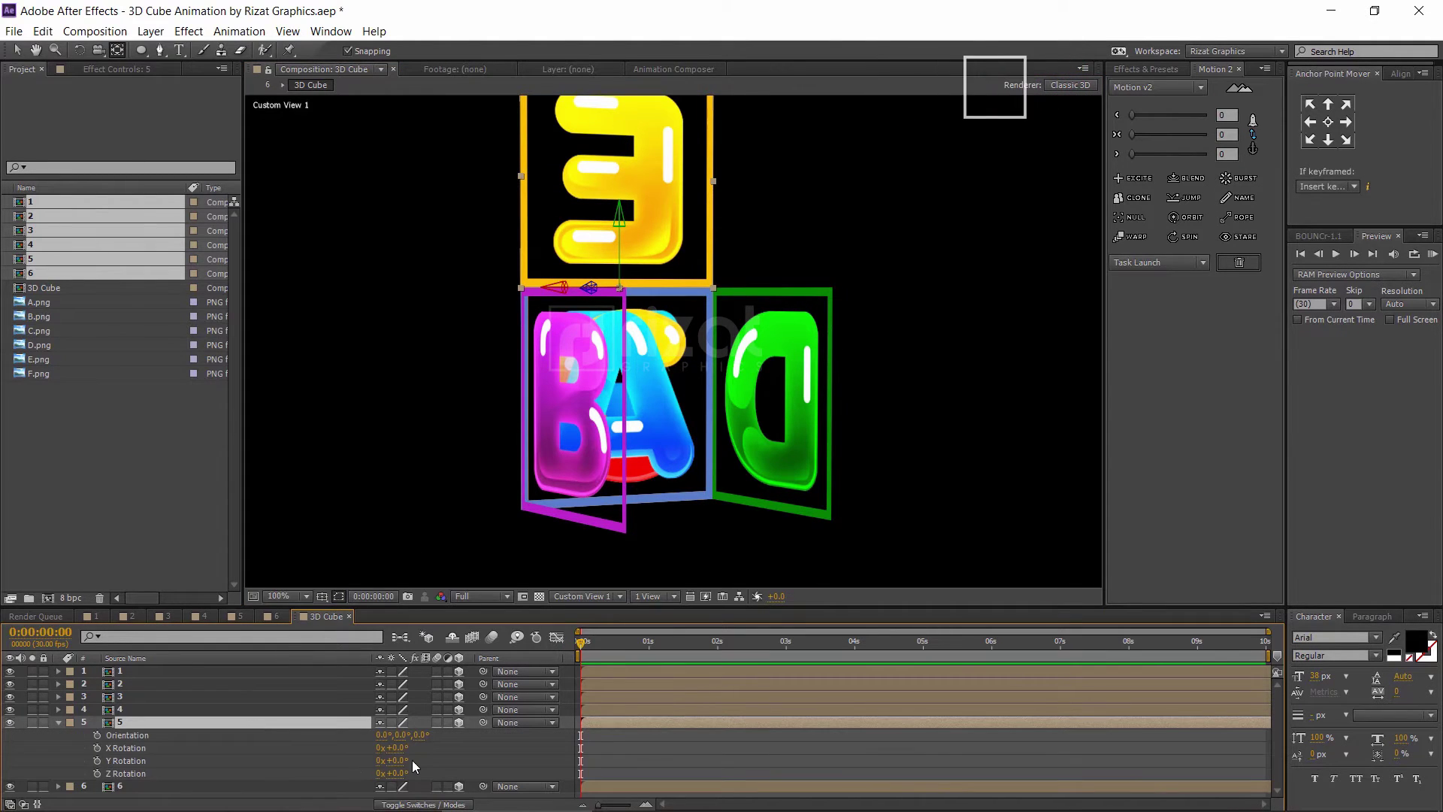
drag(402, 751, 312, 742)
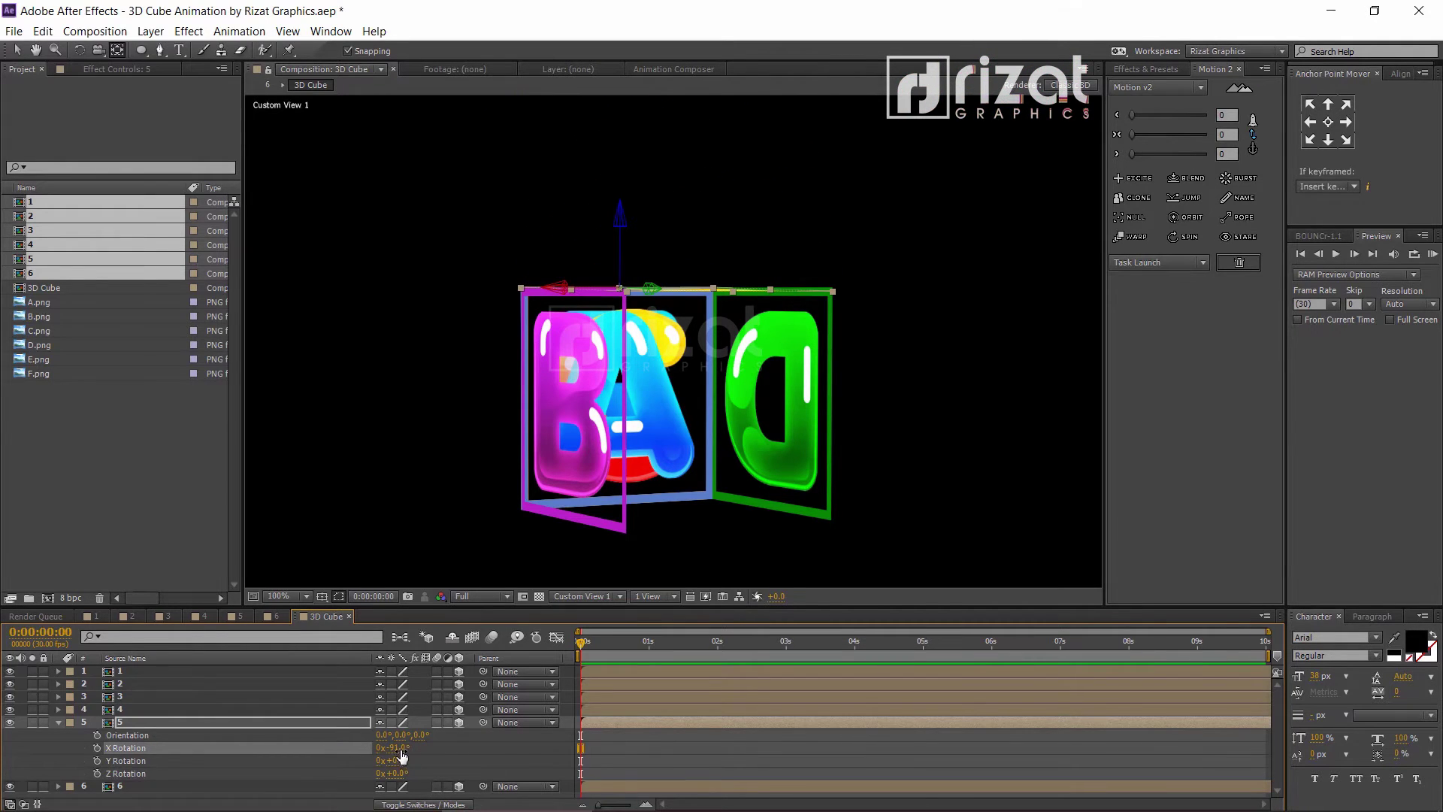
text(-90)
click(454, 745)
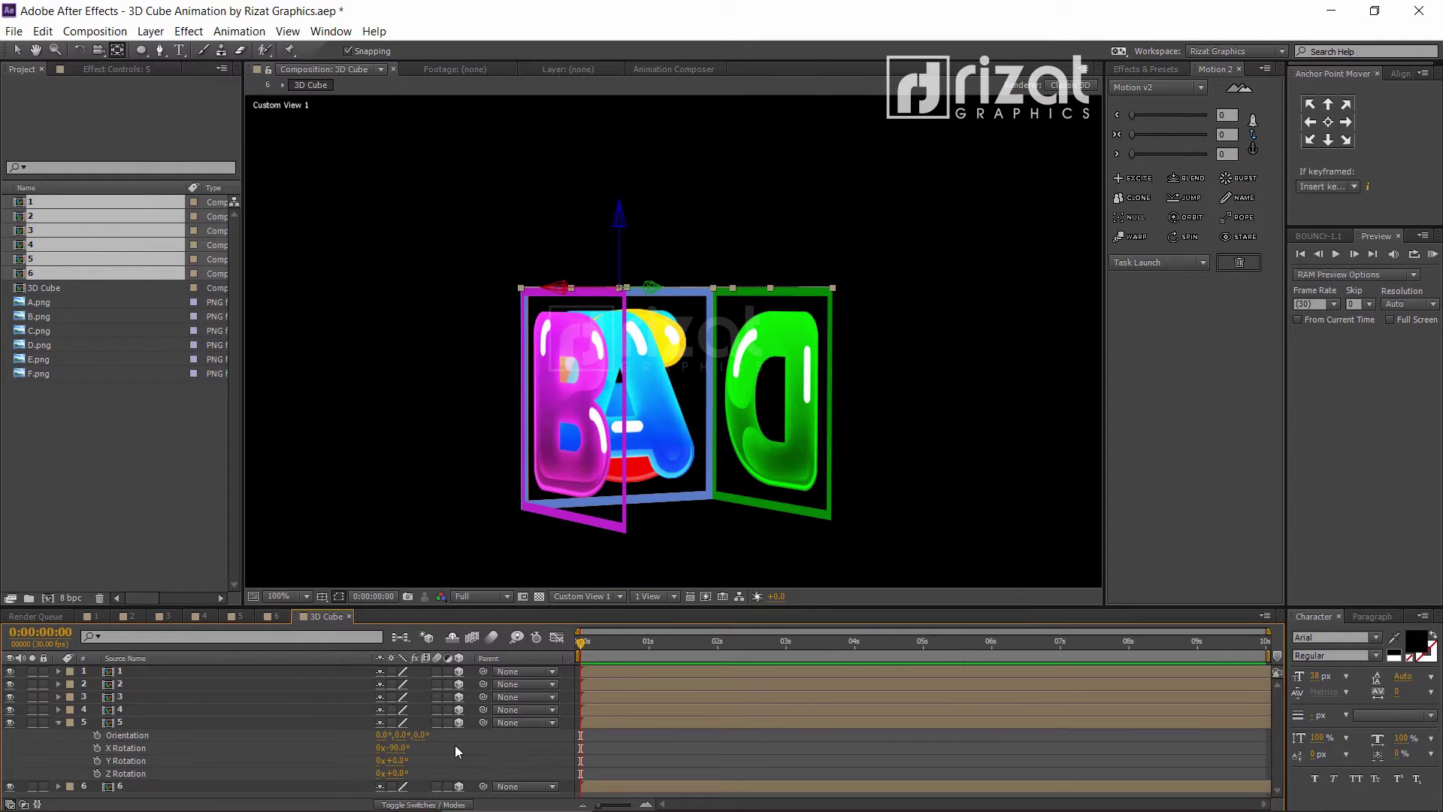
click(59, 722)
click(126, 737)
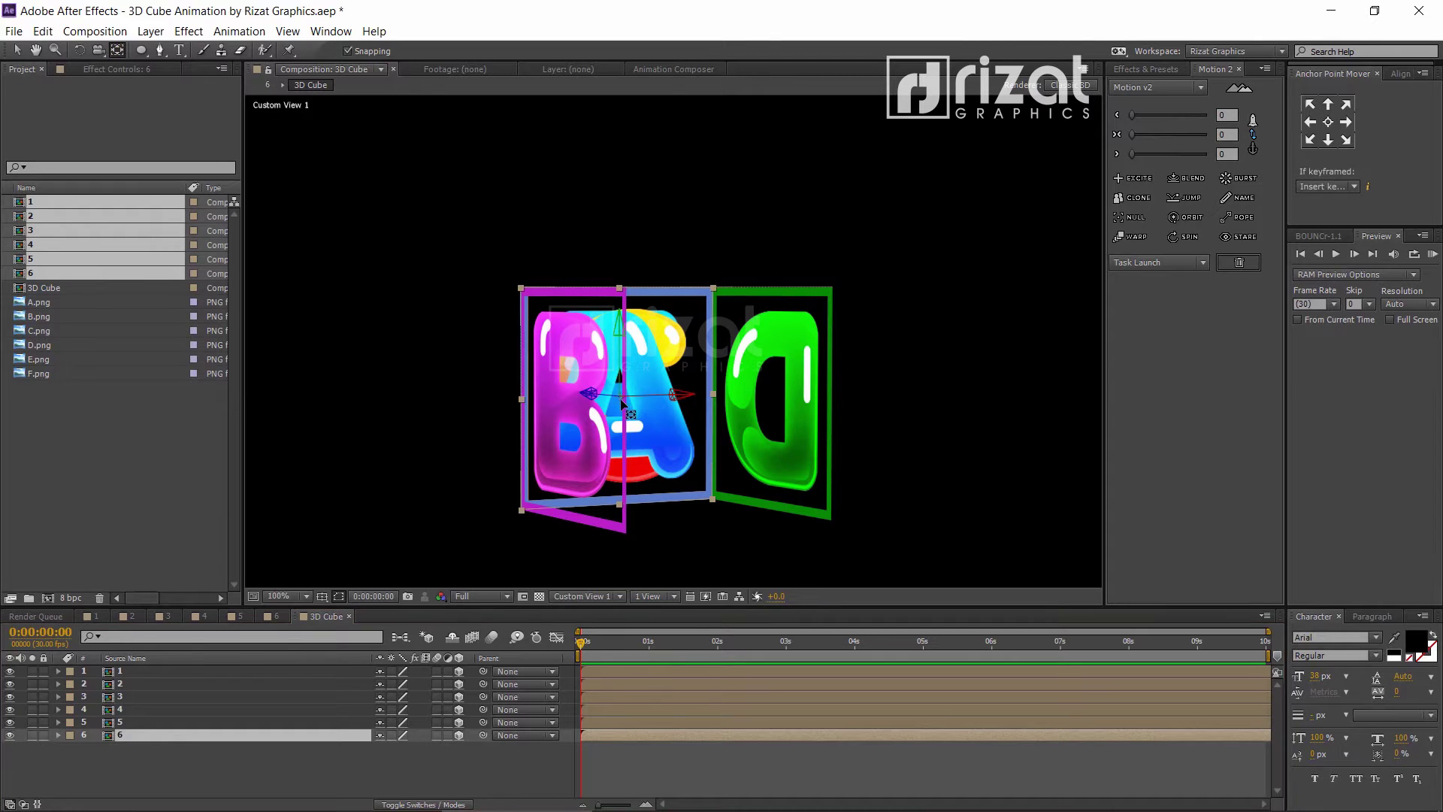
Move the blue F face's (layer 6) anchor to its bottom edge and tilt it to -90° X Rotation.
key(c)
drag(642, 429, 573, 425)
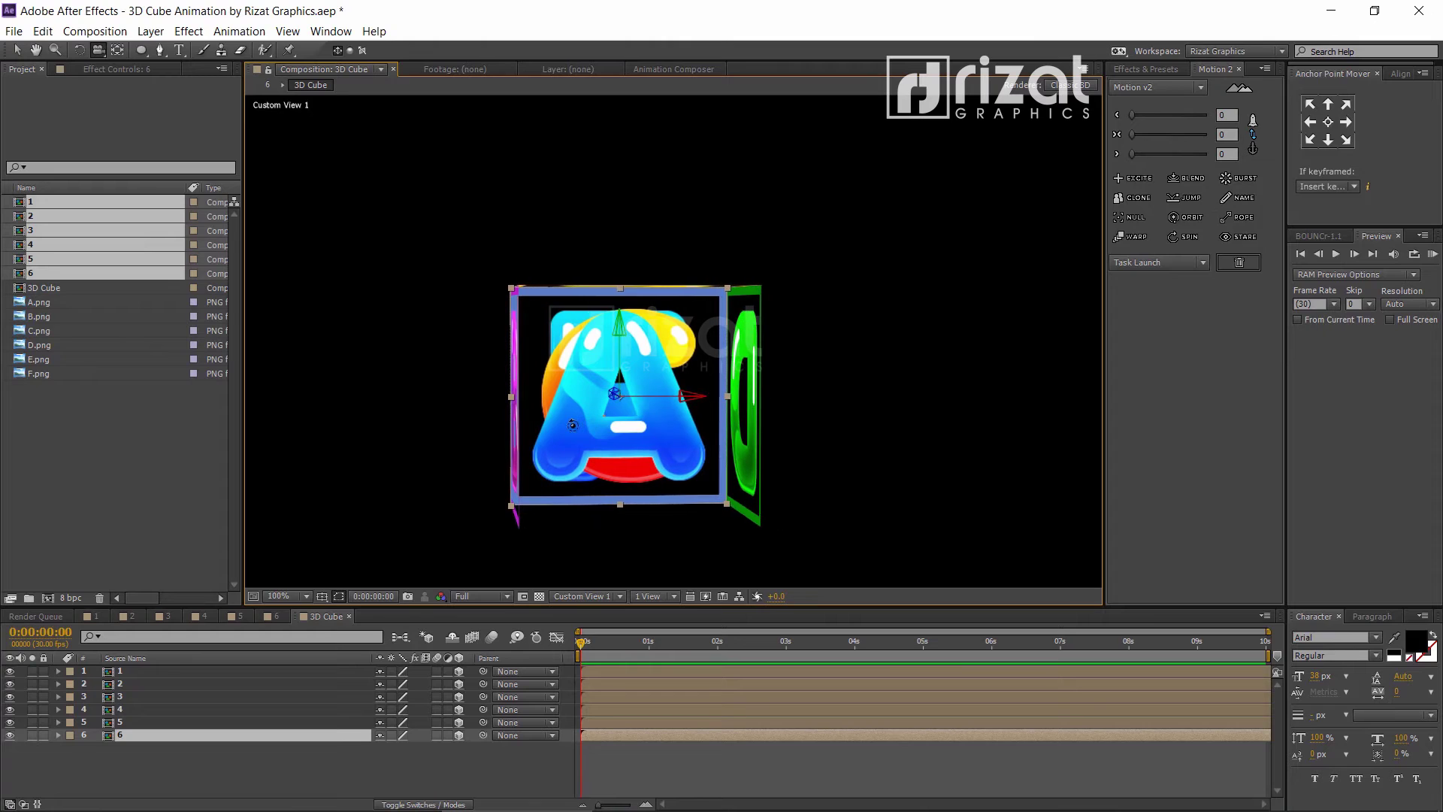
click(122, 51)
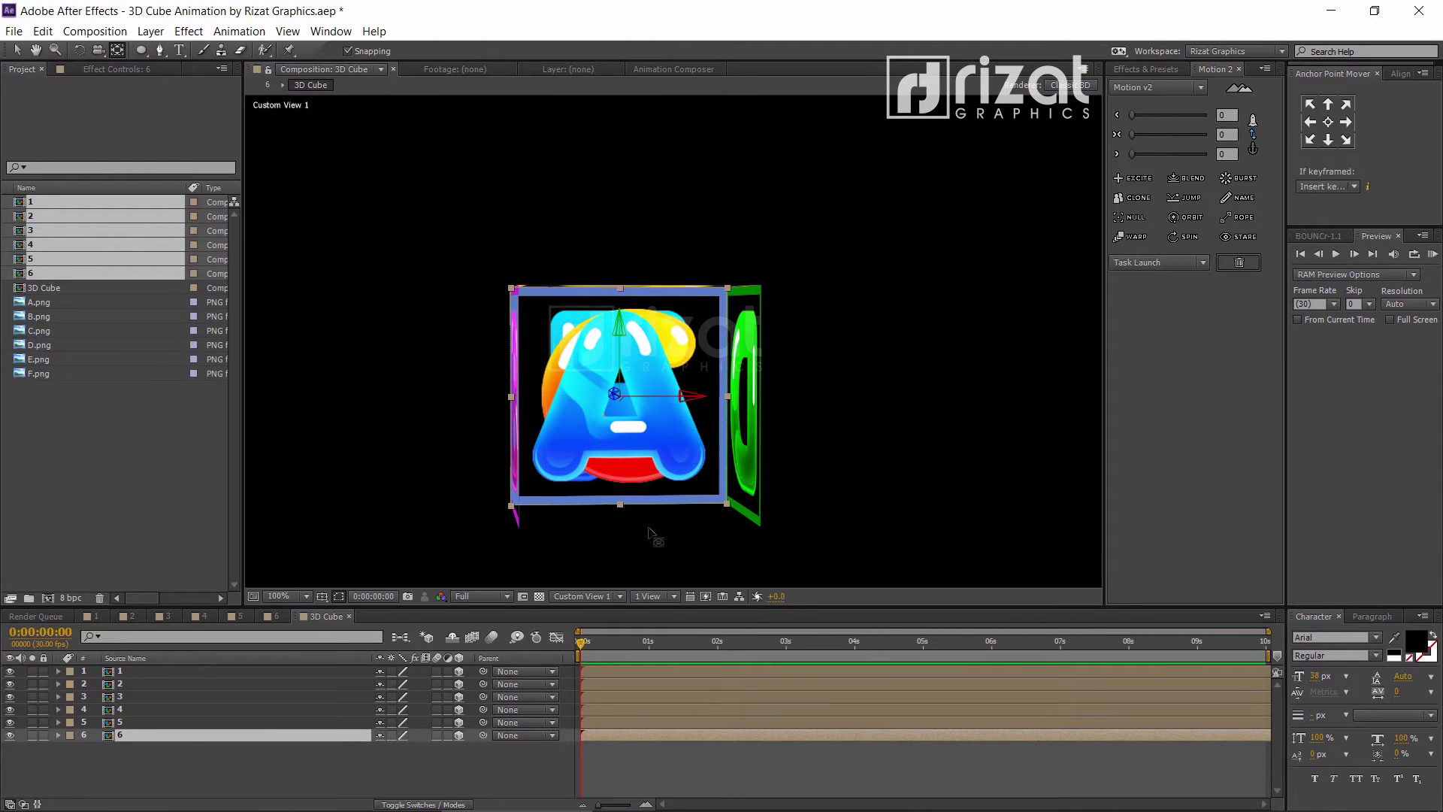
drag(621, 440, 620, 502)
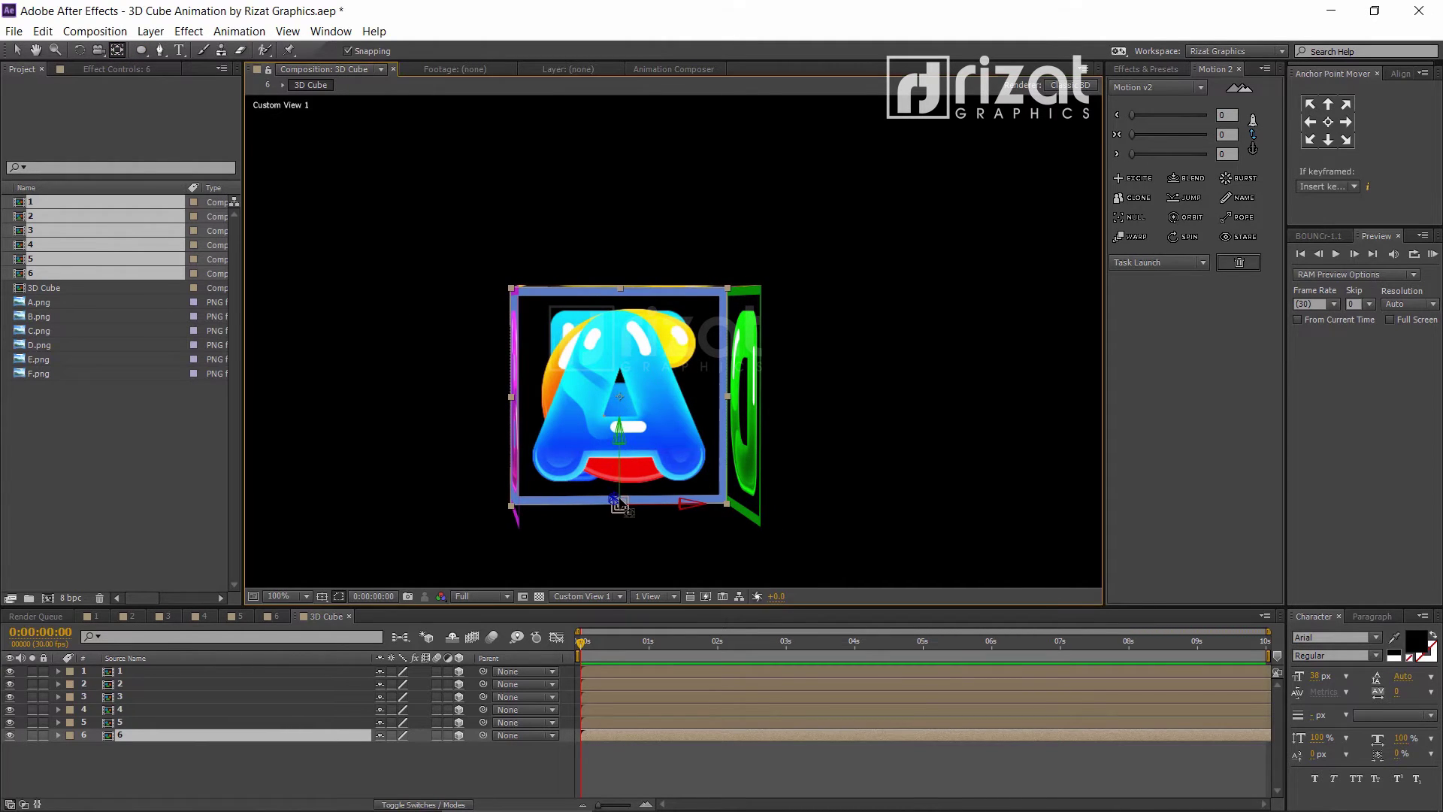
key(r)
drag(392, 761, 298, 723)
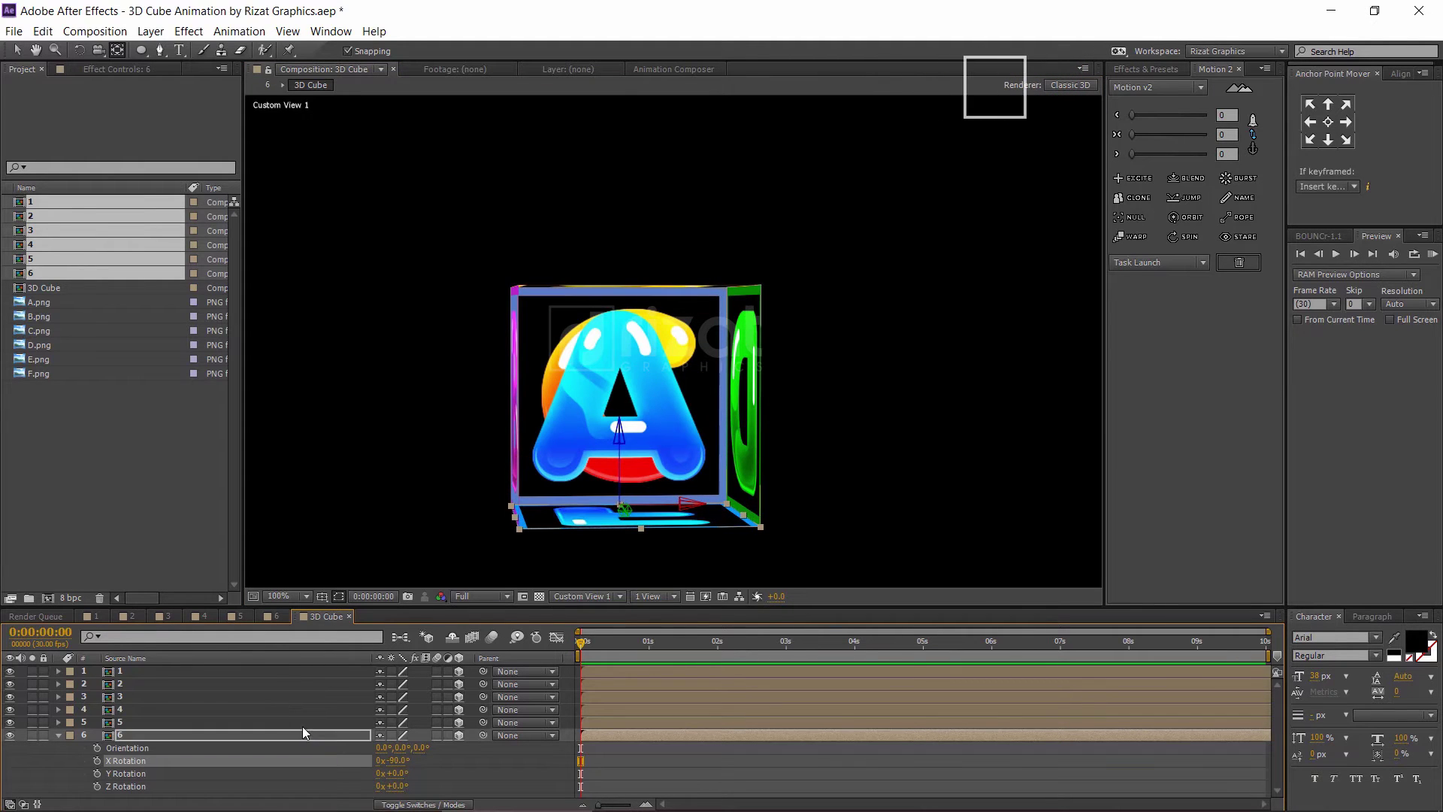
click(438, 765)
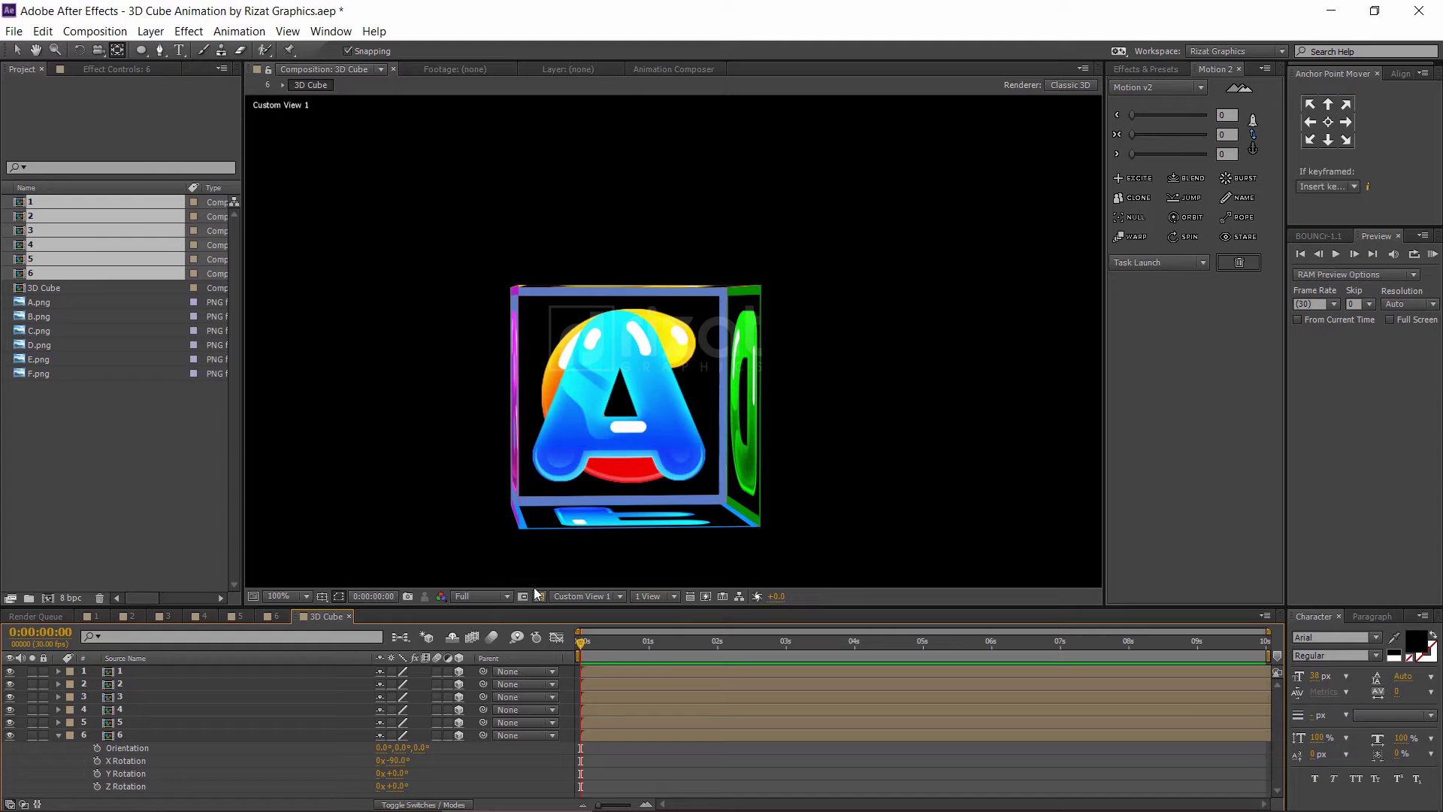
key(c)
drag(634, 466, 687, 398)
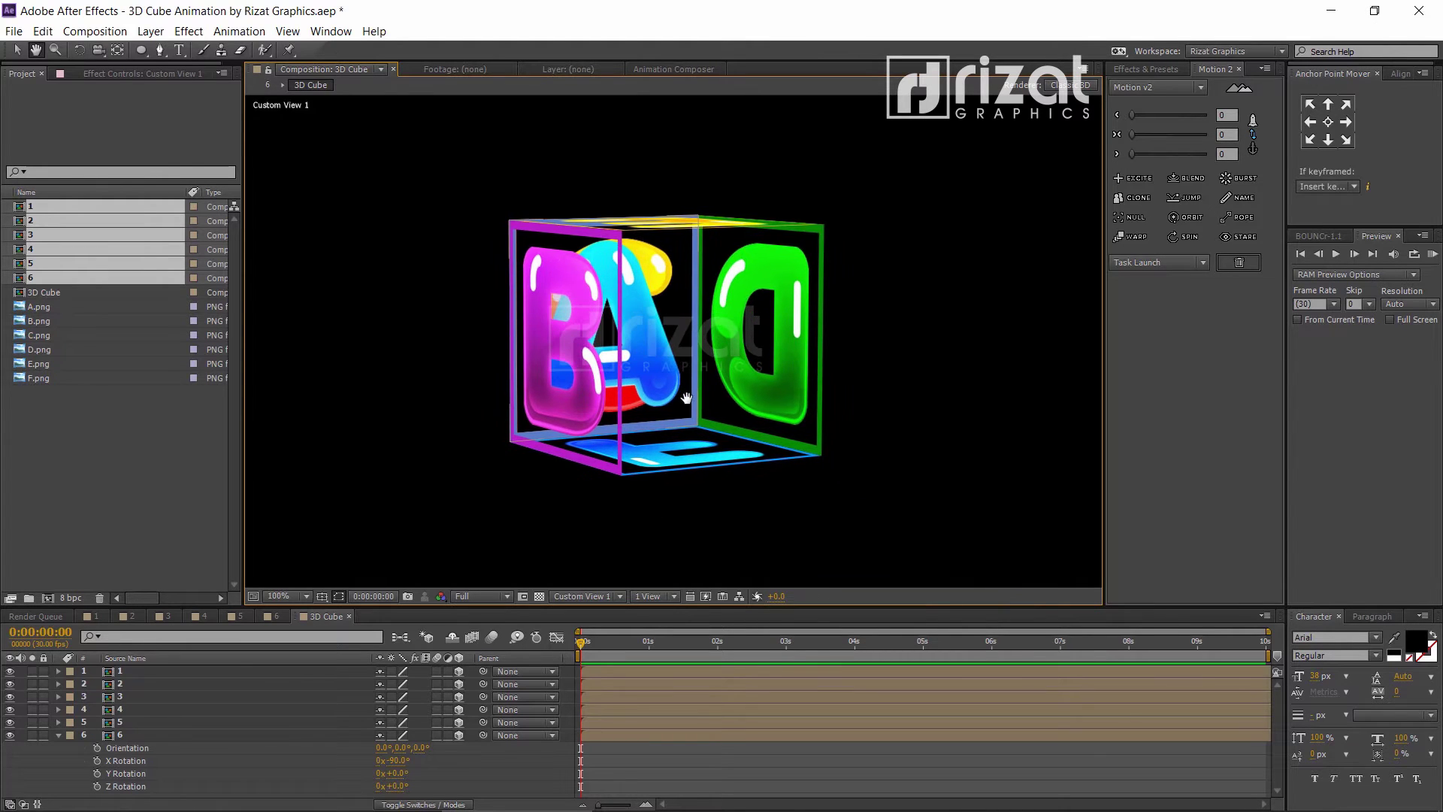
Push the orange C face (layer 3) forward along its Z axis to close the cube's front.
click(122, 701)
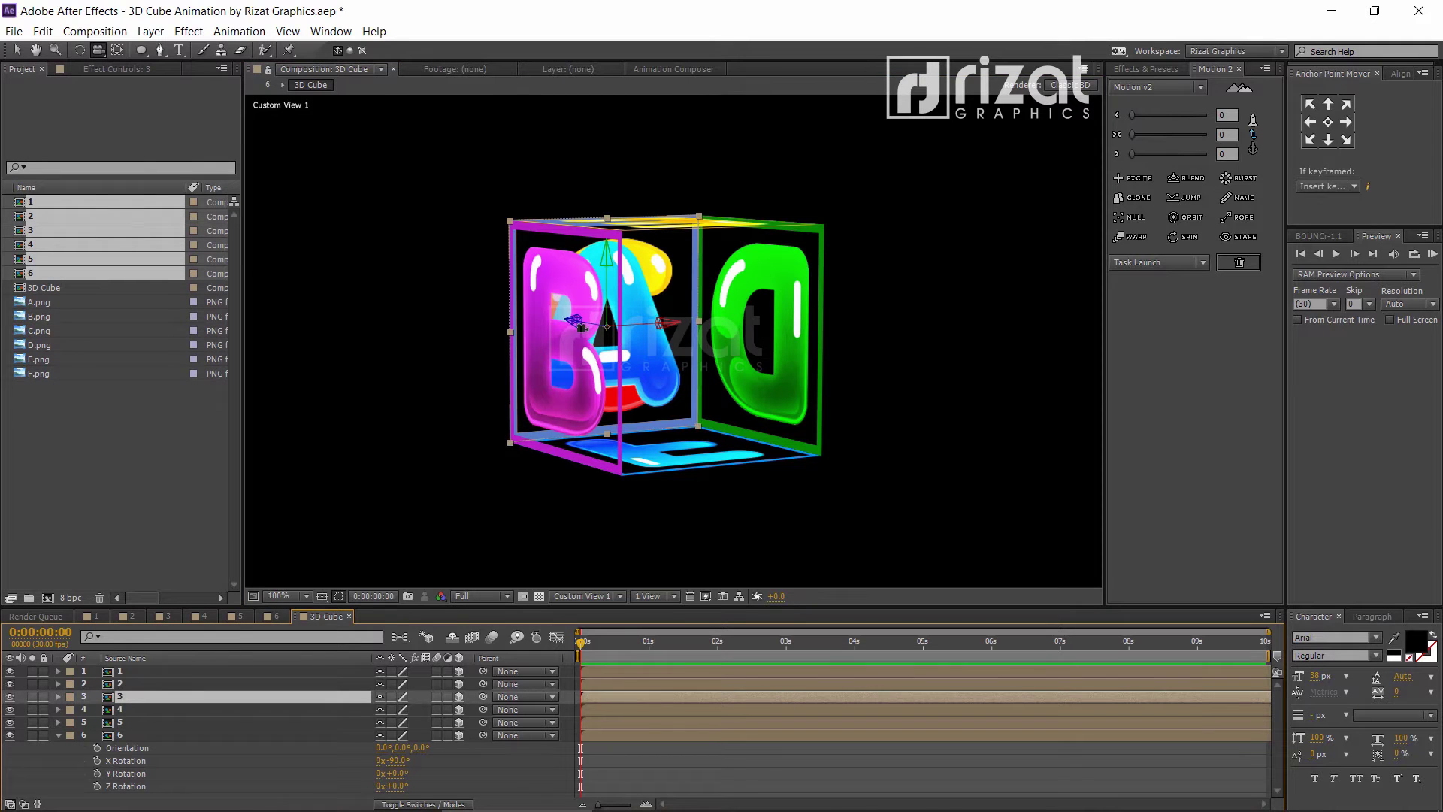
click(17, 50)
drag(574, 322, 930, 449)
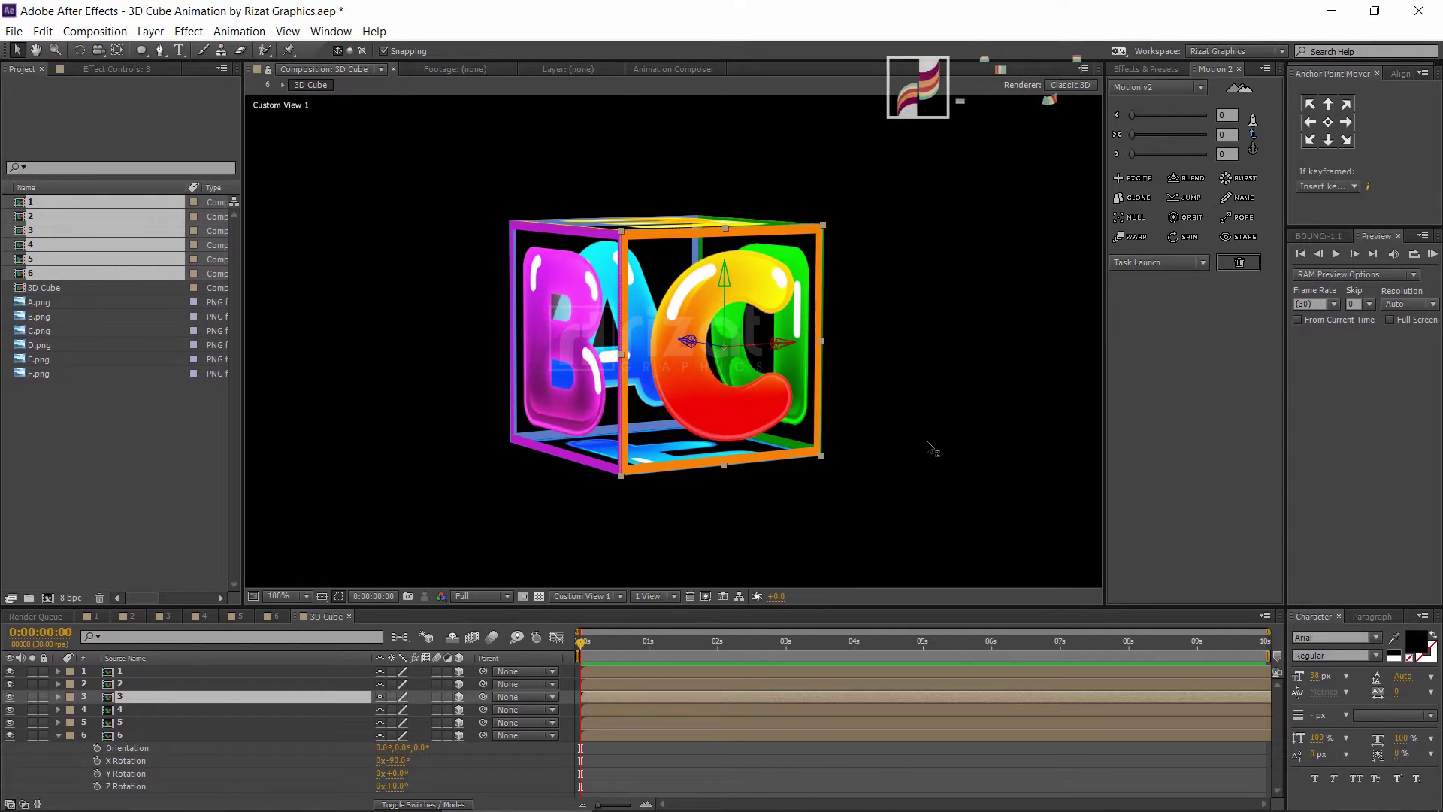
key(period)
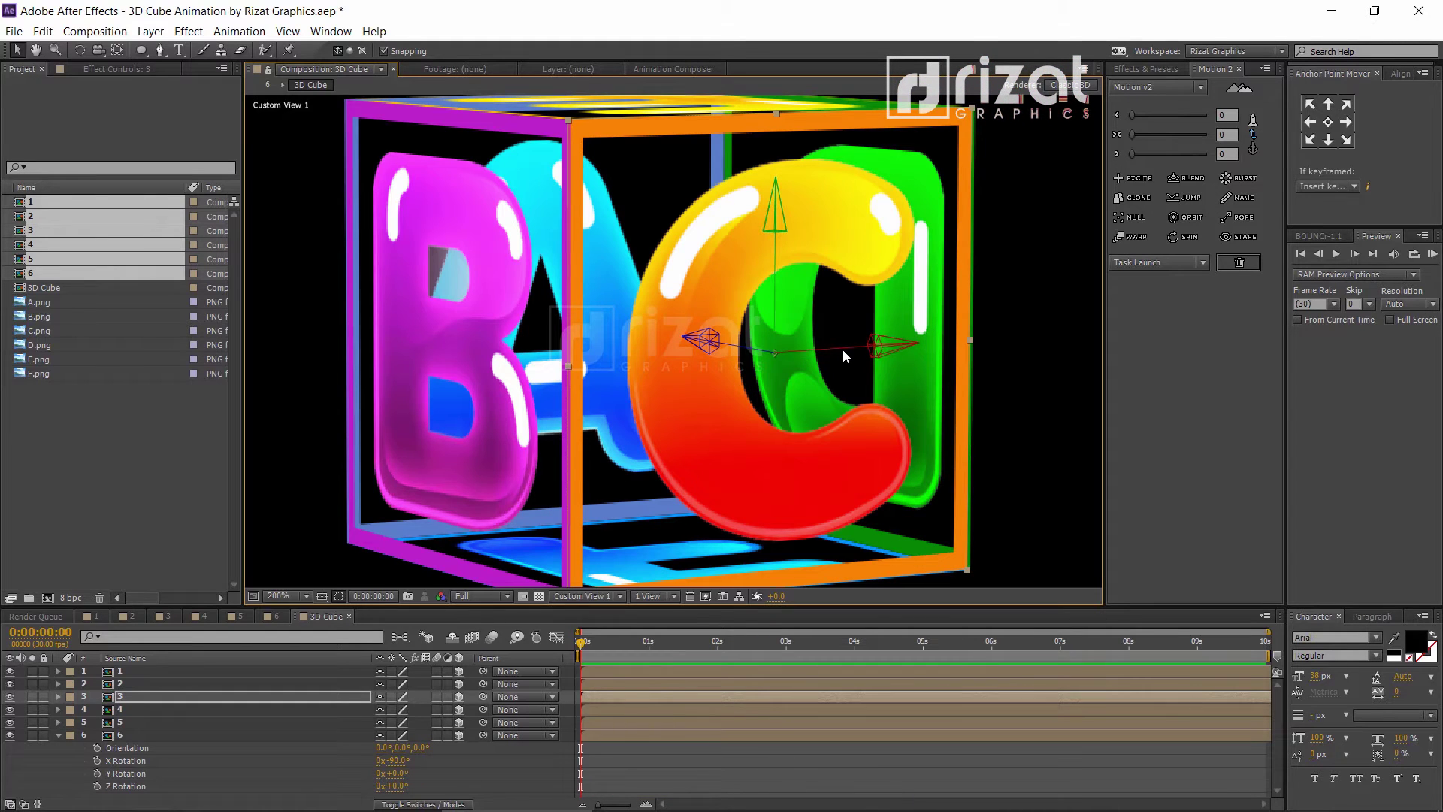
drag(705, 345, 725, 356)
Orbit round the finished cube and check C's Position (960, 540, 498.3), then zoom back out.
drag(544, 347, 614, 276)
key(c)
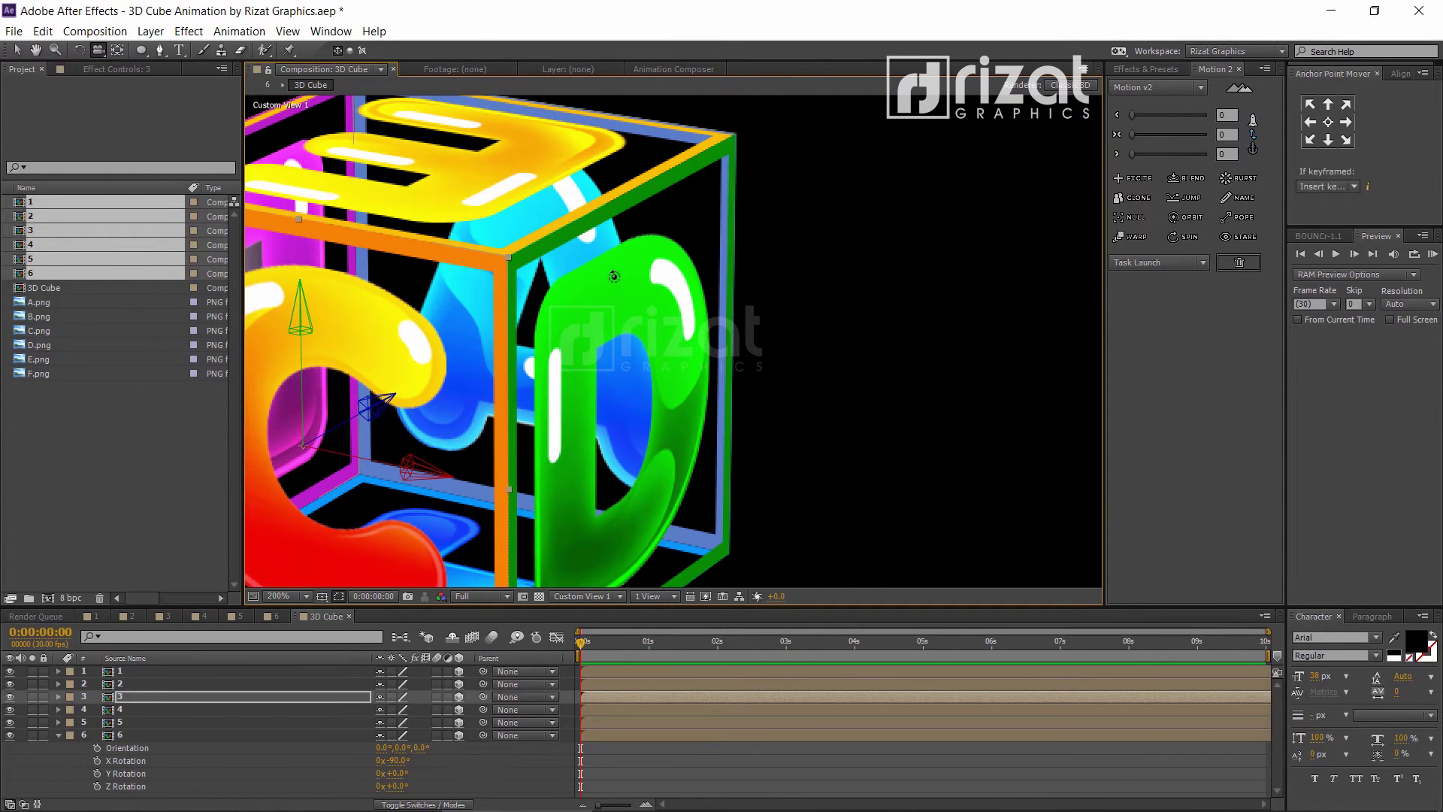
drag(565, 320, 784, 344)
key(p)
key(v)
key(c)
key(comma)
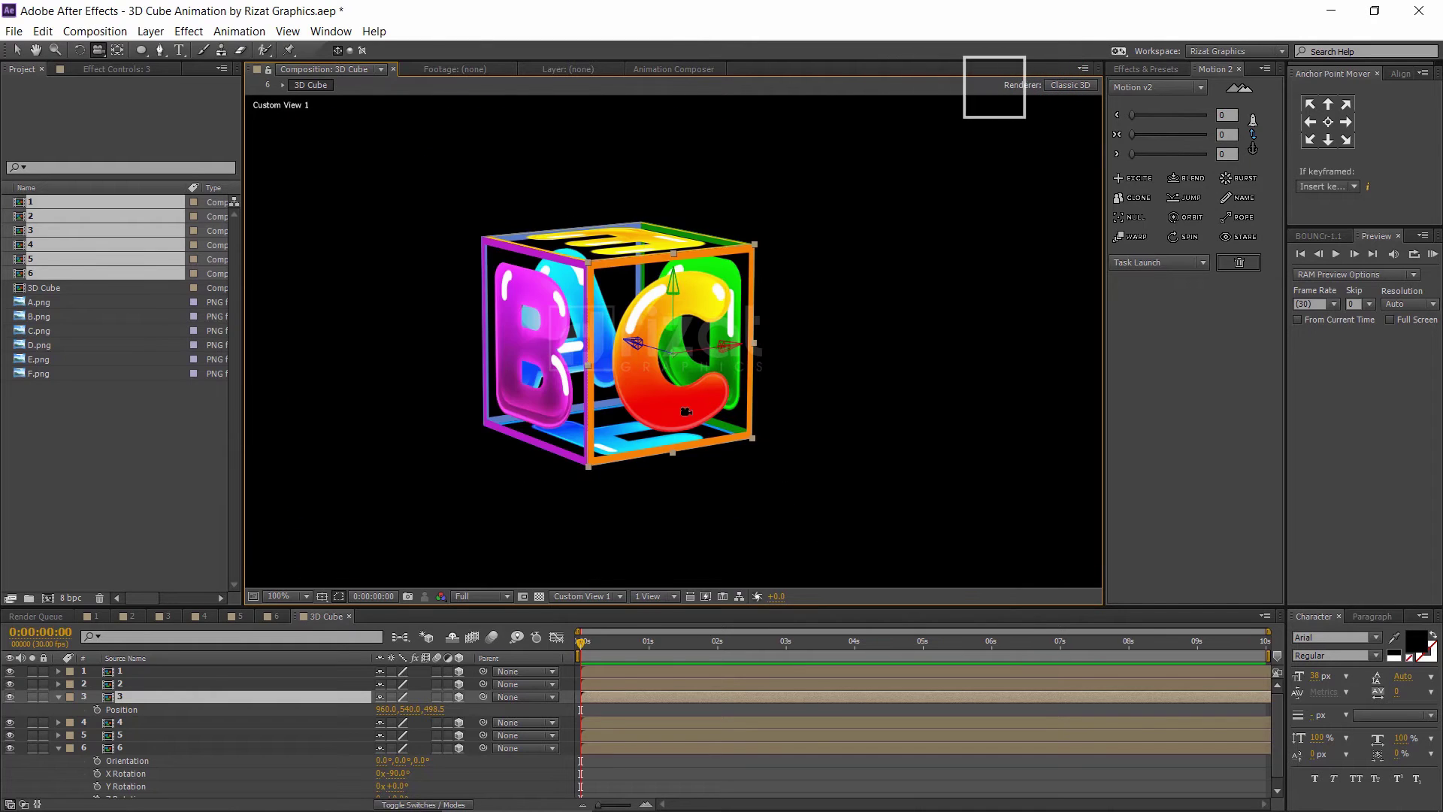
key(comma)
click(58, 696)
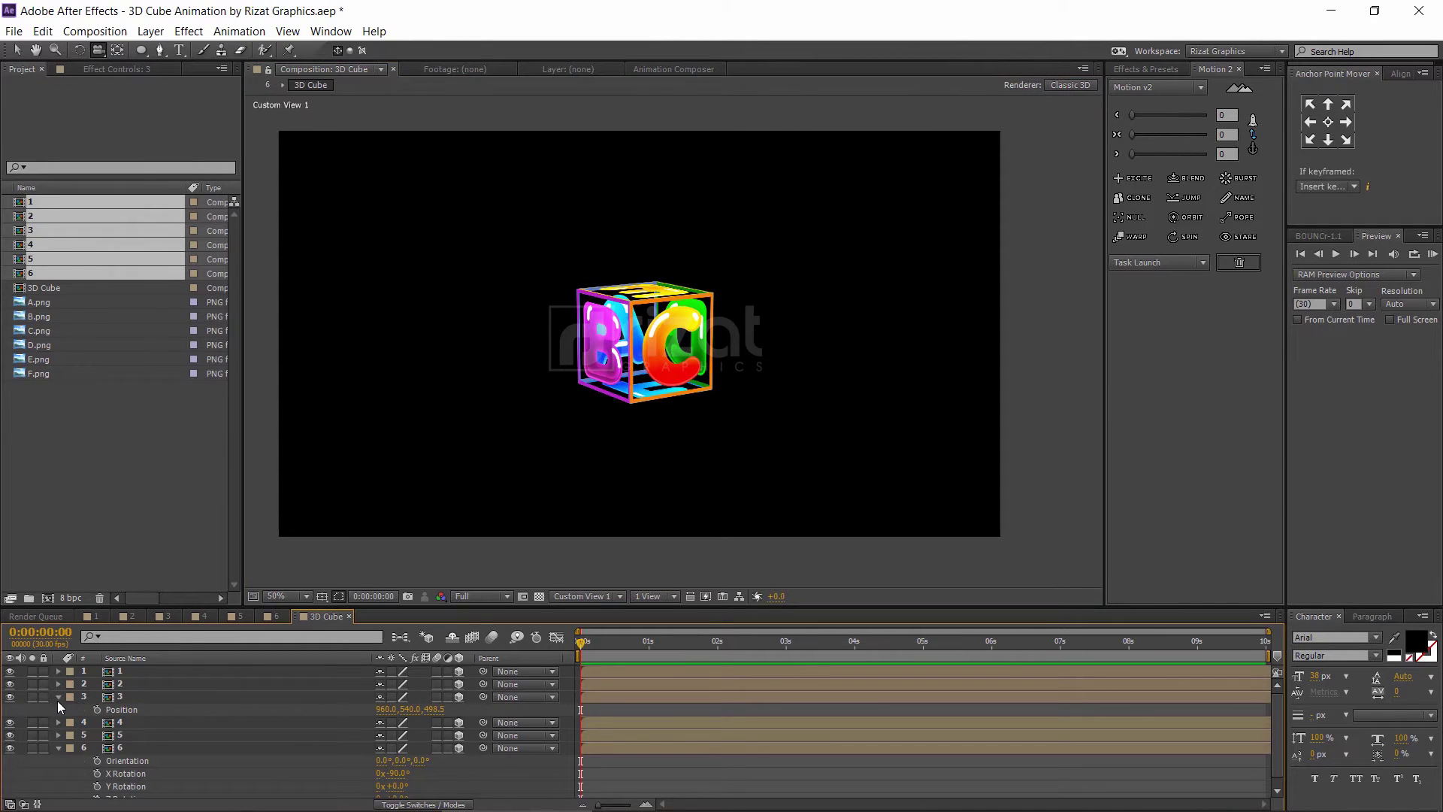
Select all six face layers, view through Active Camera, and pre-compose them as 3D Cube Main.
click(58, 735)
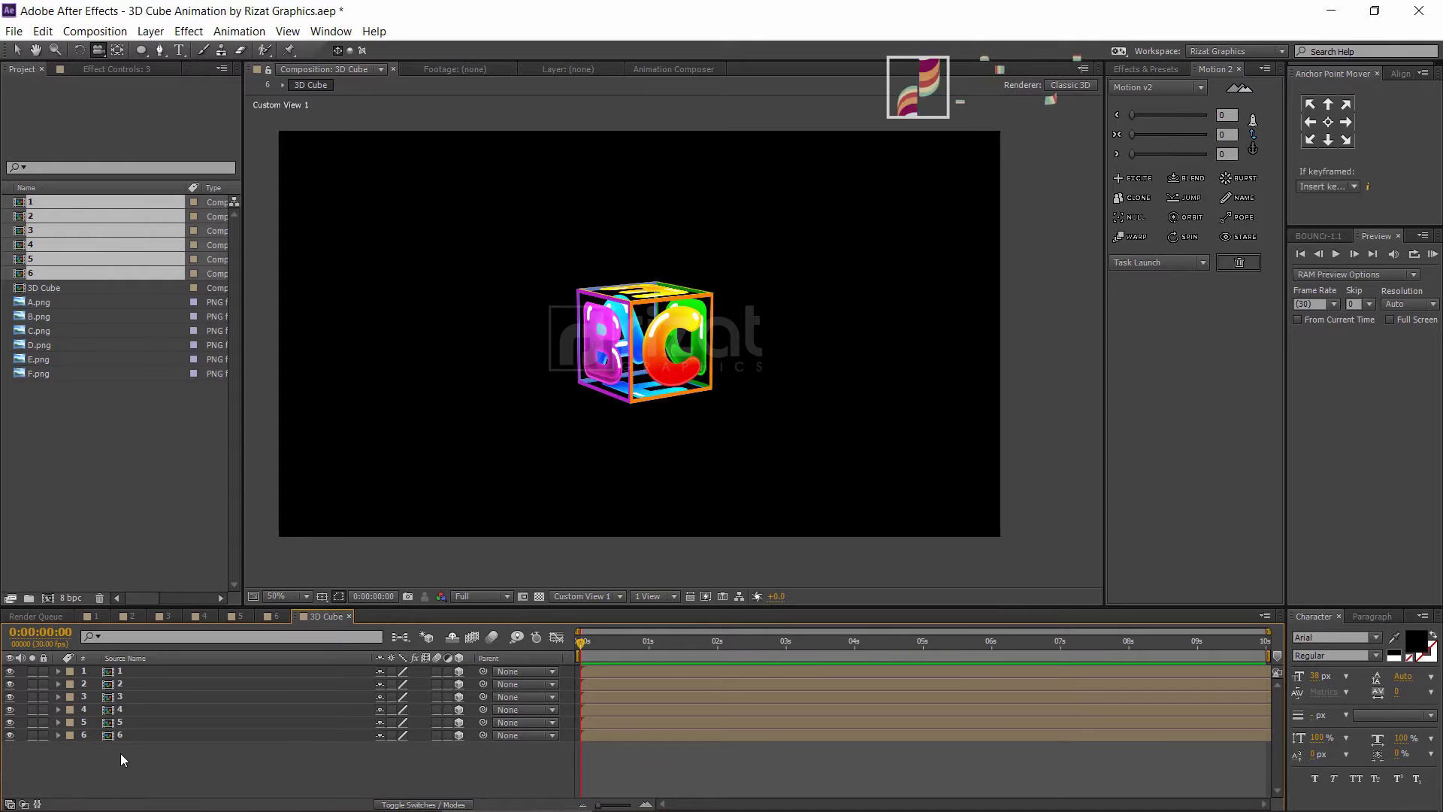
drag(162, 757, 169, 668)
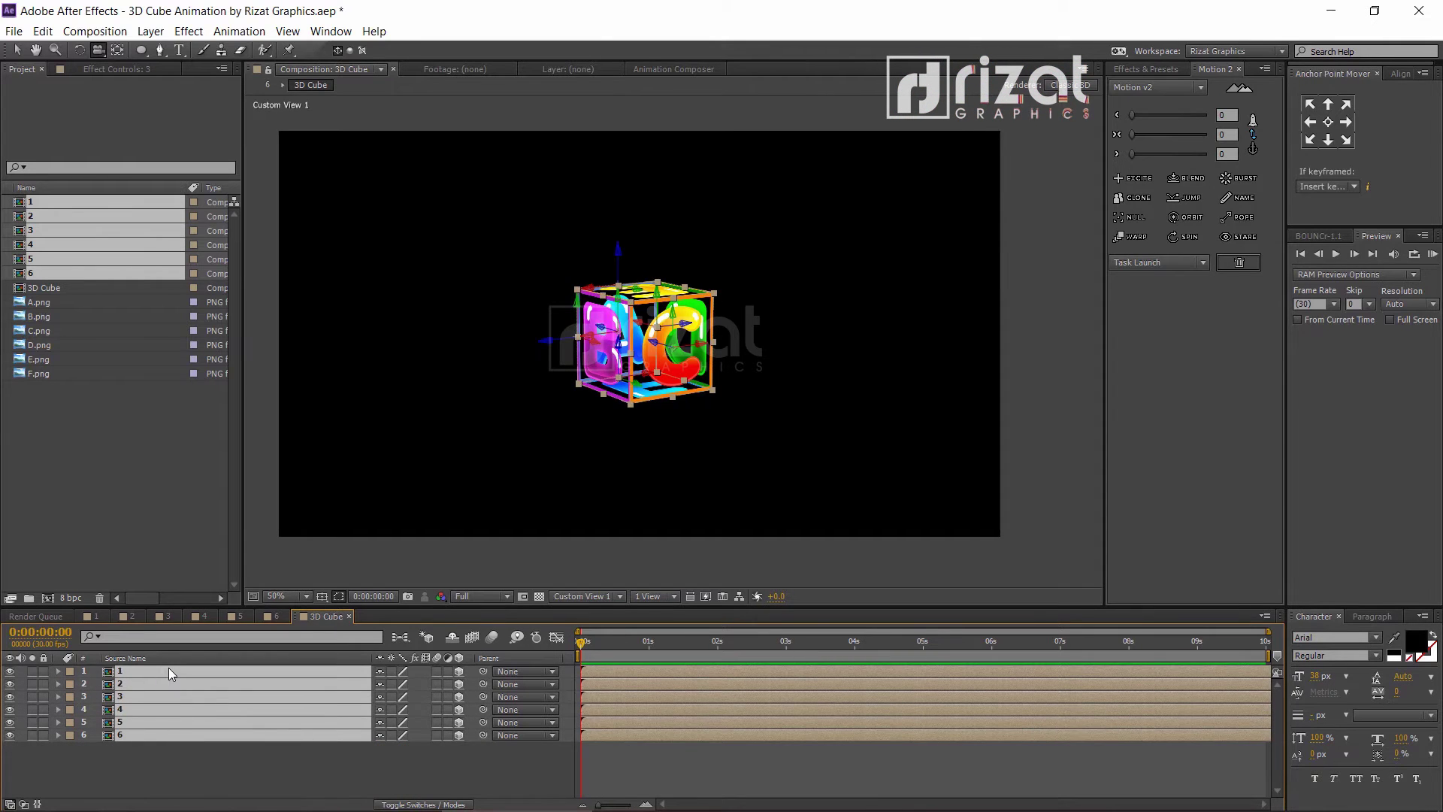
click(564, 596)
click(586, 612)
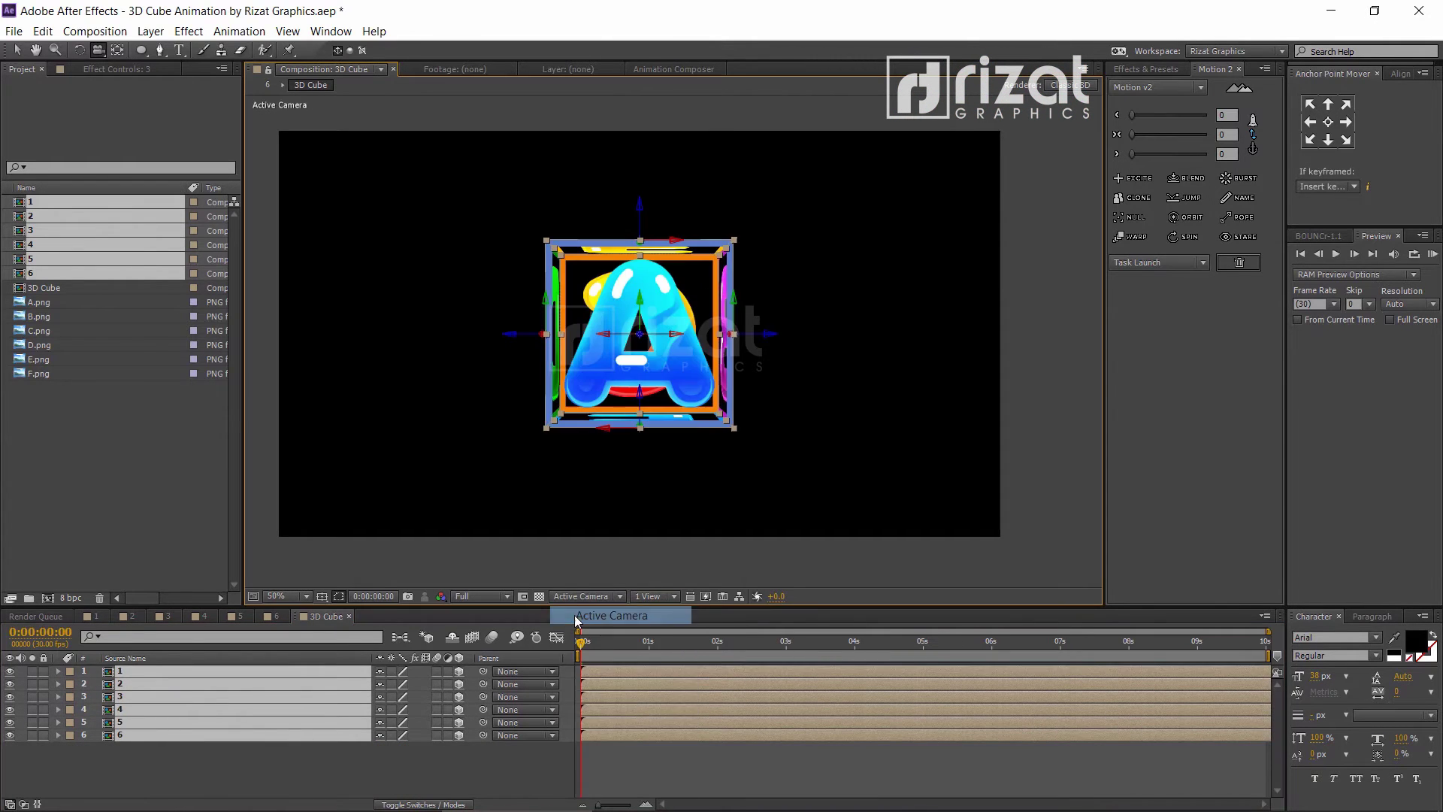
right_click(245, 724)
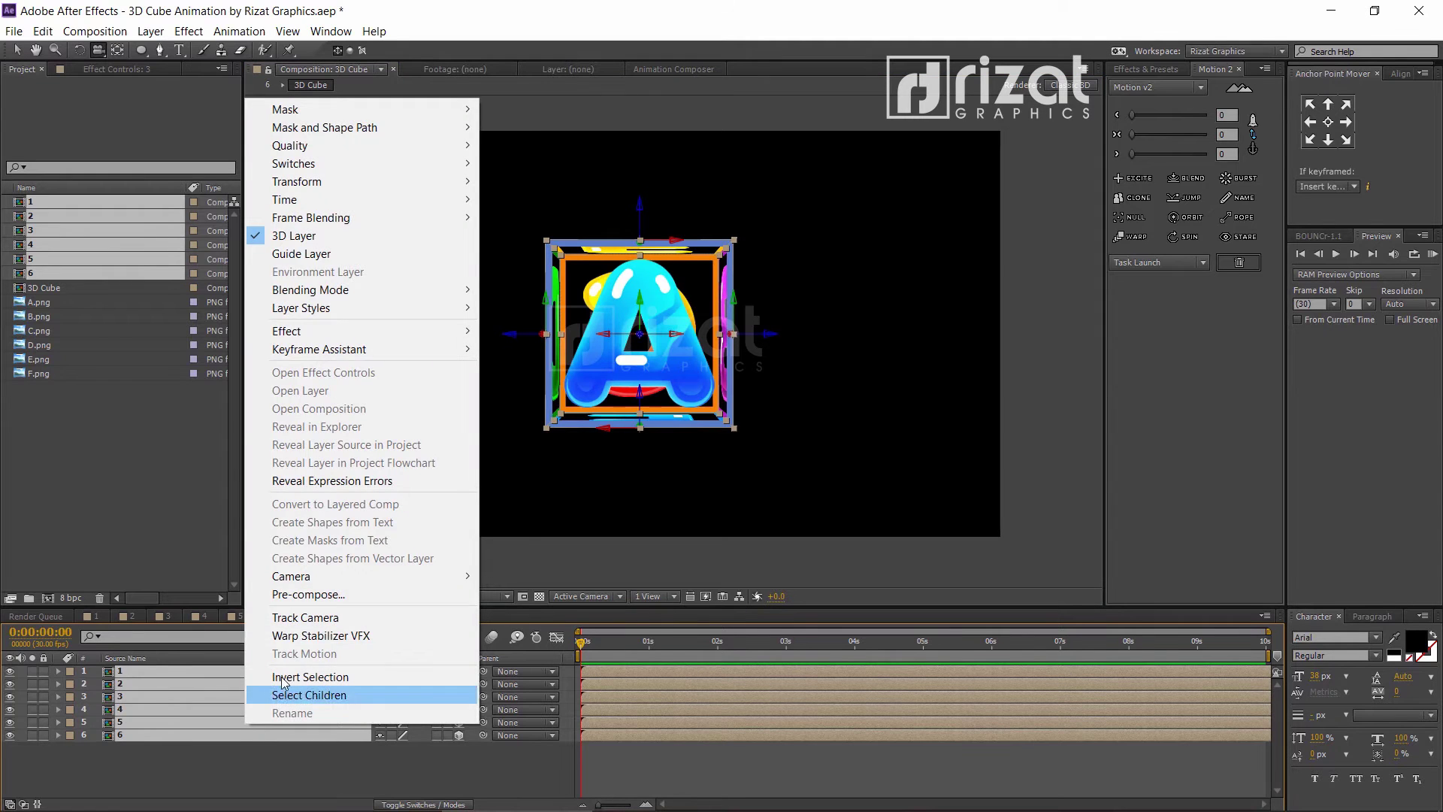
click(296, 595)
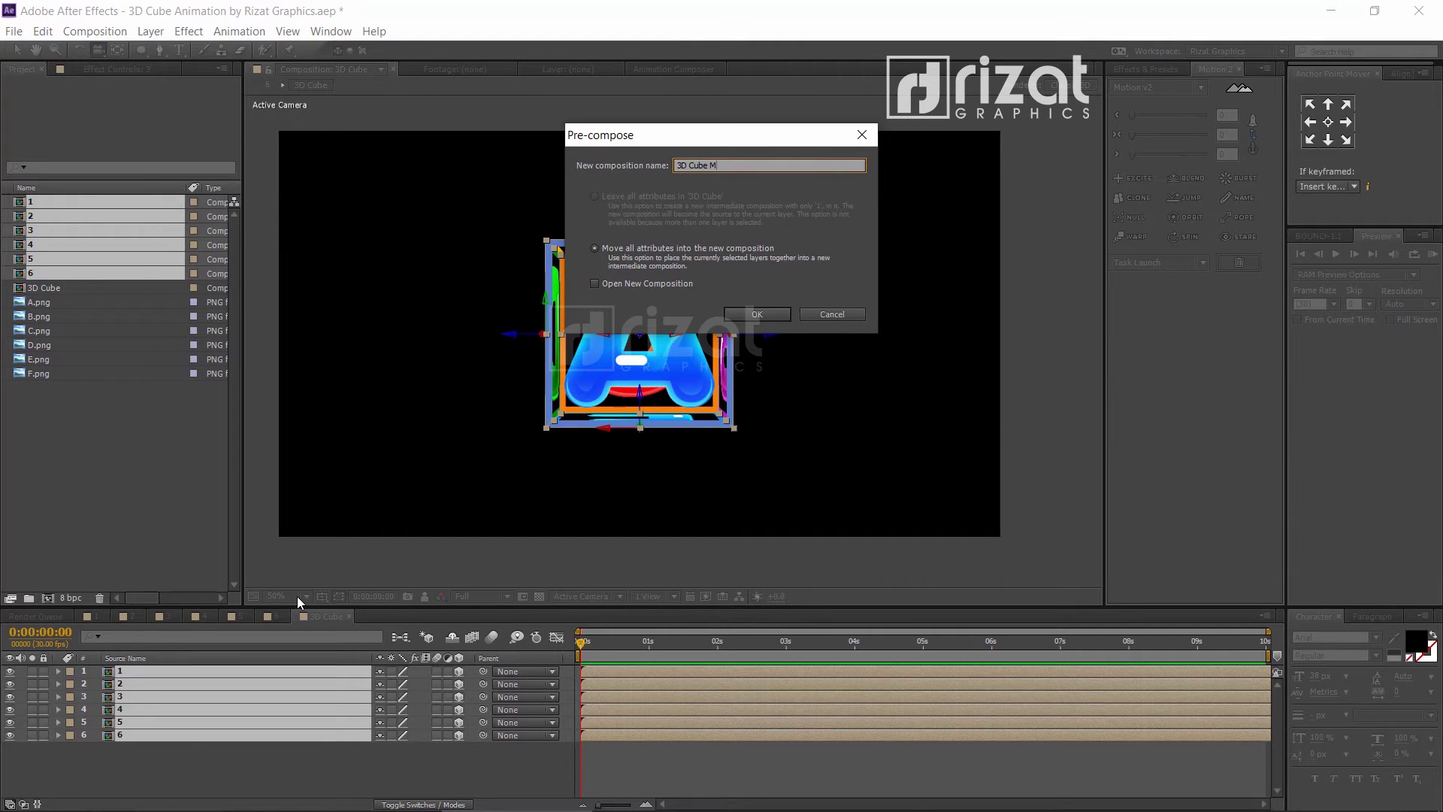
key(Return)
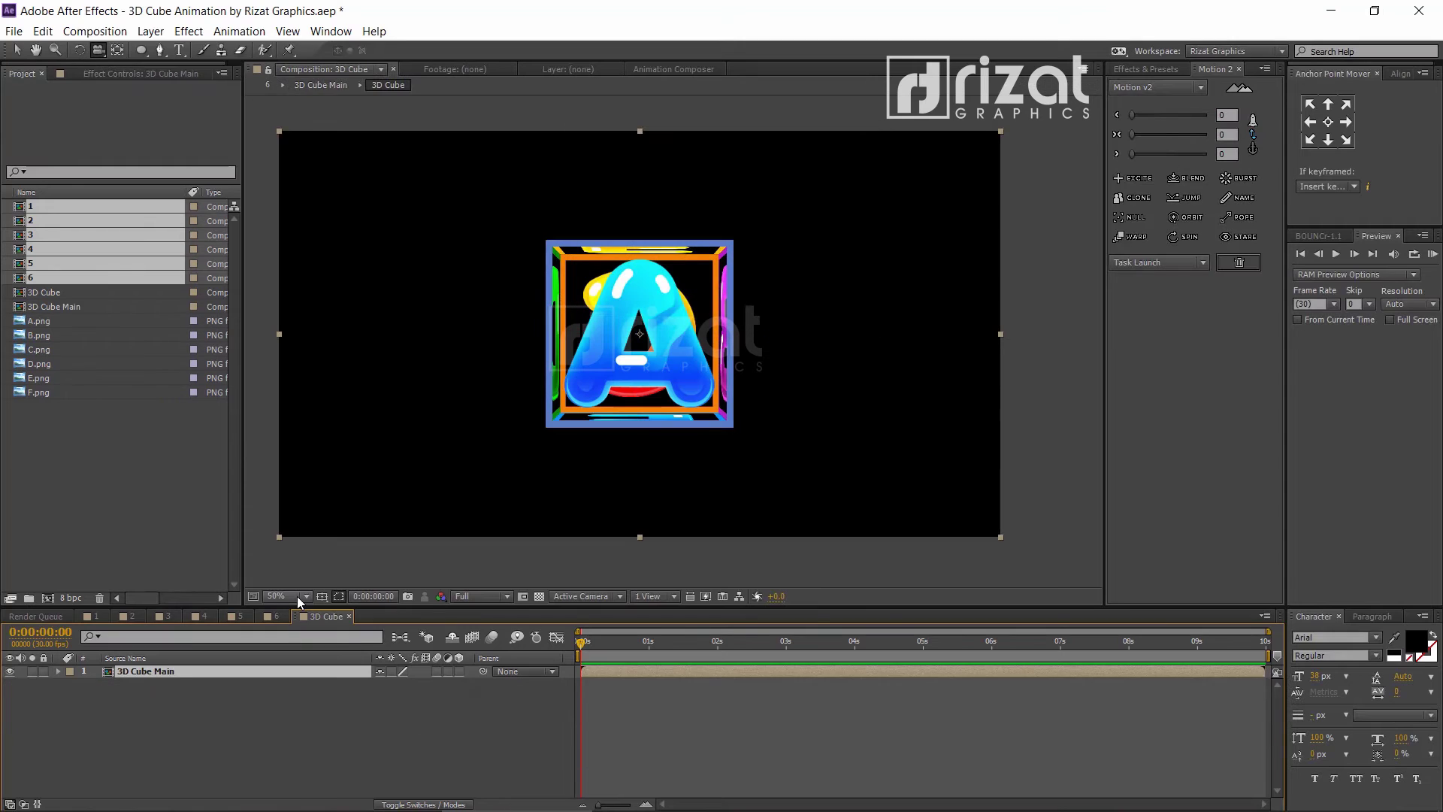
Enable Collapse Transformations on 3D Cube Main and add a default 35mm Camera 1 layer.
click(332, 720)
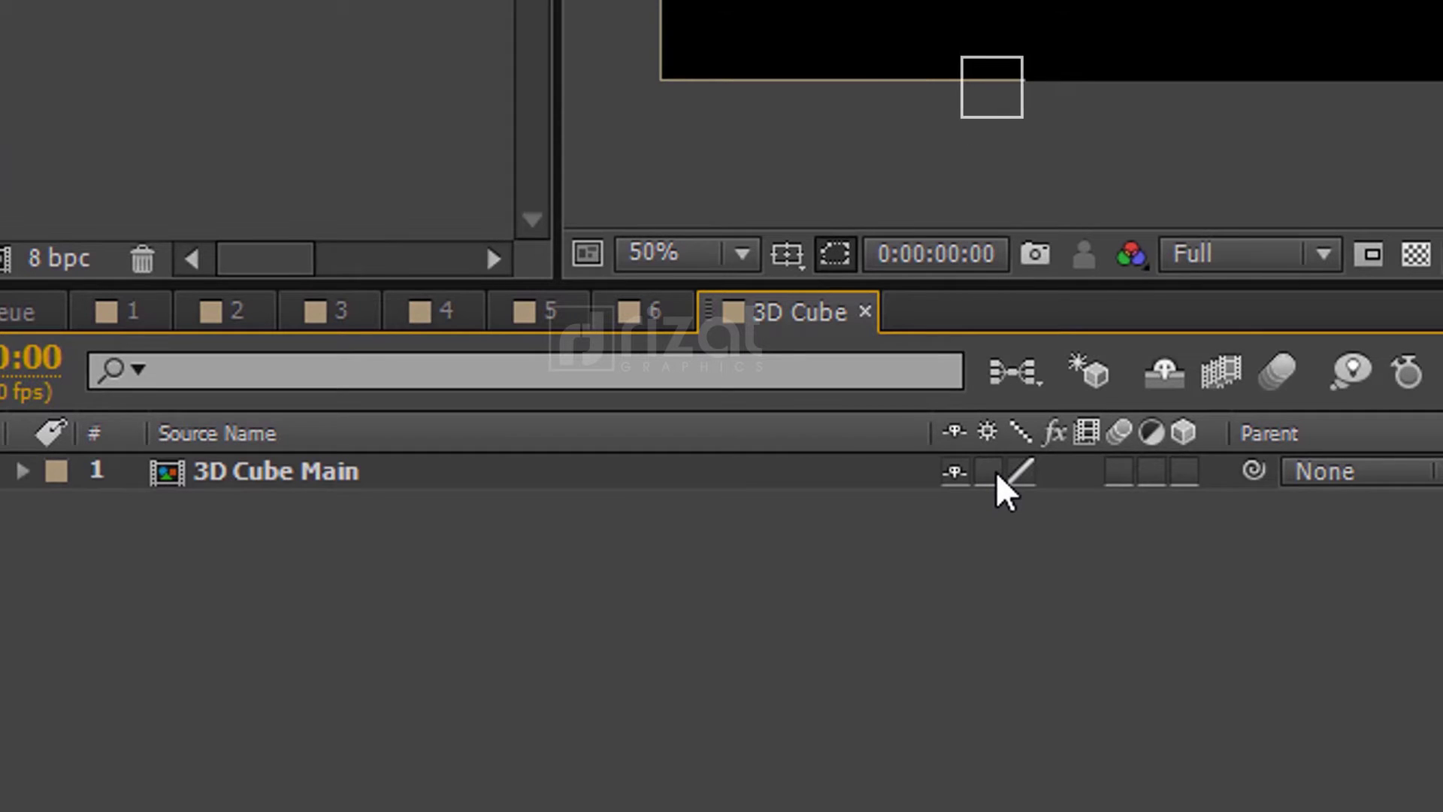
click(989, 474)
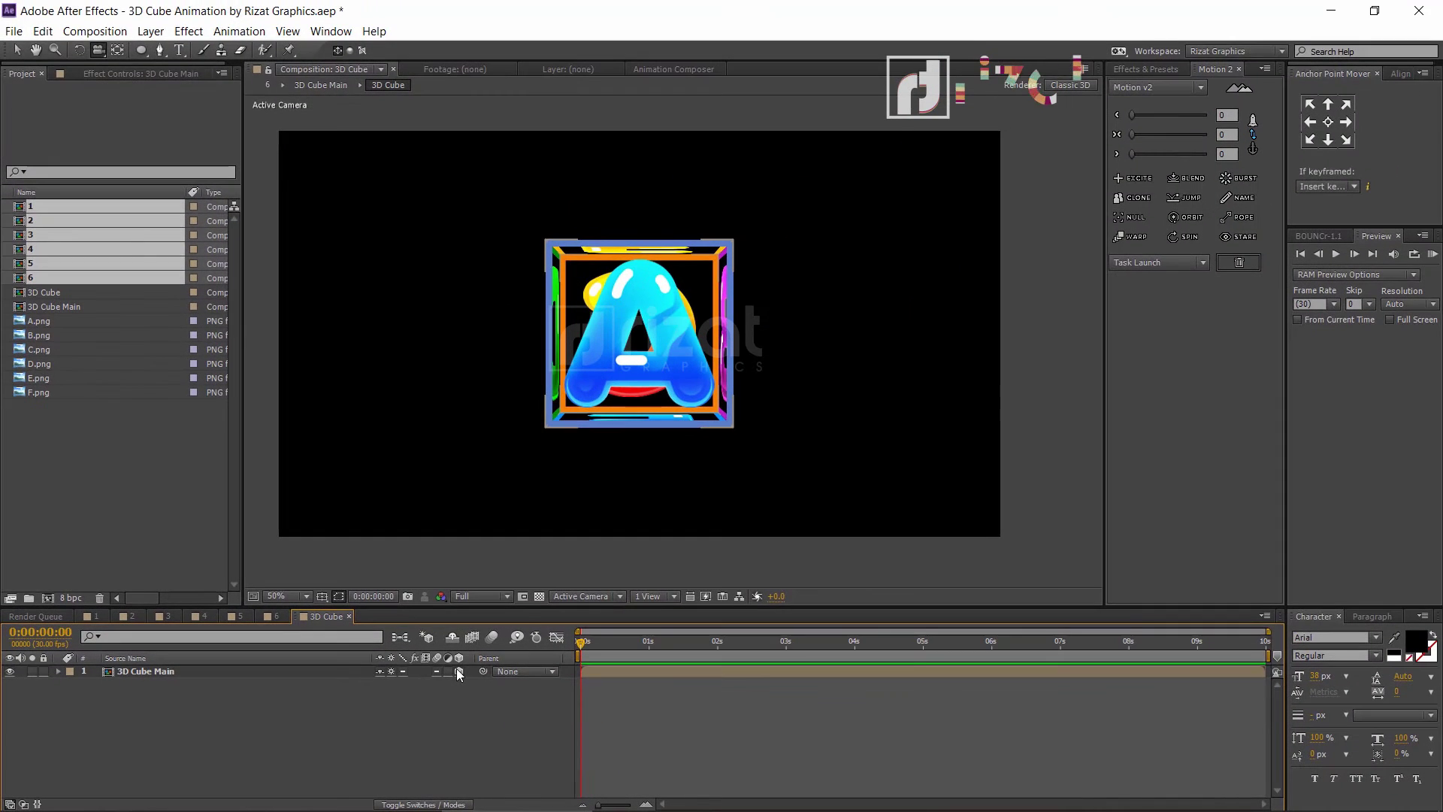
right_click(309, 739)
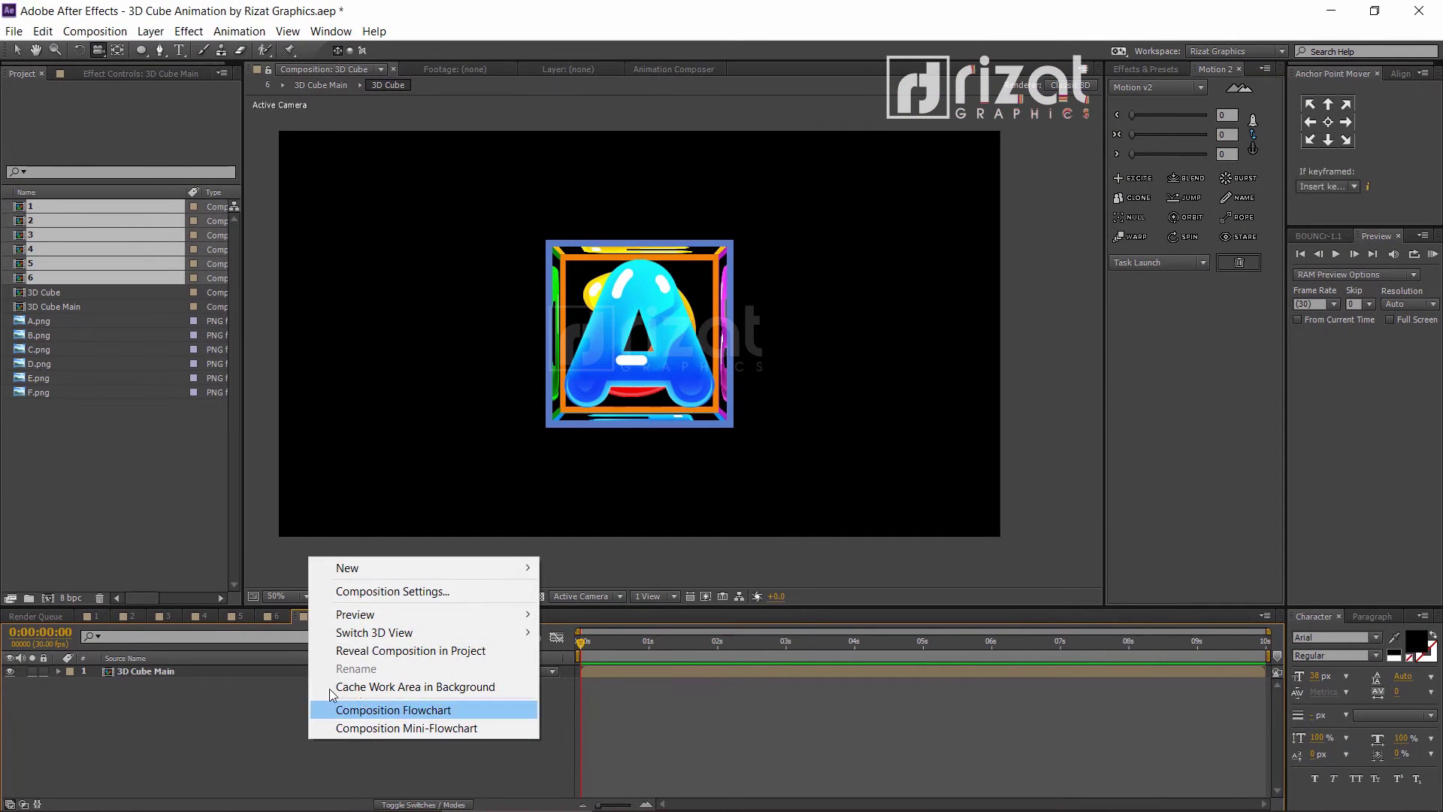
mouse_move(500, 567)
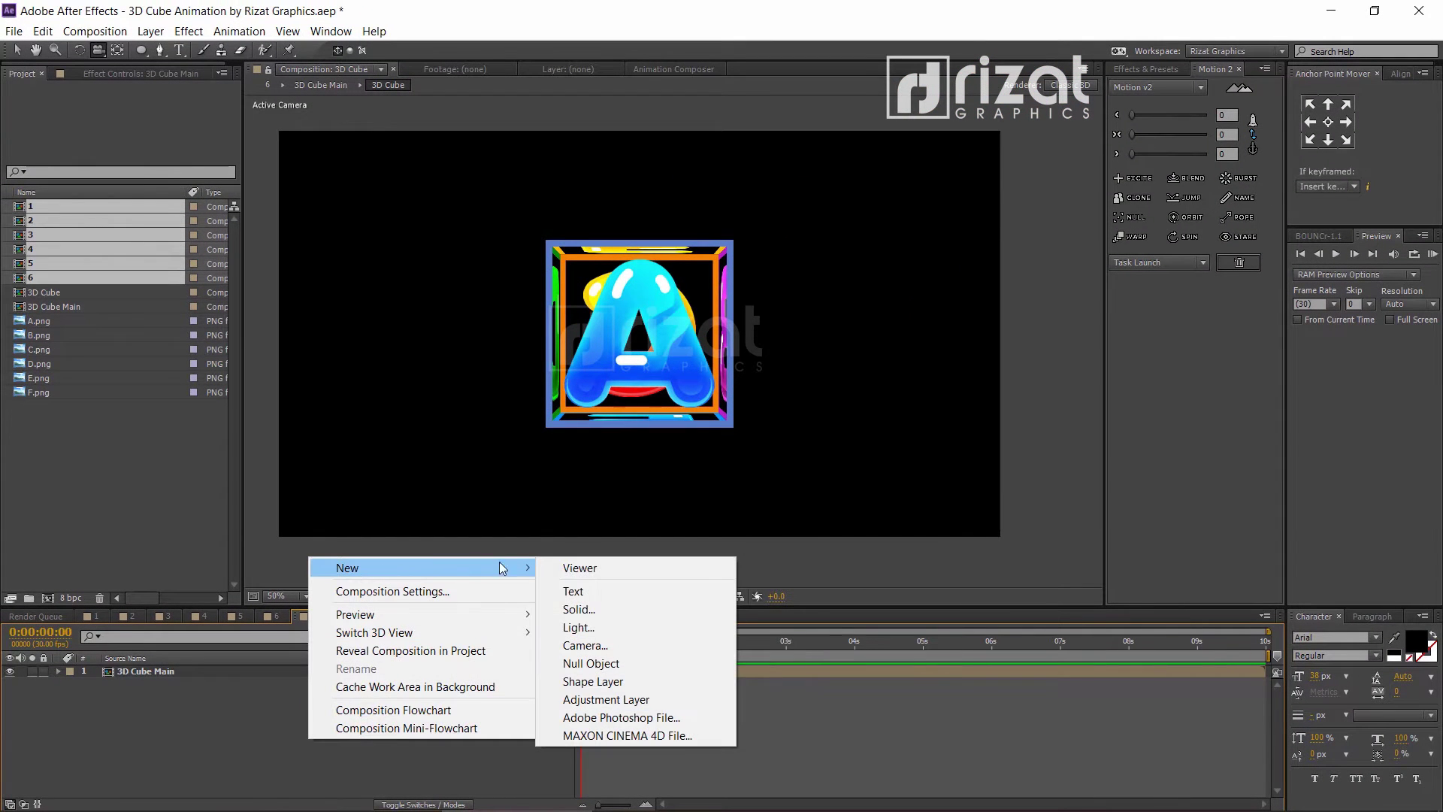
click(583, 646)
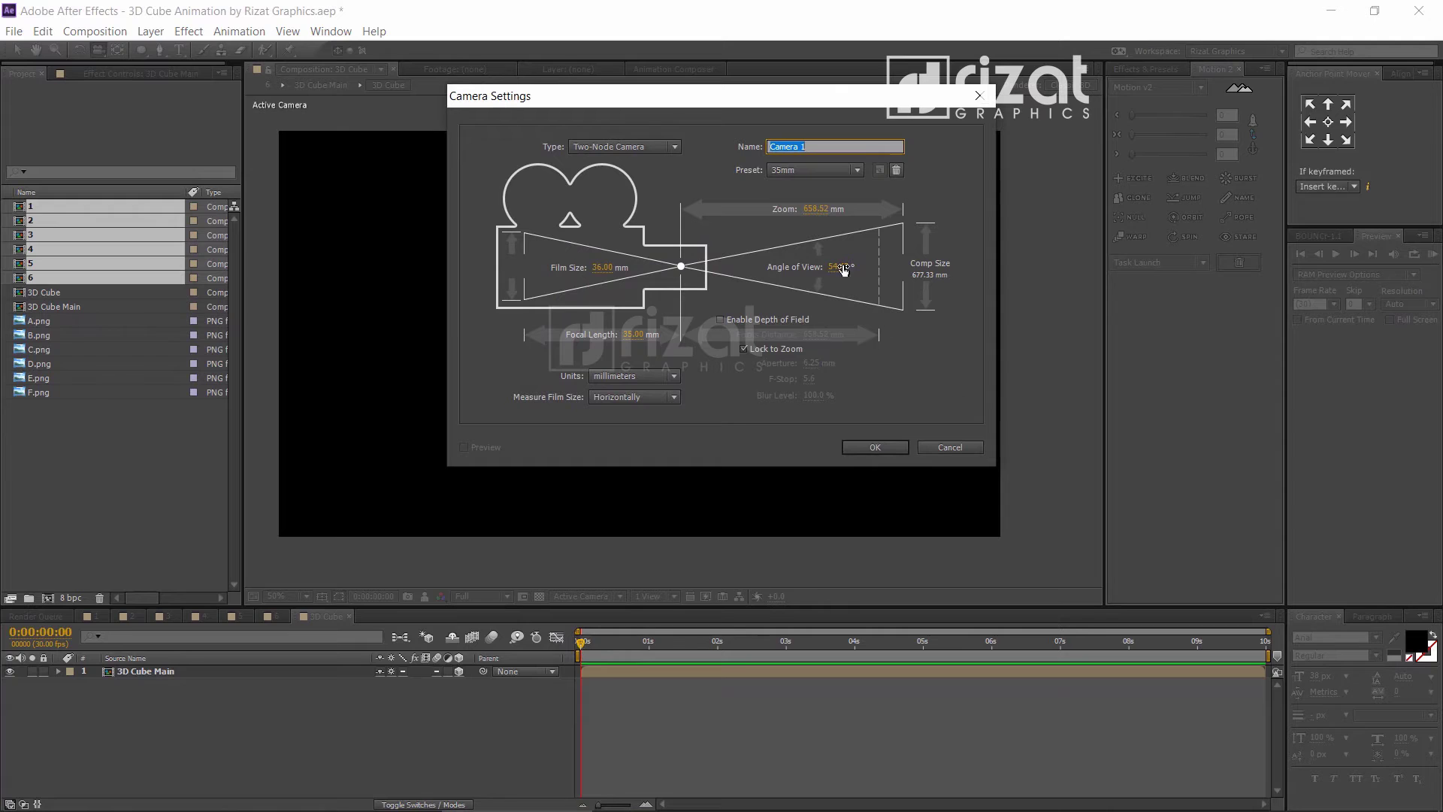
click(870, 447)
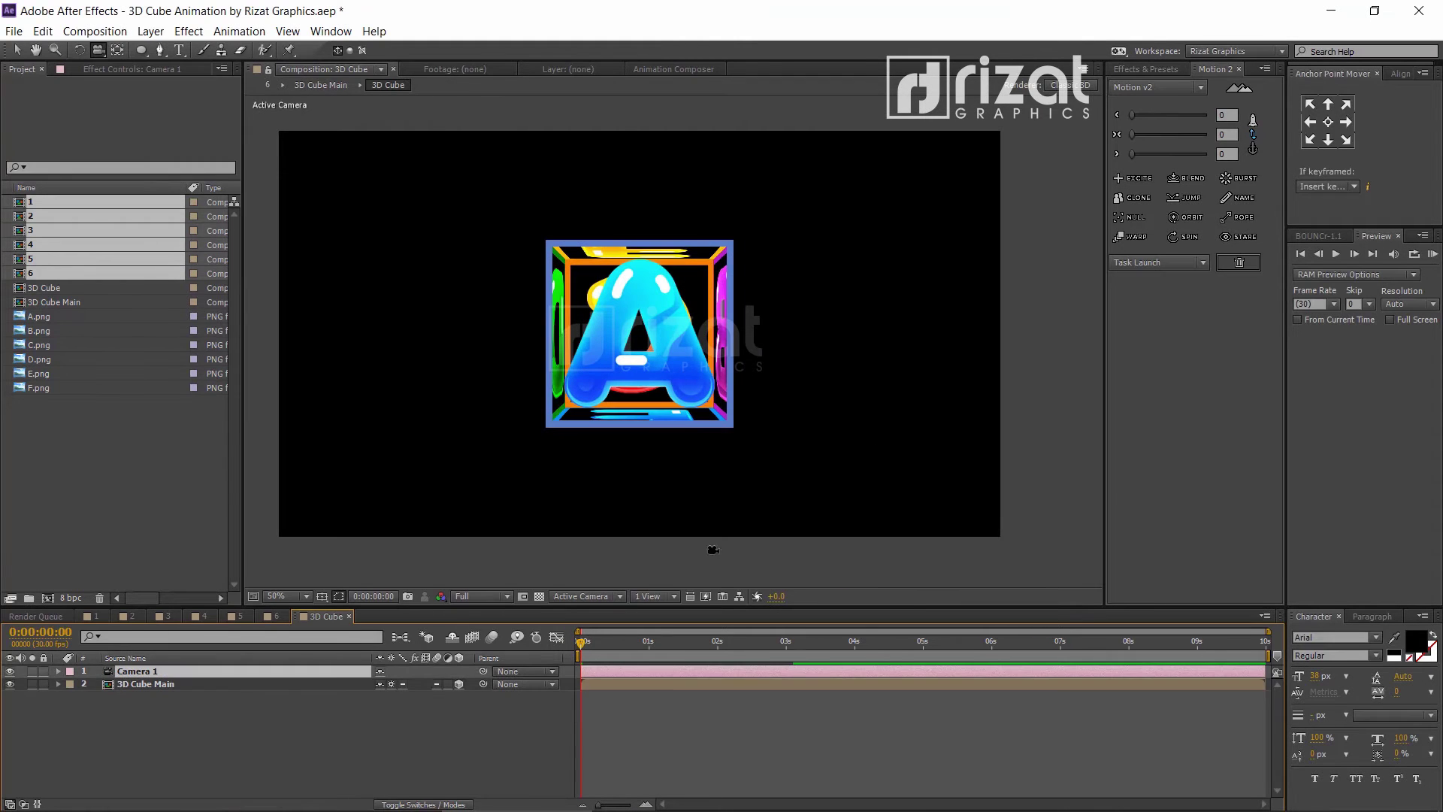
Add a Null Object, Null 1, to the 3D Cube comp.
right_click(387, 743)
mouse_move(442, 573)
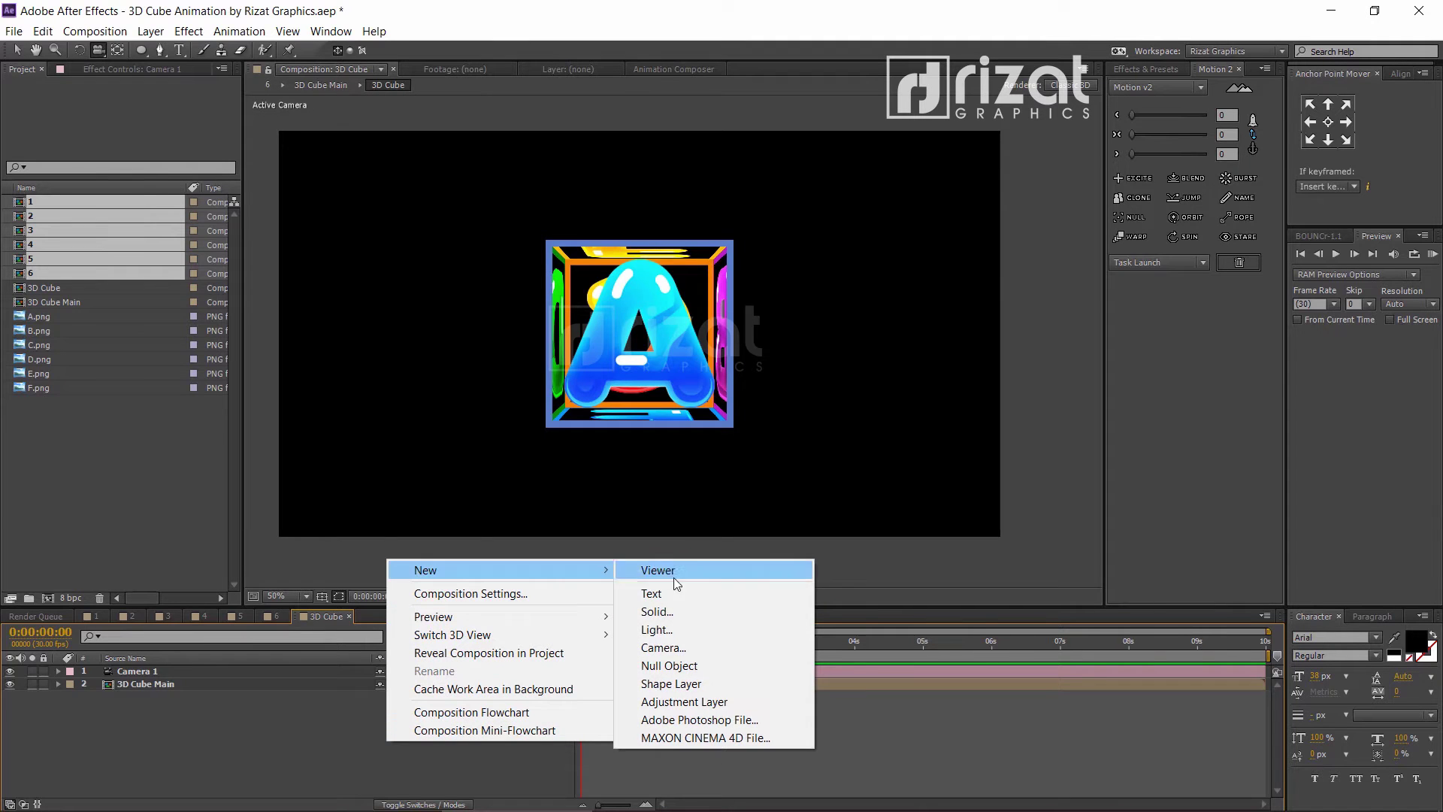
click(672, 666)
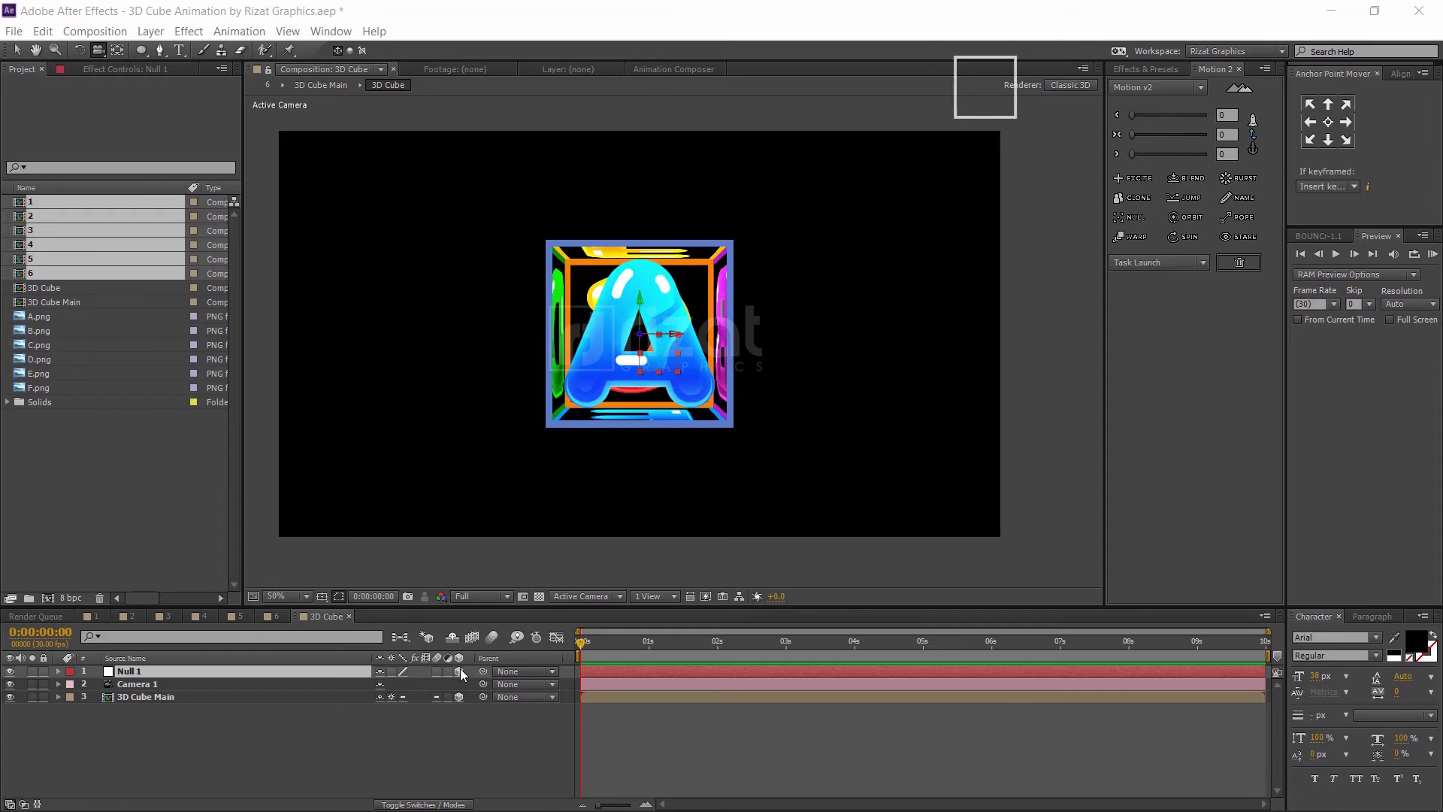
Test a Y Rotation on Null 1 and undo it.
click(457, 728)
click(248, 673)
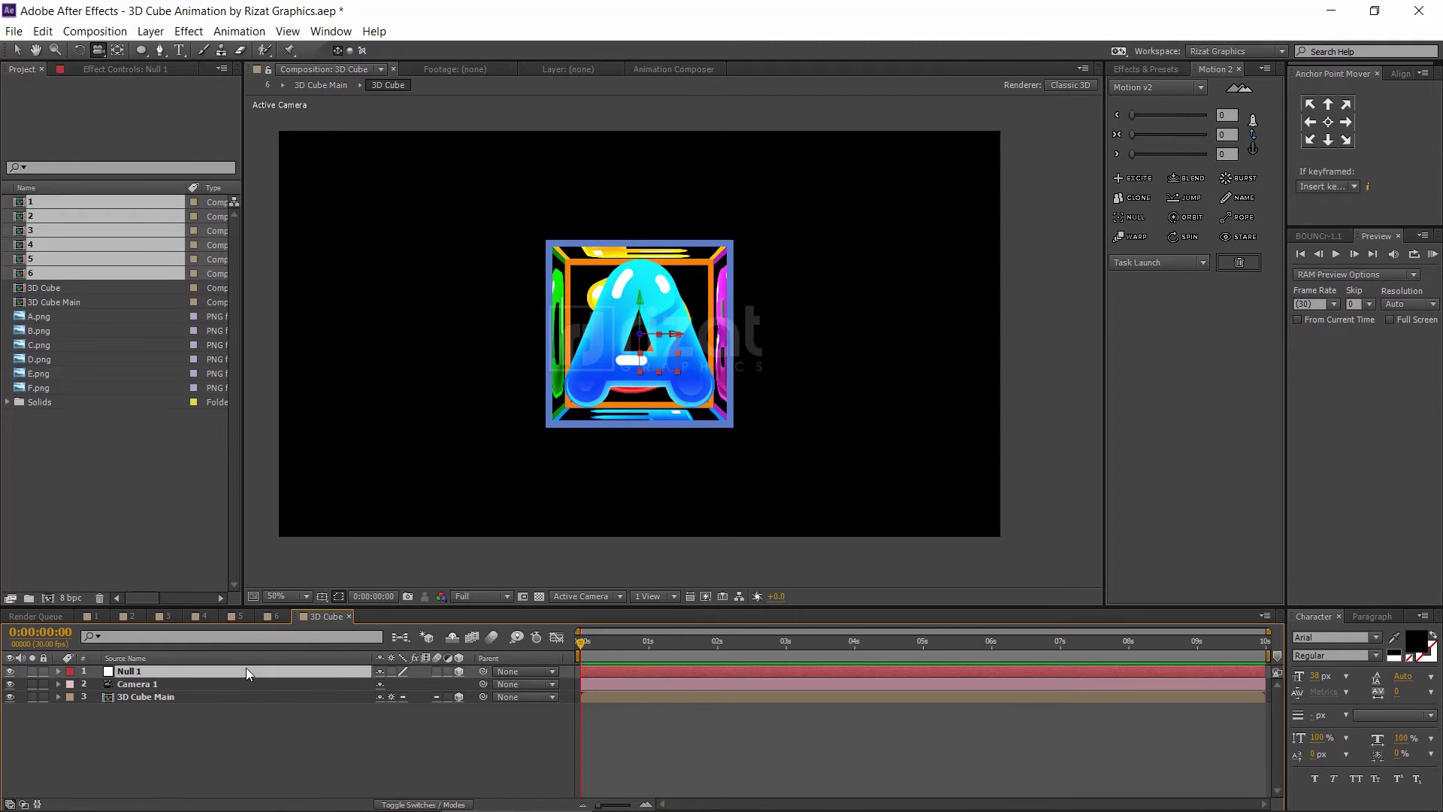
key(r)
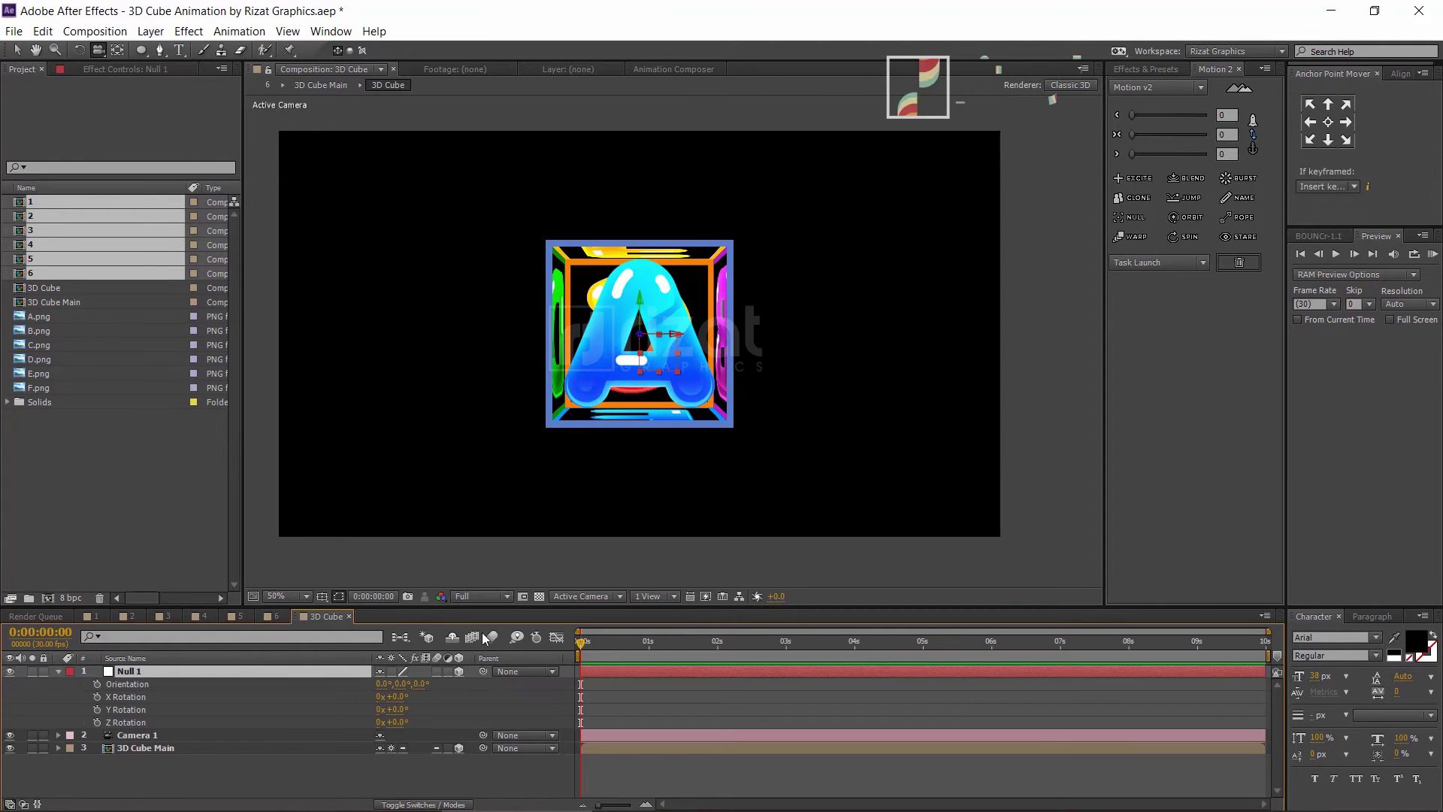
drag(396, 710, 437, 704)
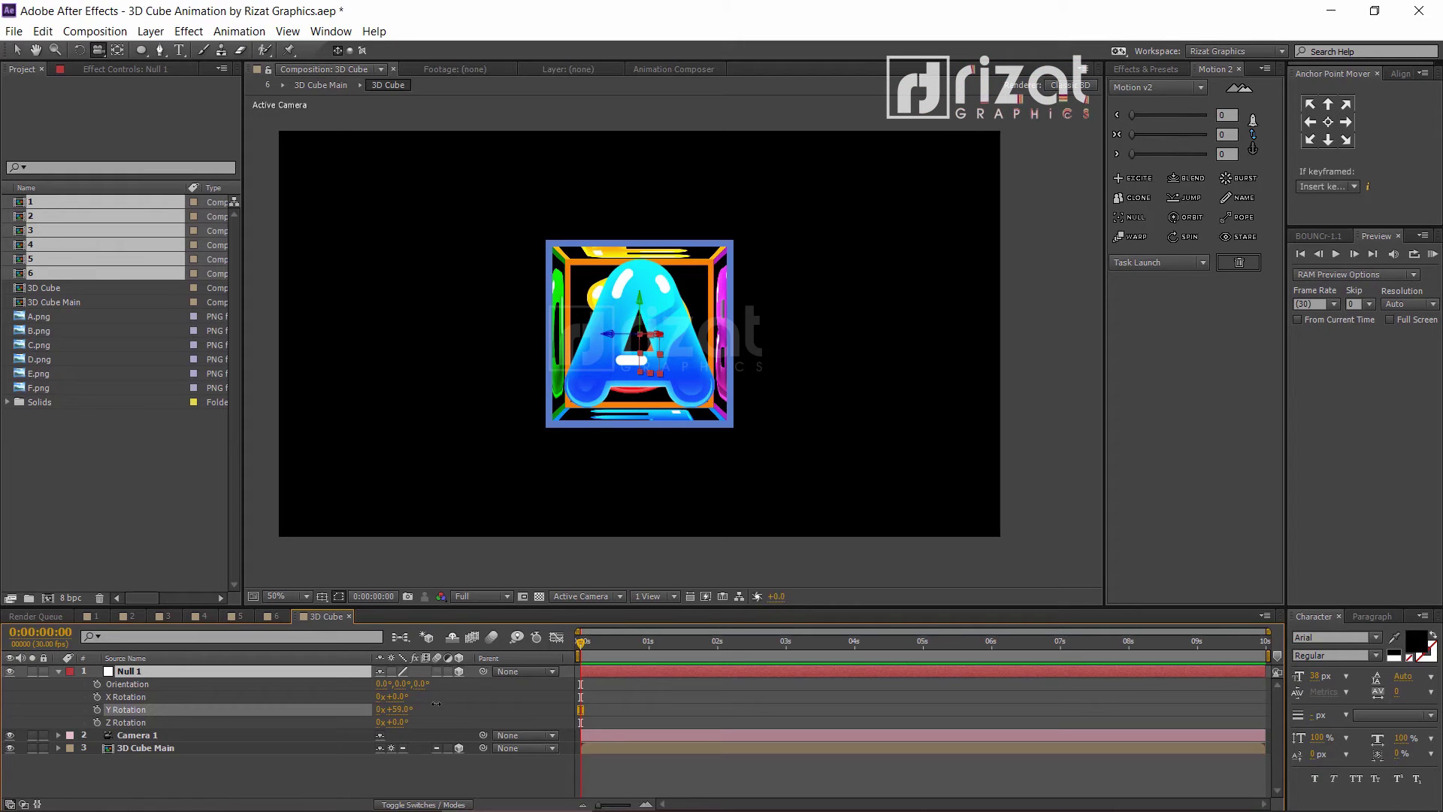
key(ctrl+z)
Enlarge the timeline panel and test Y spins on 3D Cube Main and Null 1, undoing both.
click(475, 708)
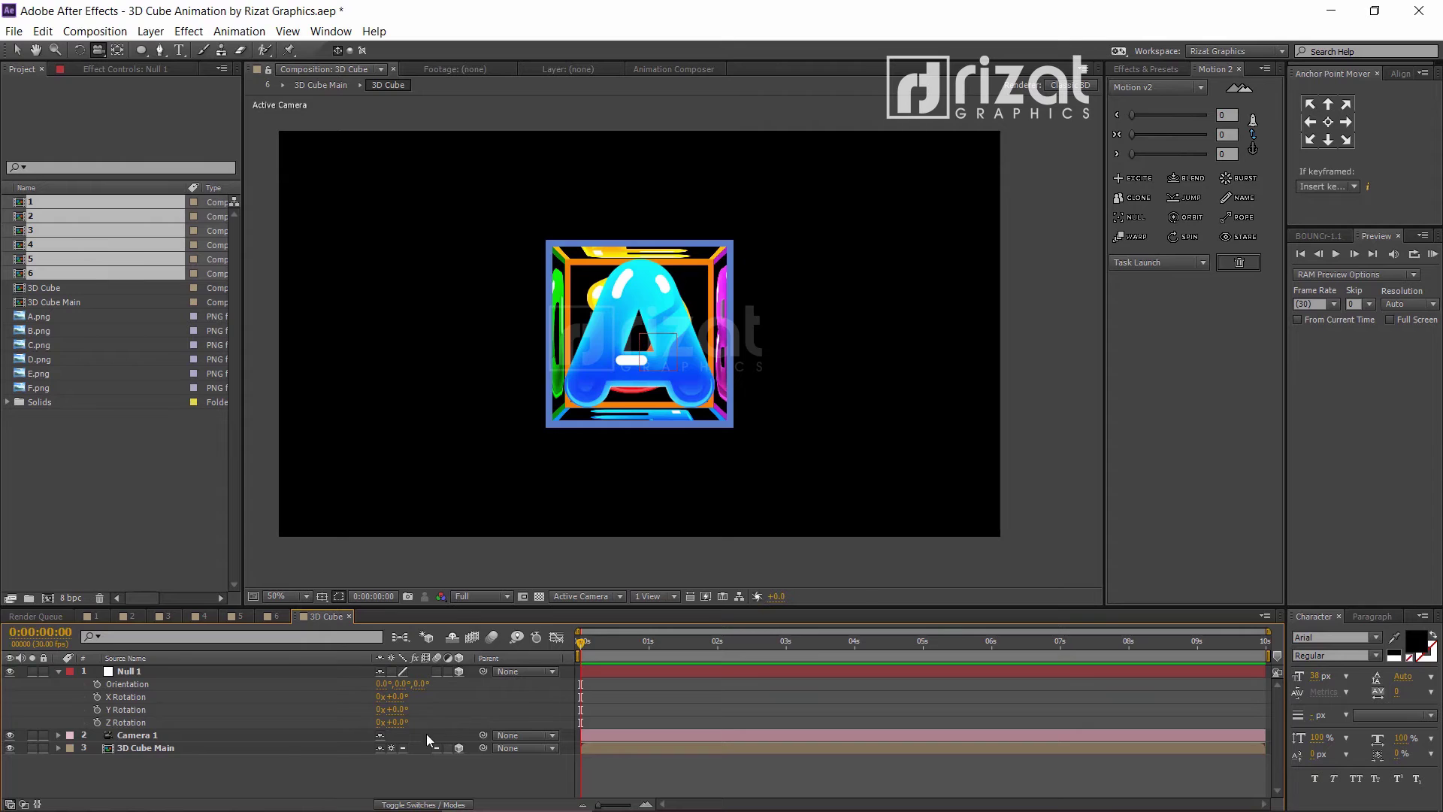
click(282, 750)
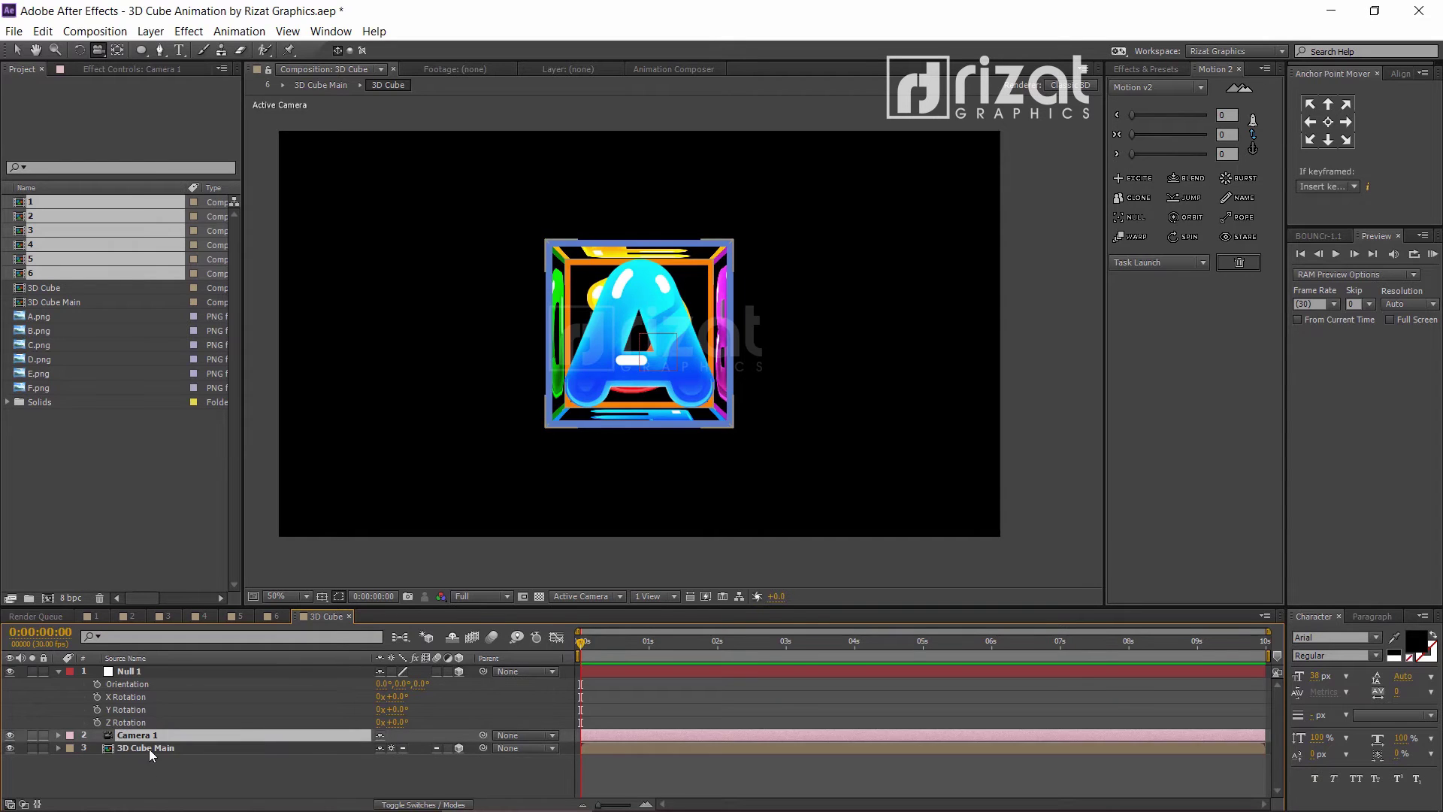
key(r)
drag(402, 605, 402, 552)
drag(393, 734, 478, 733)
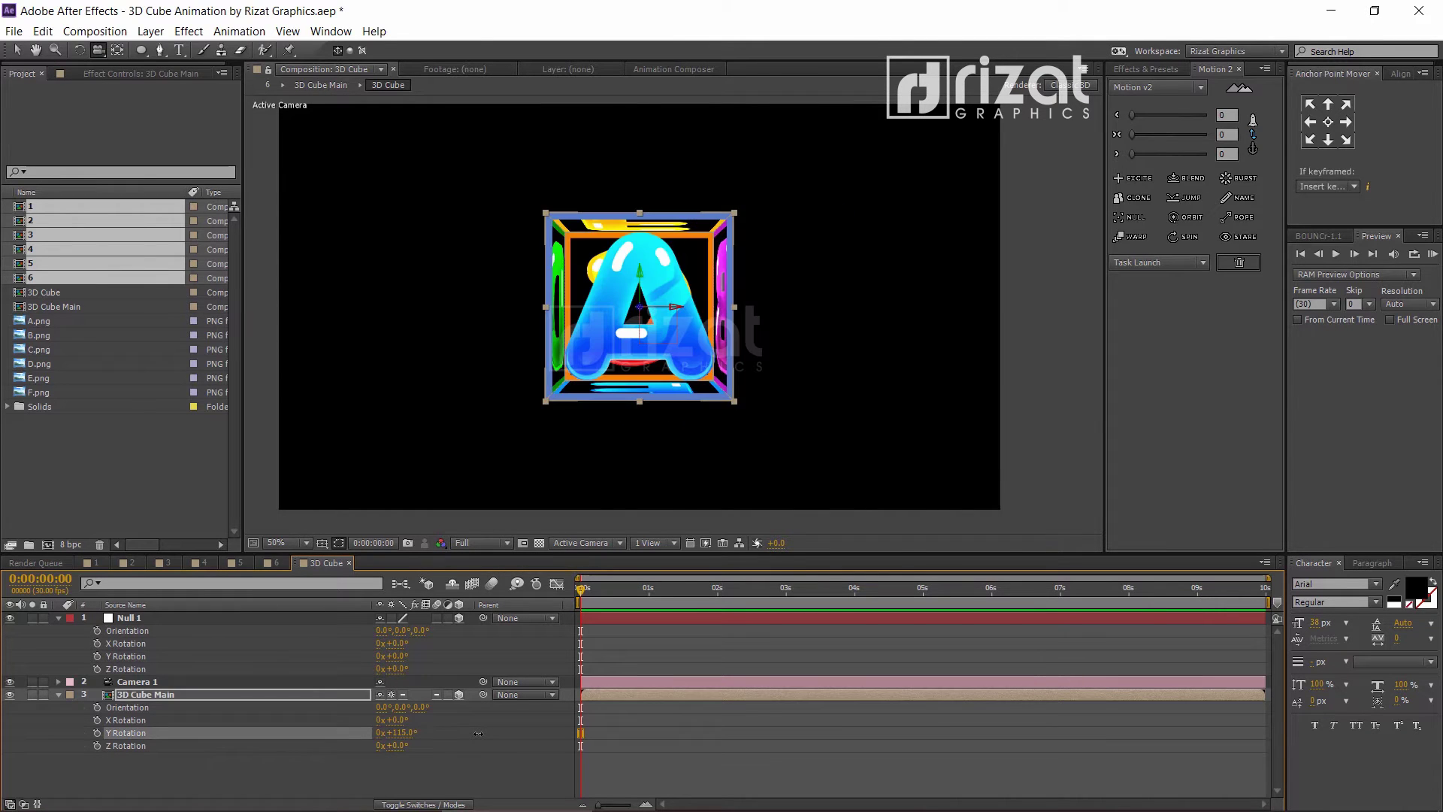
key(ctrl+z)
drag(400, 659, 414, 654)
key(ctrl+z)
Collapse the rotation properties of 3D Cube Main and Null 1.
click(406, 691)
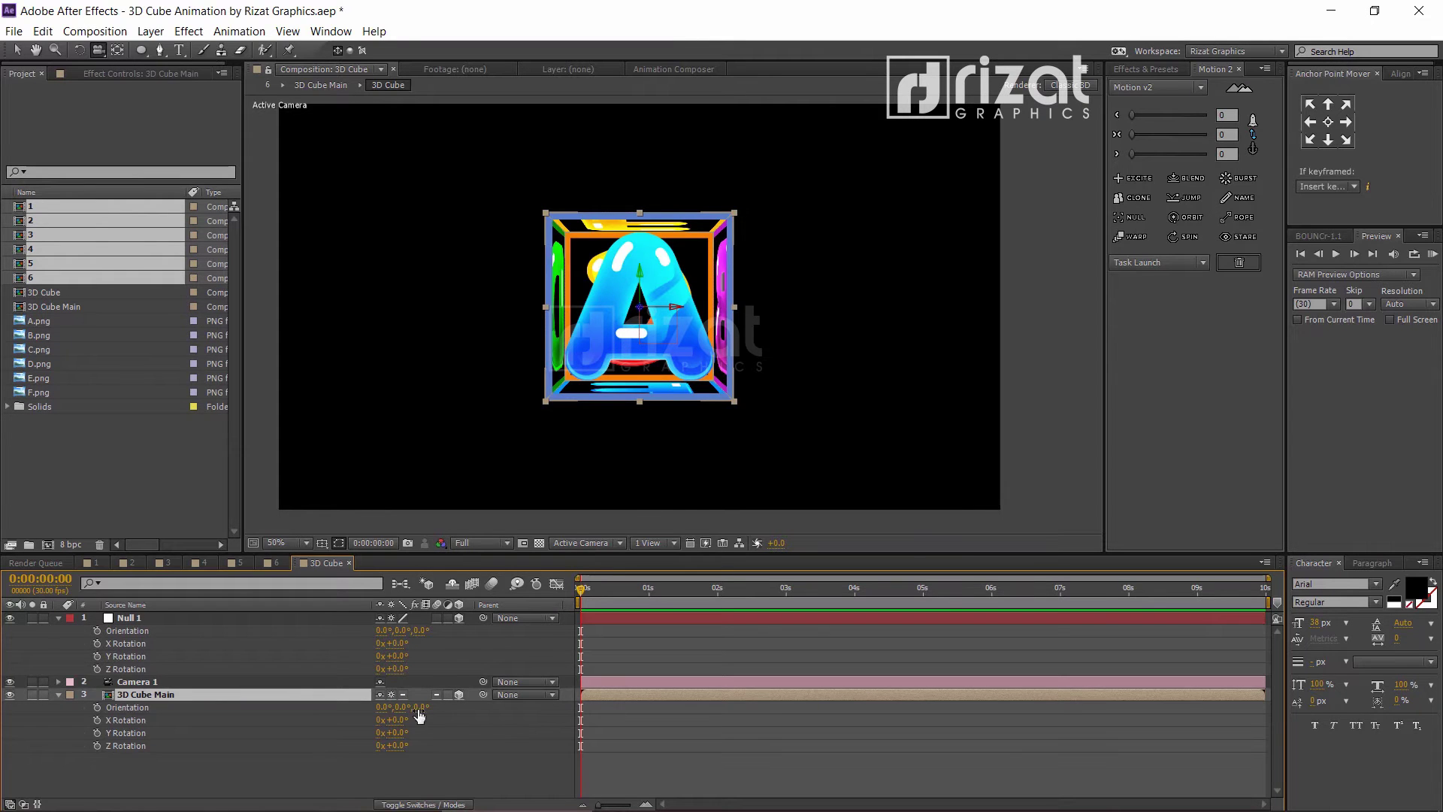
click(516, 734)
click(58, 695)
click(75, 682)
click(59, 618)
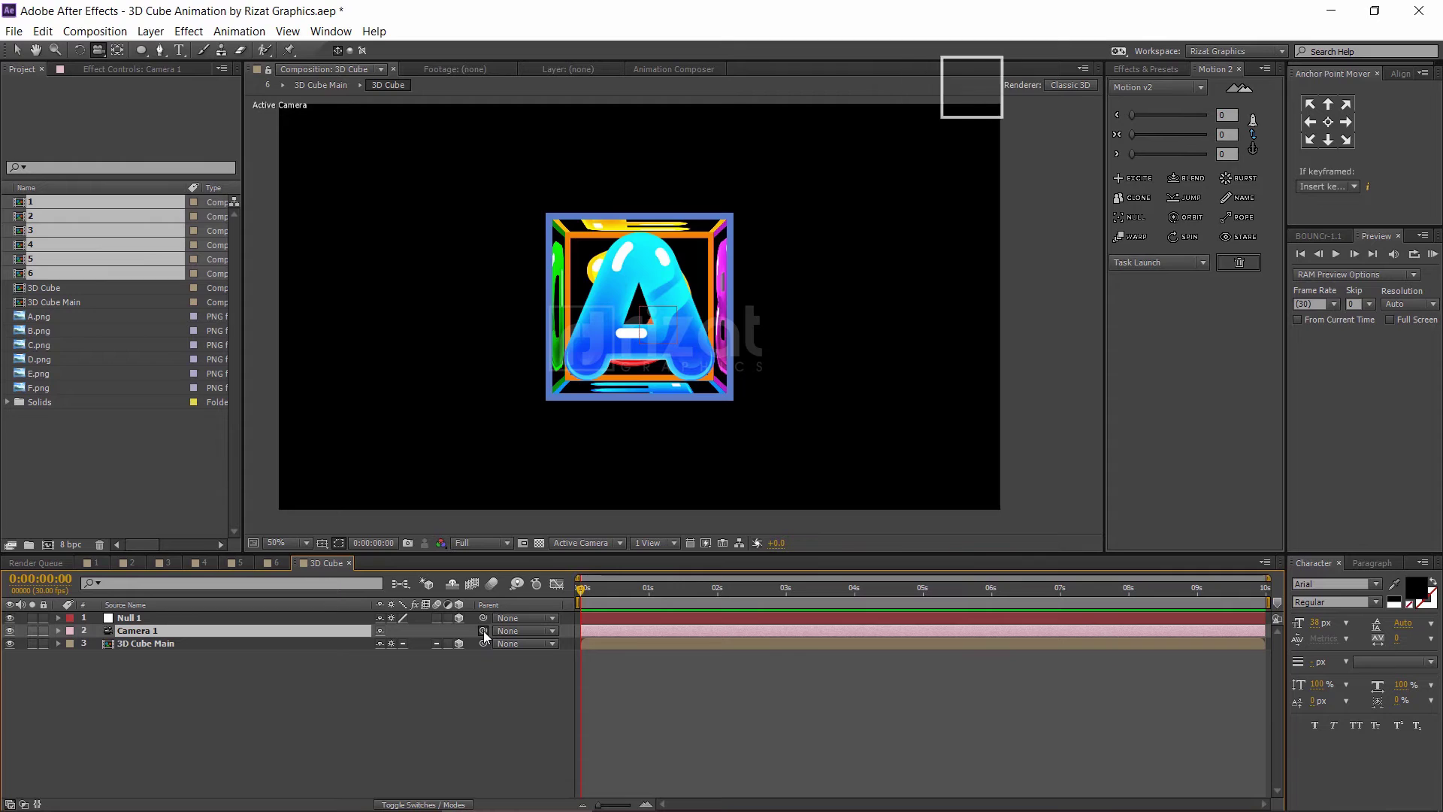
Parent Camera 1 to Null 1 and scrub Null 1's Y Rotation to +64° to swing around the cube.
drag(435, 635, 297, 623)
click(163, 619)
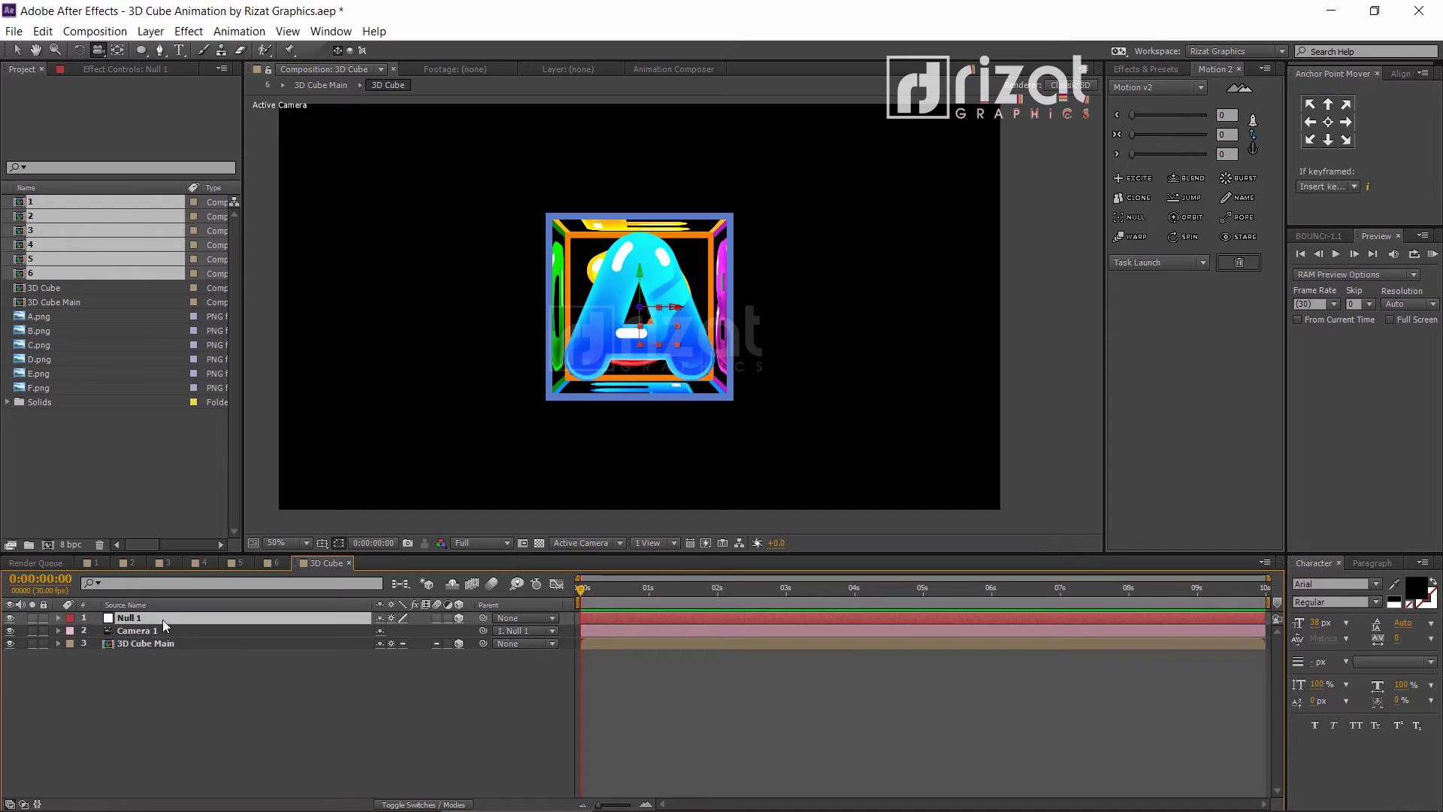
key(r)
drag(403, 656, 439, 647)
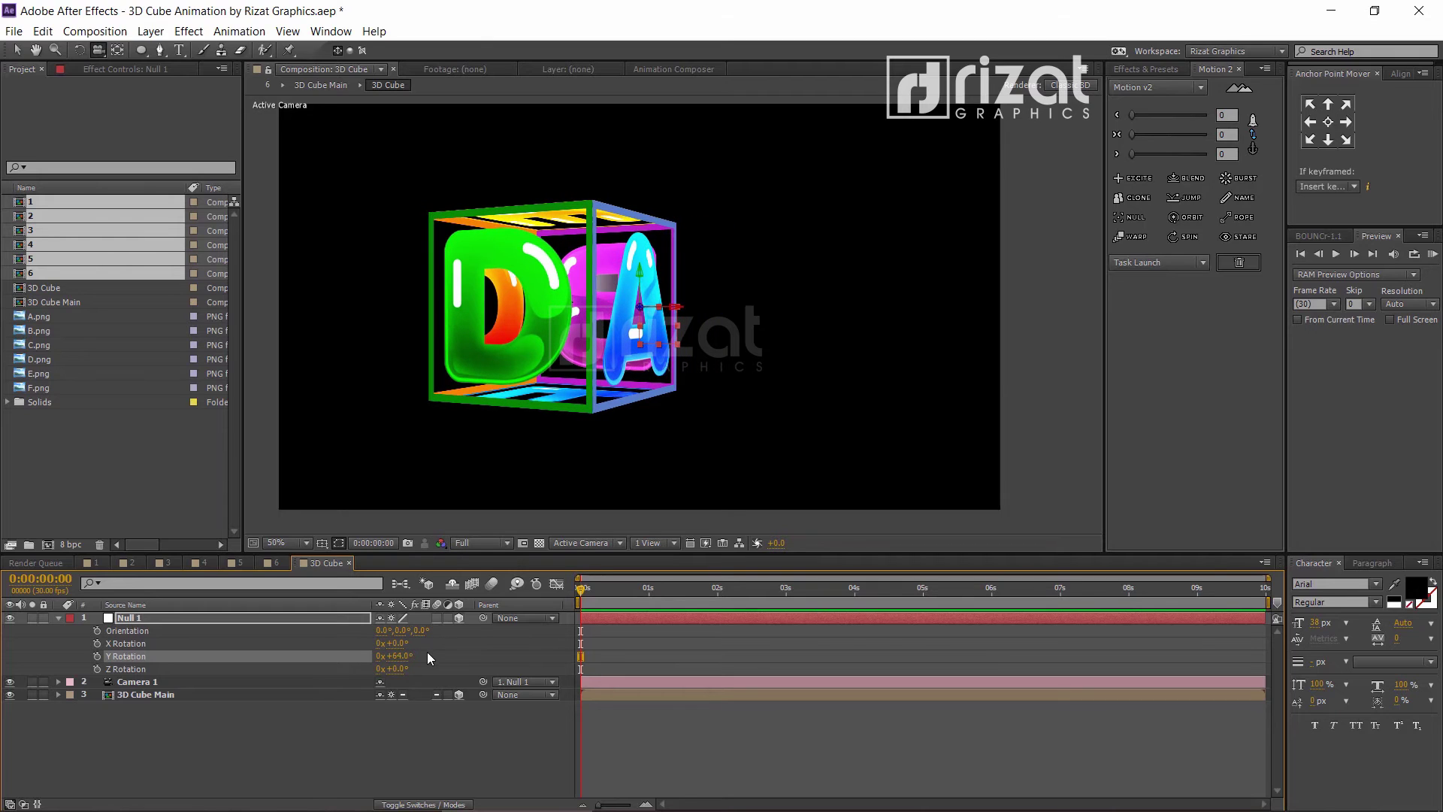
Push 3D Cube Main's anchor point back in depth.
click(57, 693)
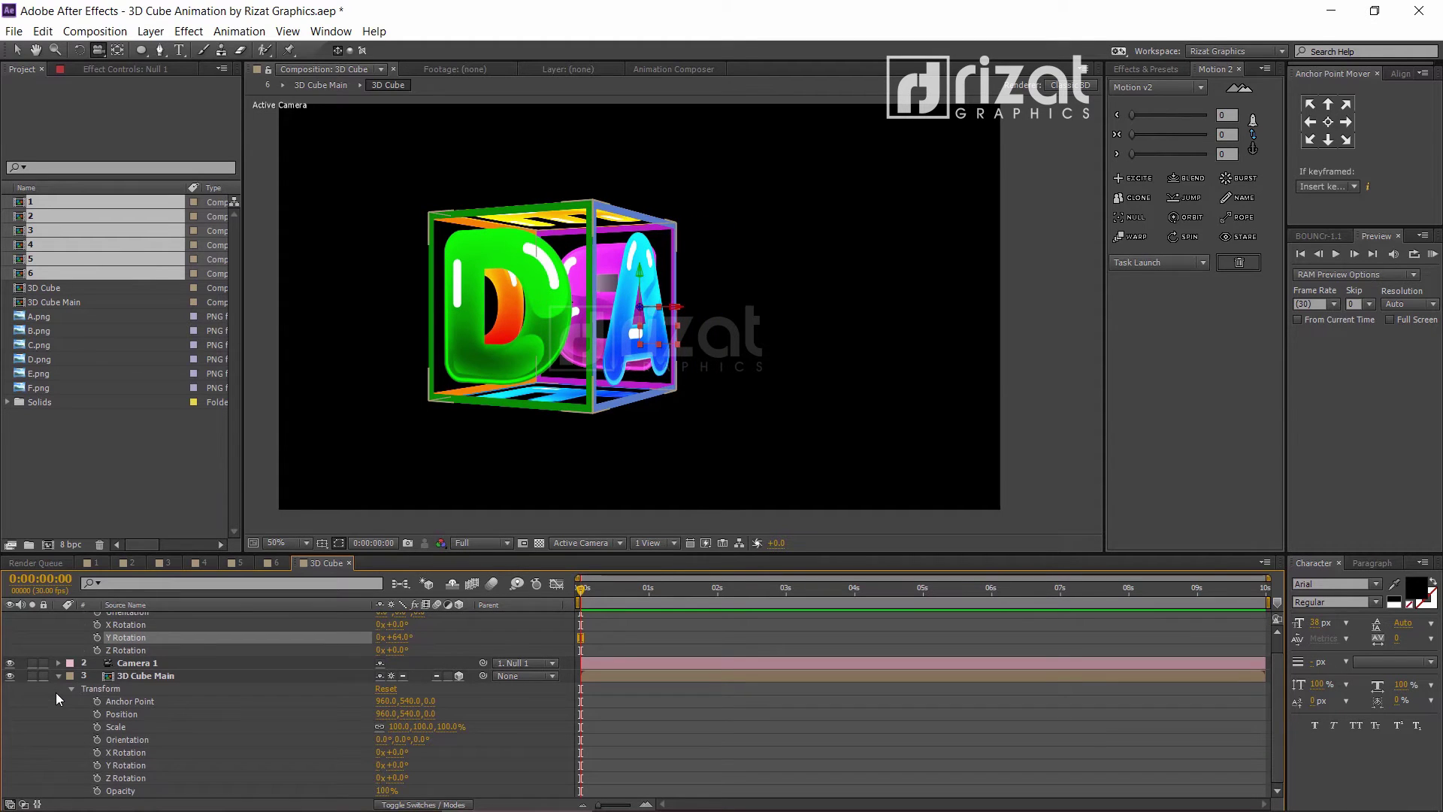
click(145, 701)
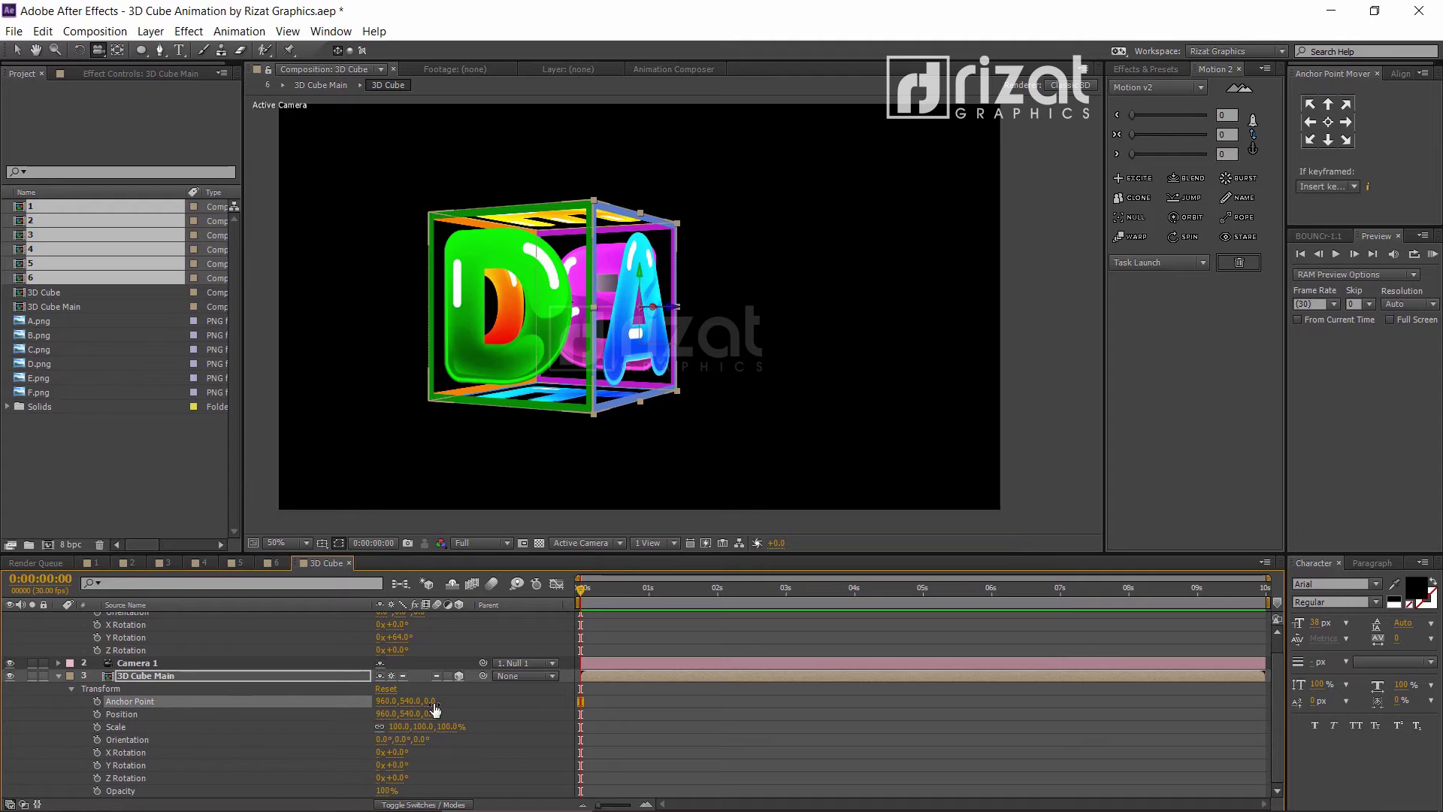
drag(430, 706, 464, 707)
Try Null 1's Z and Y rotations toward the C face, then collapse 3D Cube Main and select Null 1.
scroll(401, 659, up, 1)
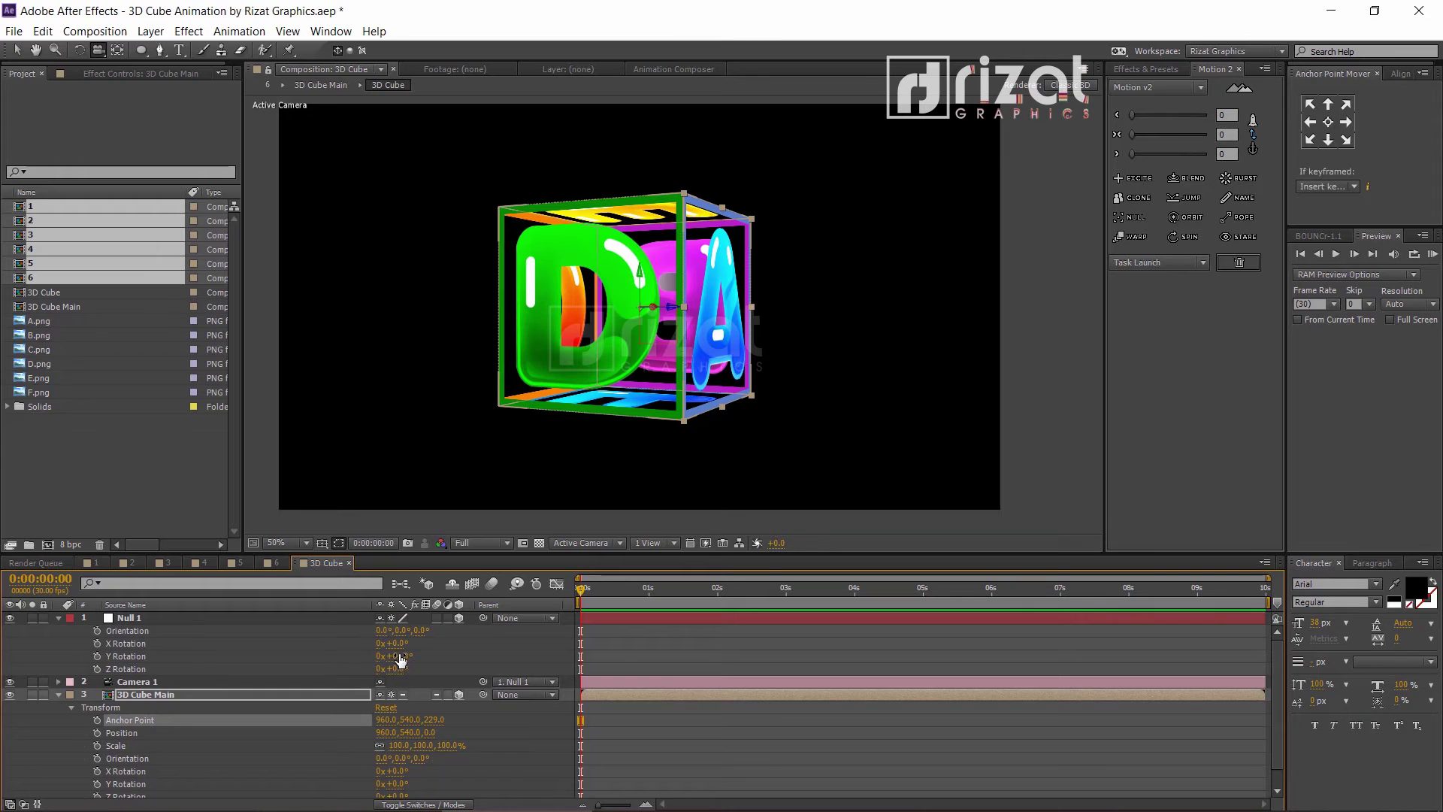
mouse_move(398, 669)
mouse_down()
mouse_move(427, 665)
mouse_move(392, 656)
mouse_up()
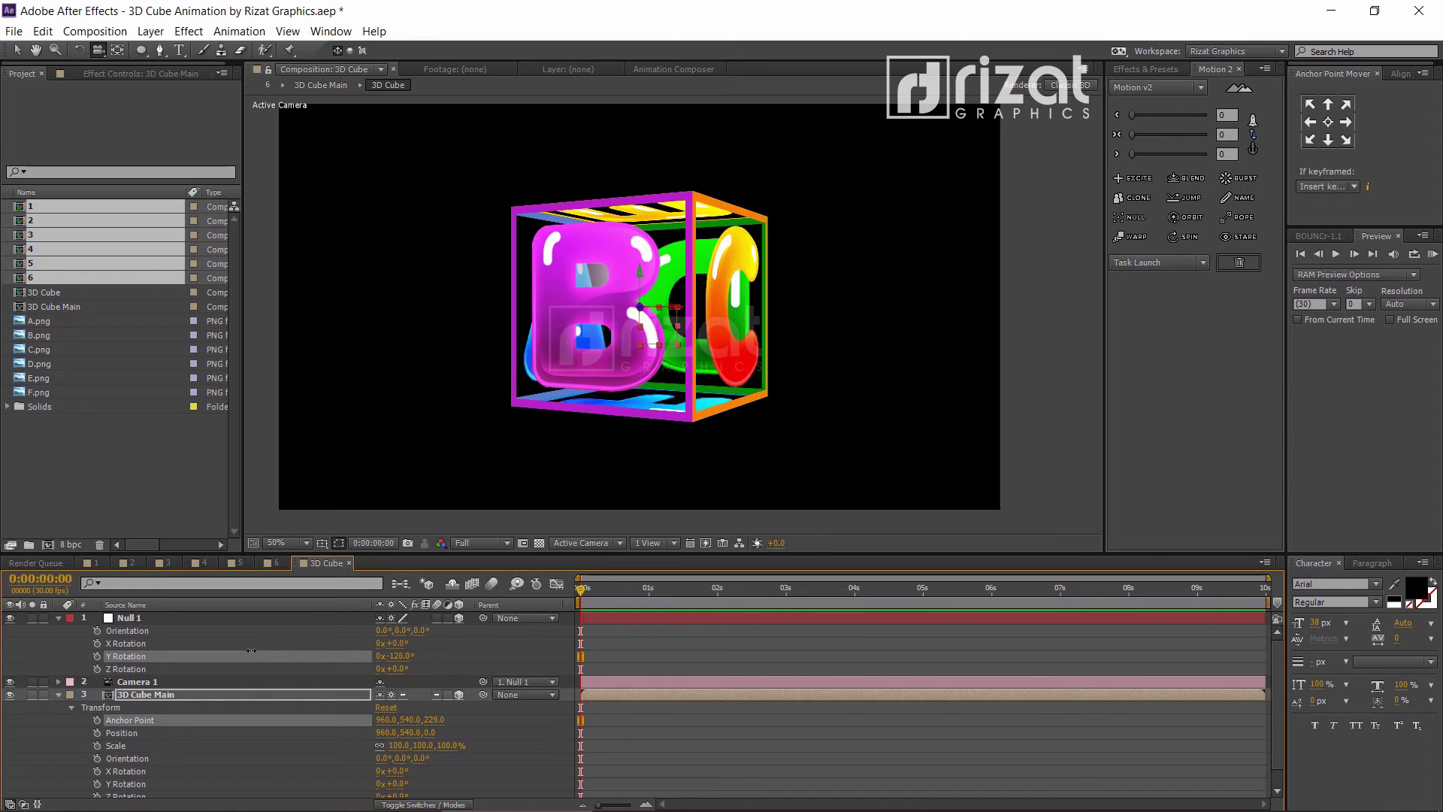
drag(357, 644, 475, 638)
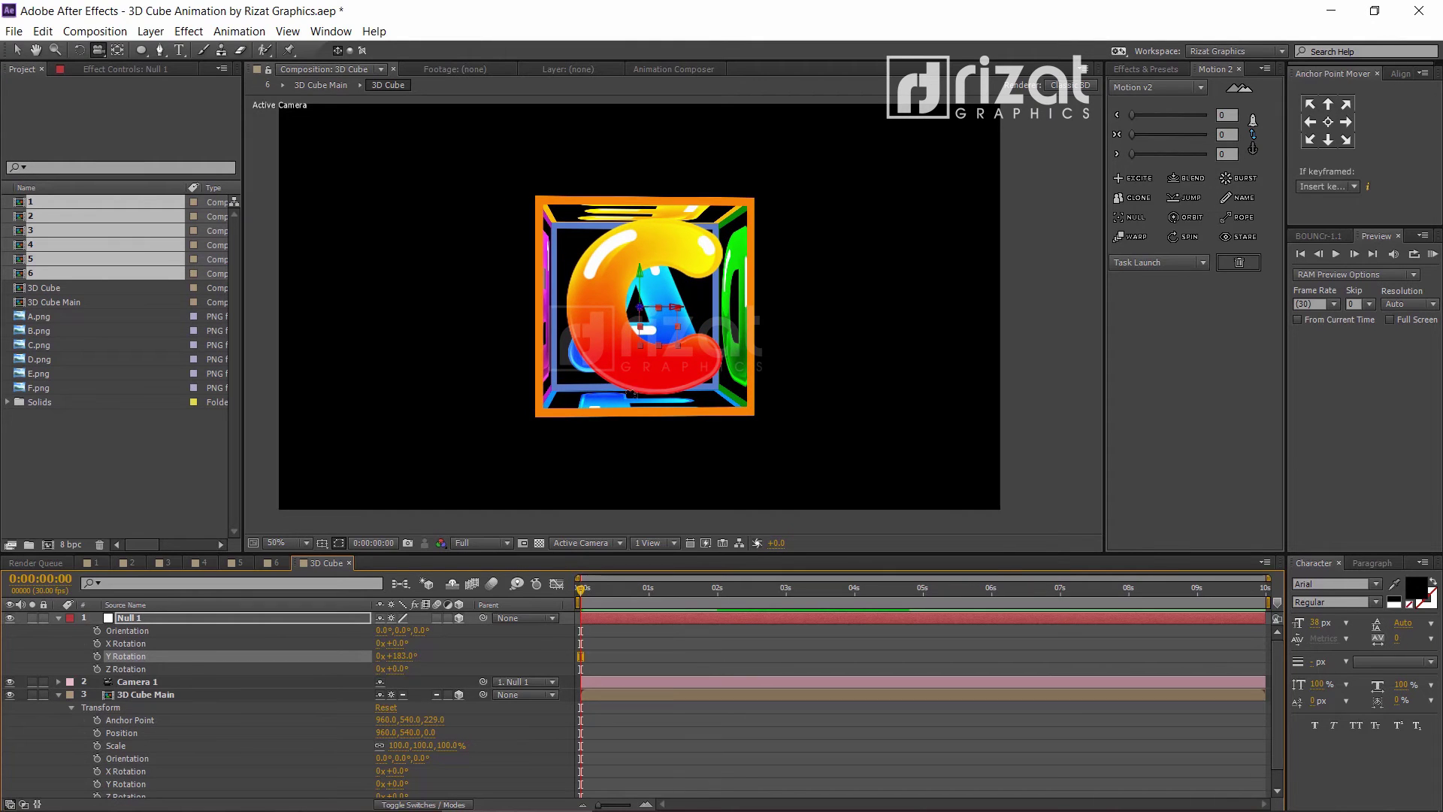
click(59, 695)
click(130, 714)
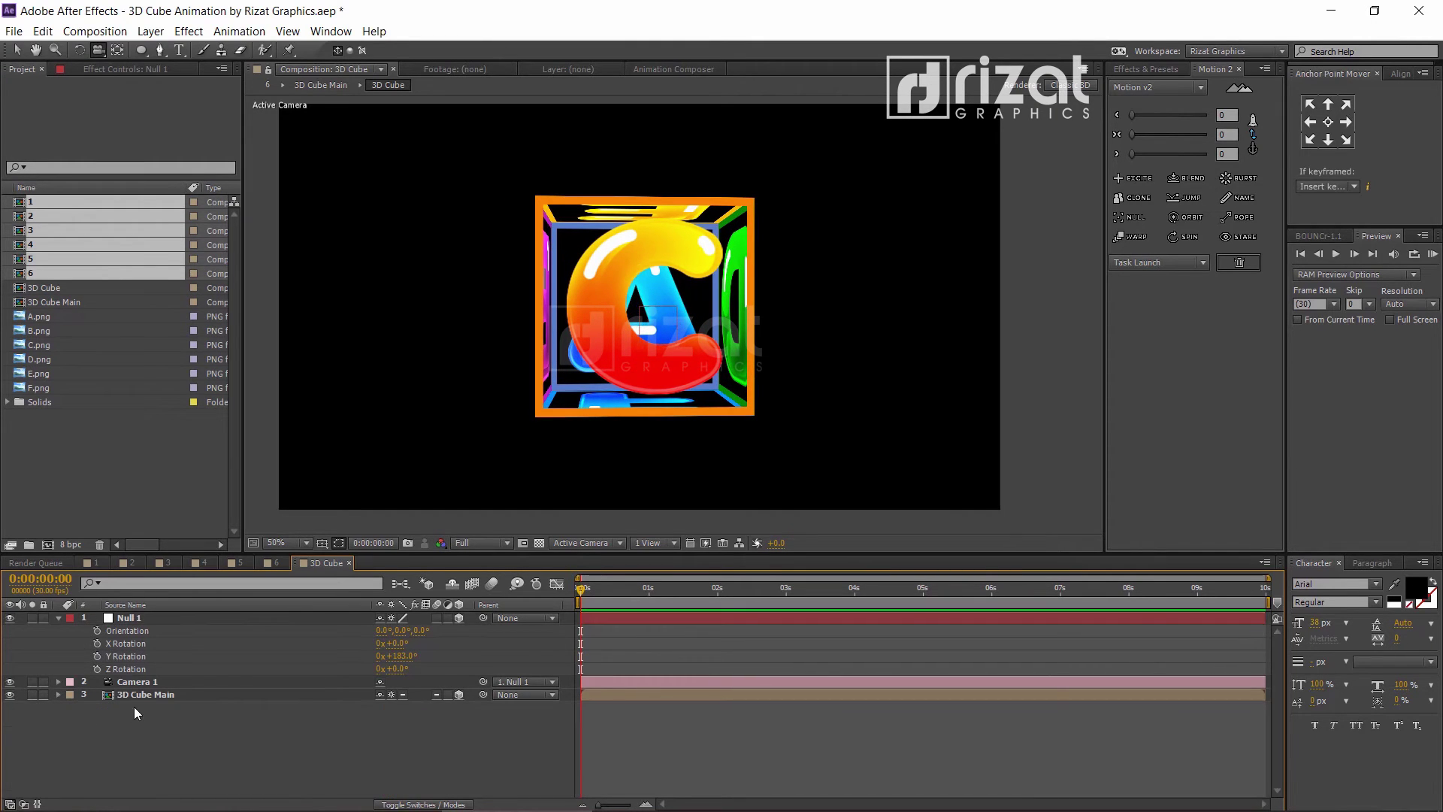
click(146, 670)
Reset Y Rotation to 0° and set keyframes on Orientation and X/Y/Z Rotation at 0 s.
text(0)
click(394, 720)
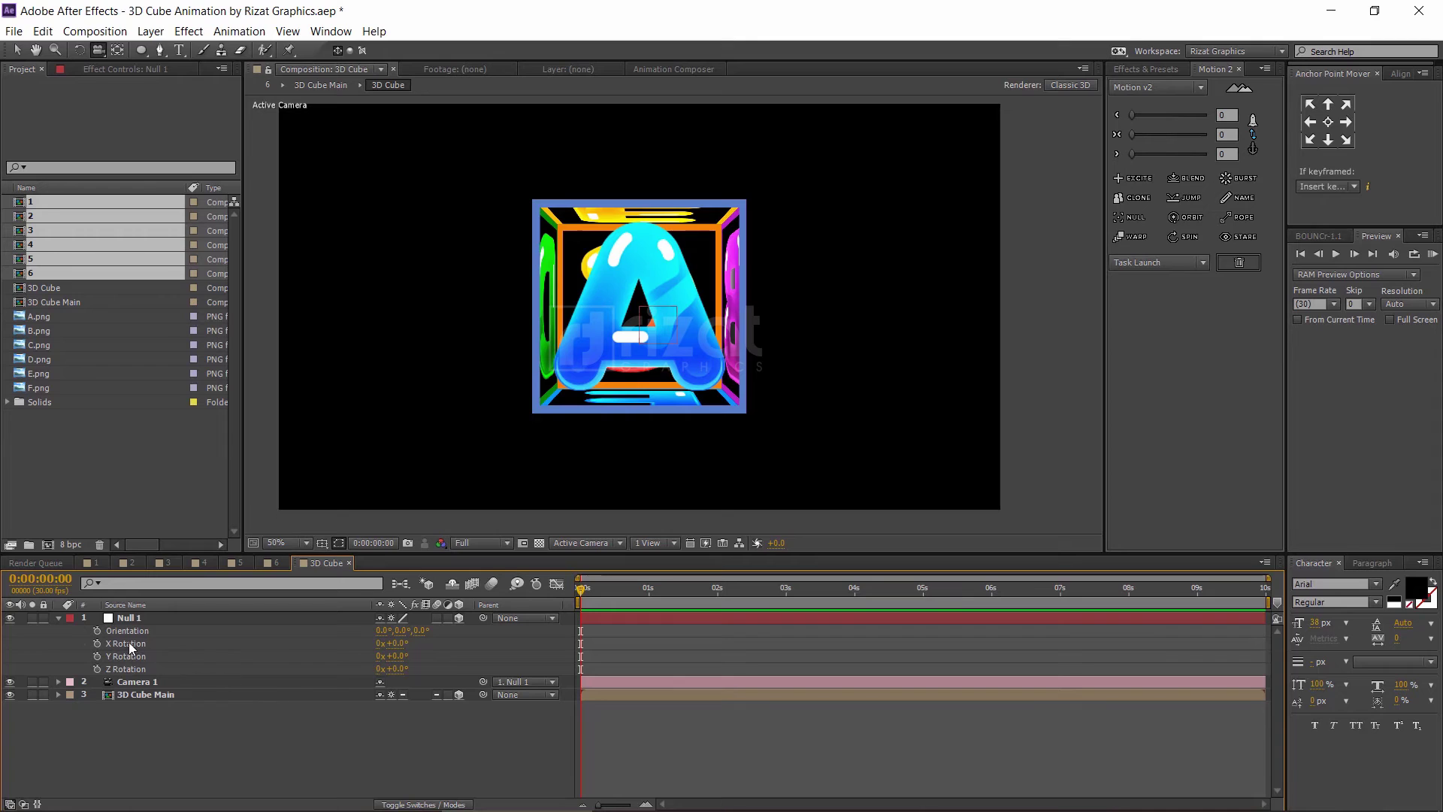
drag(99, 630, 96, 668)
click(97, 669)
Keyframe Null 1's Y Rotation at -90° at 1 s and -180° at 2 s.
drag(578, 594, 645, 590)
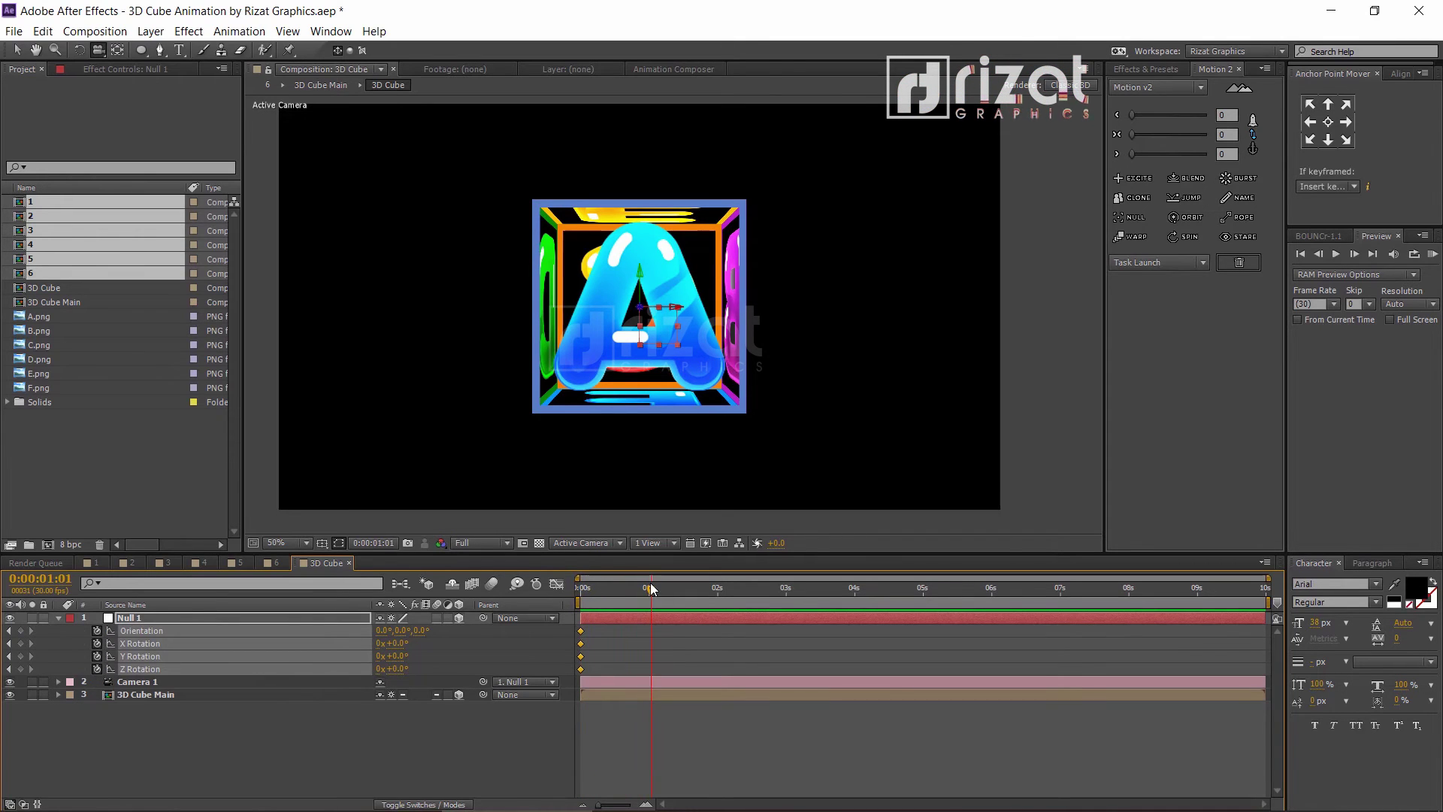
click(363, 731)
drag(398, 657, 332, 658)
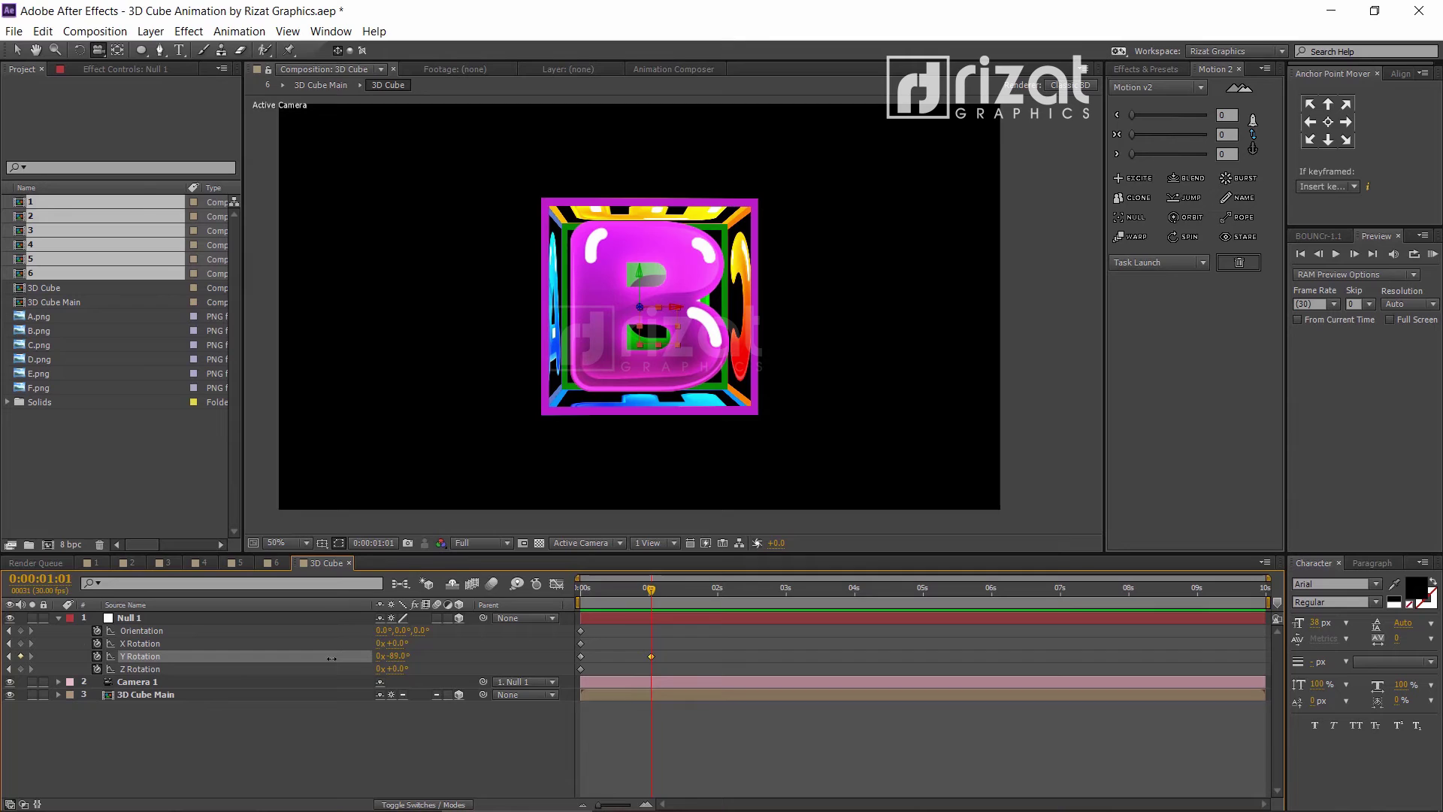
key(Return)
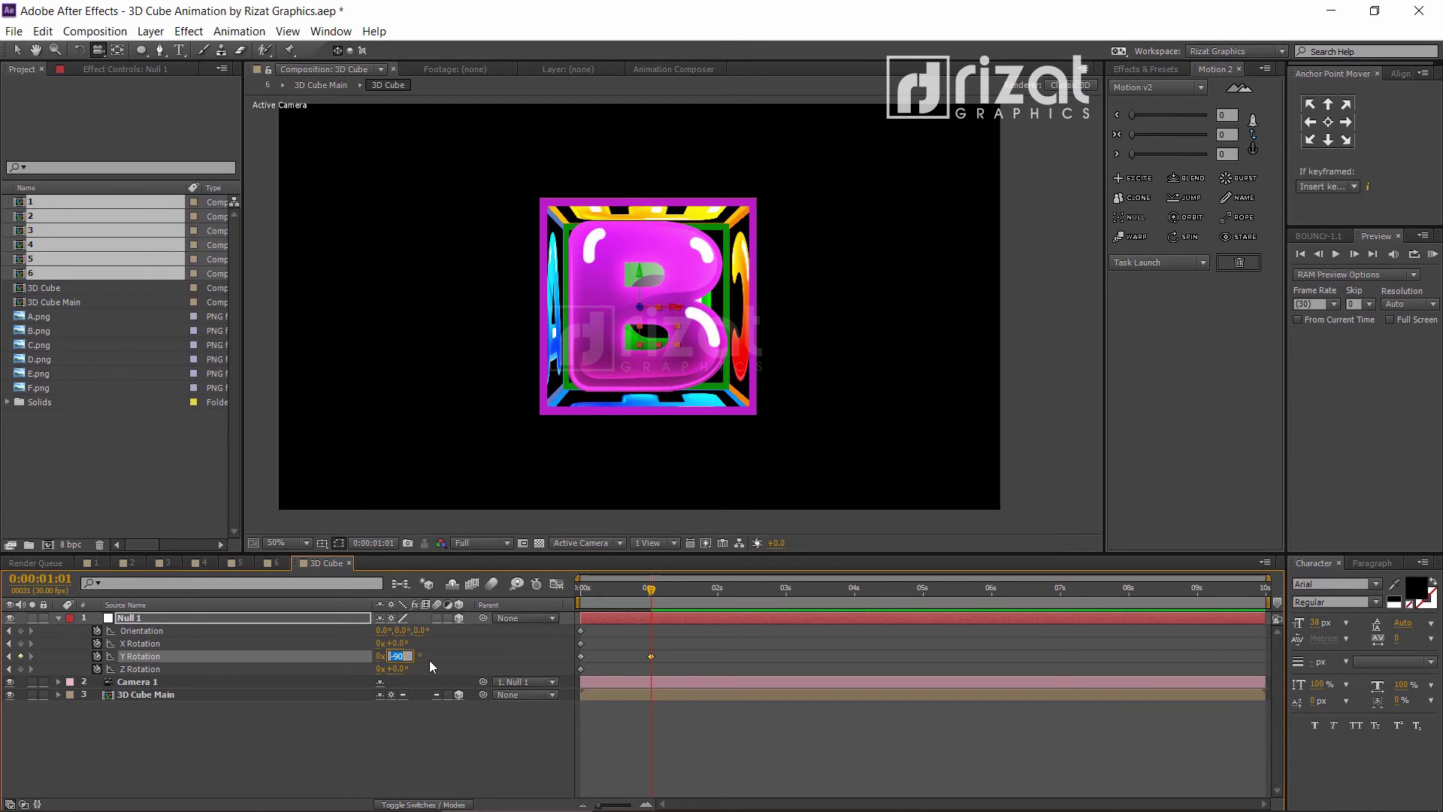
click(406, 712)
drag(712, 589, 717, 589)
drag(397, 658, 326, 652)
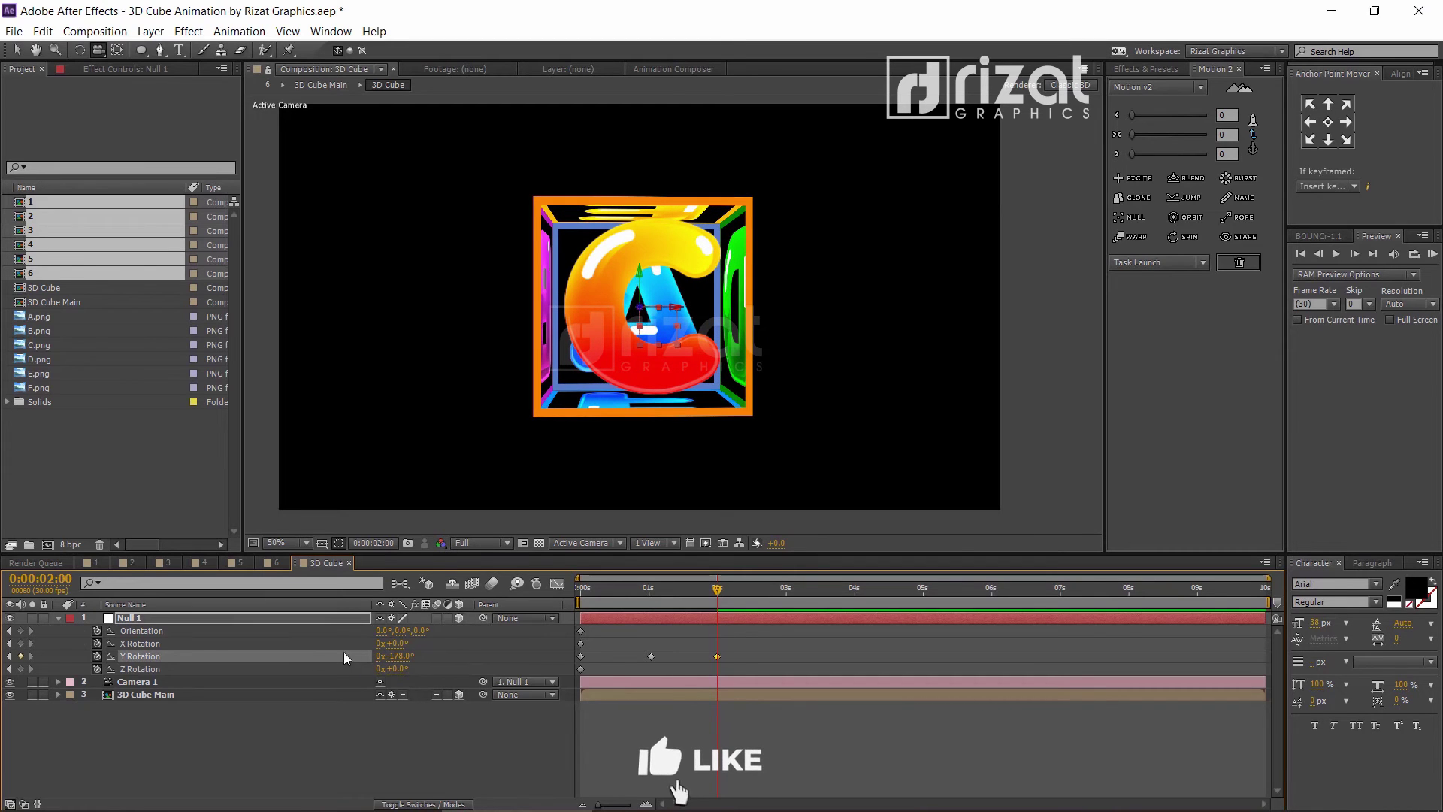
key(Return)
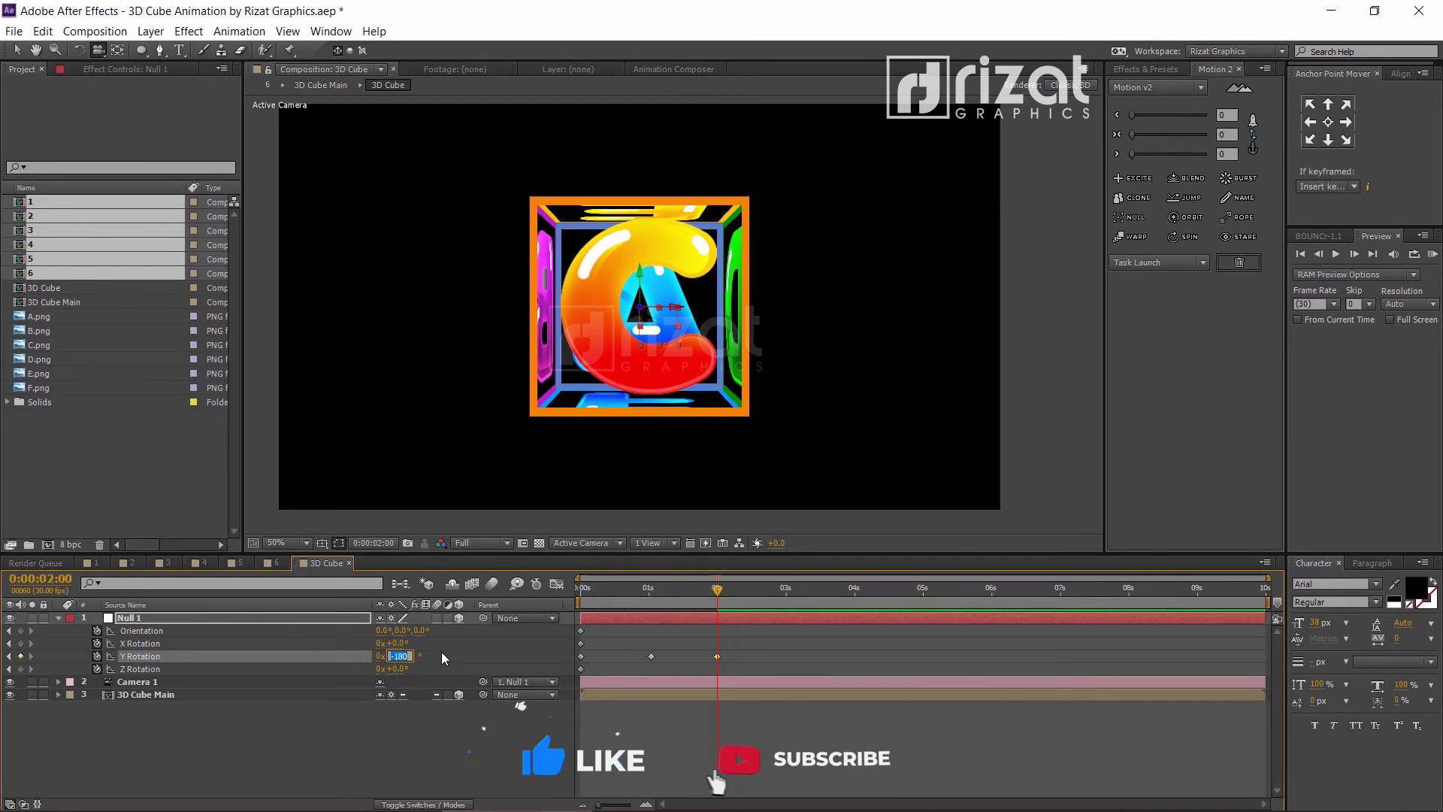
Keyframe -270° Y Rotation at 3 s, add a Z Rotation turn, and RAM Preview the spin.
click(787, 589)
drag(397, 657, 329, 657)
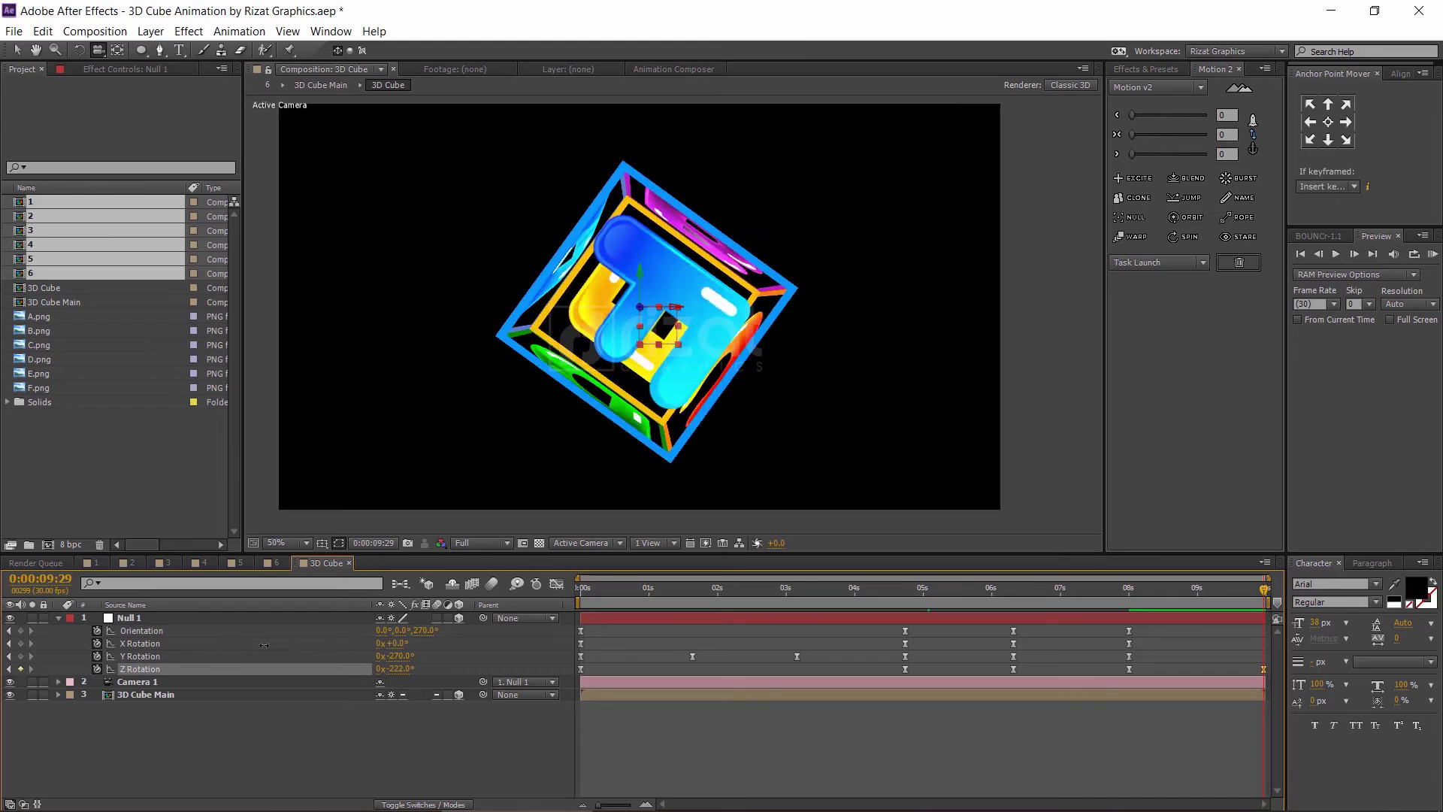
drag(396, 656, 421, 656)
click(402, 656)
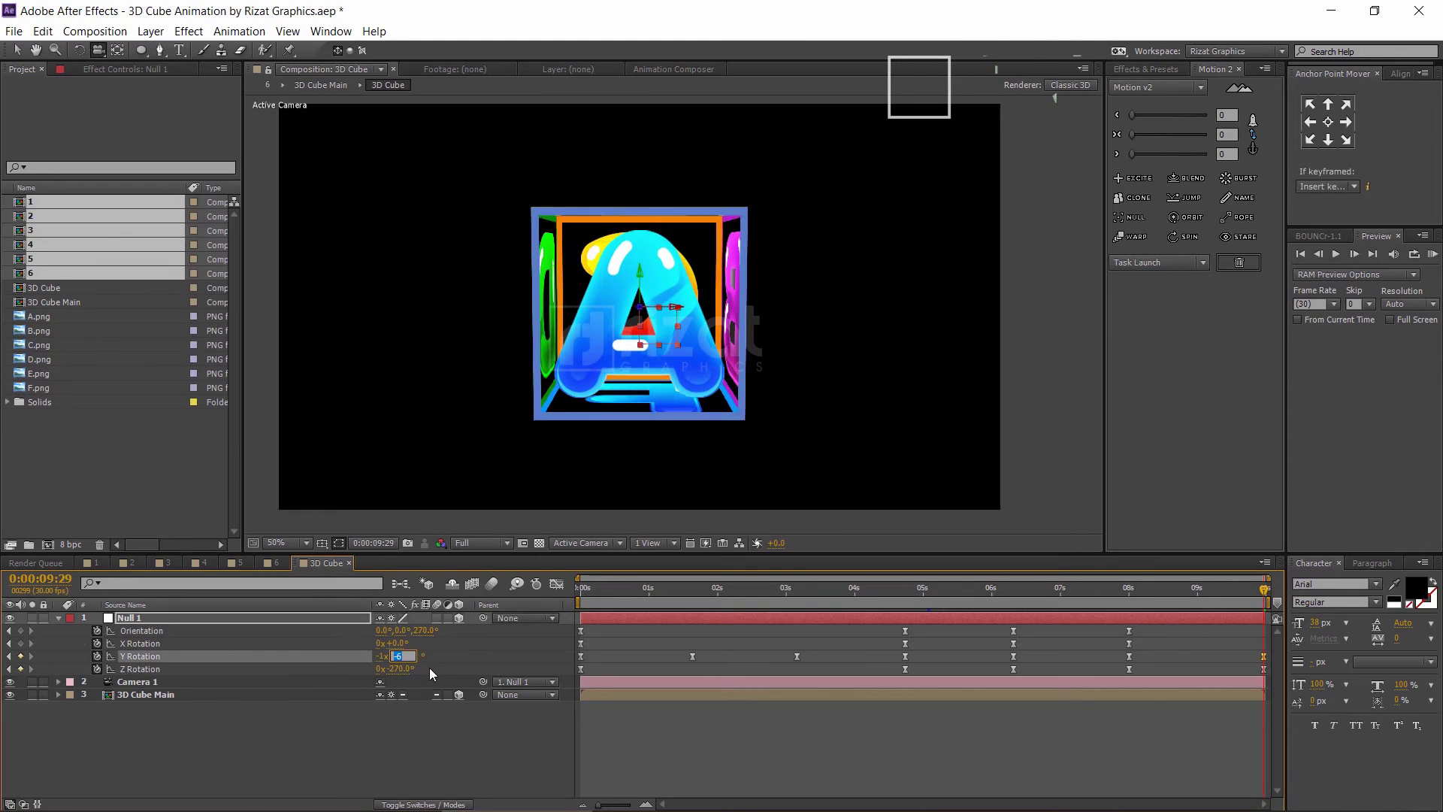
click(1433, 254)
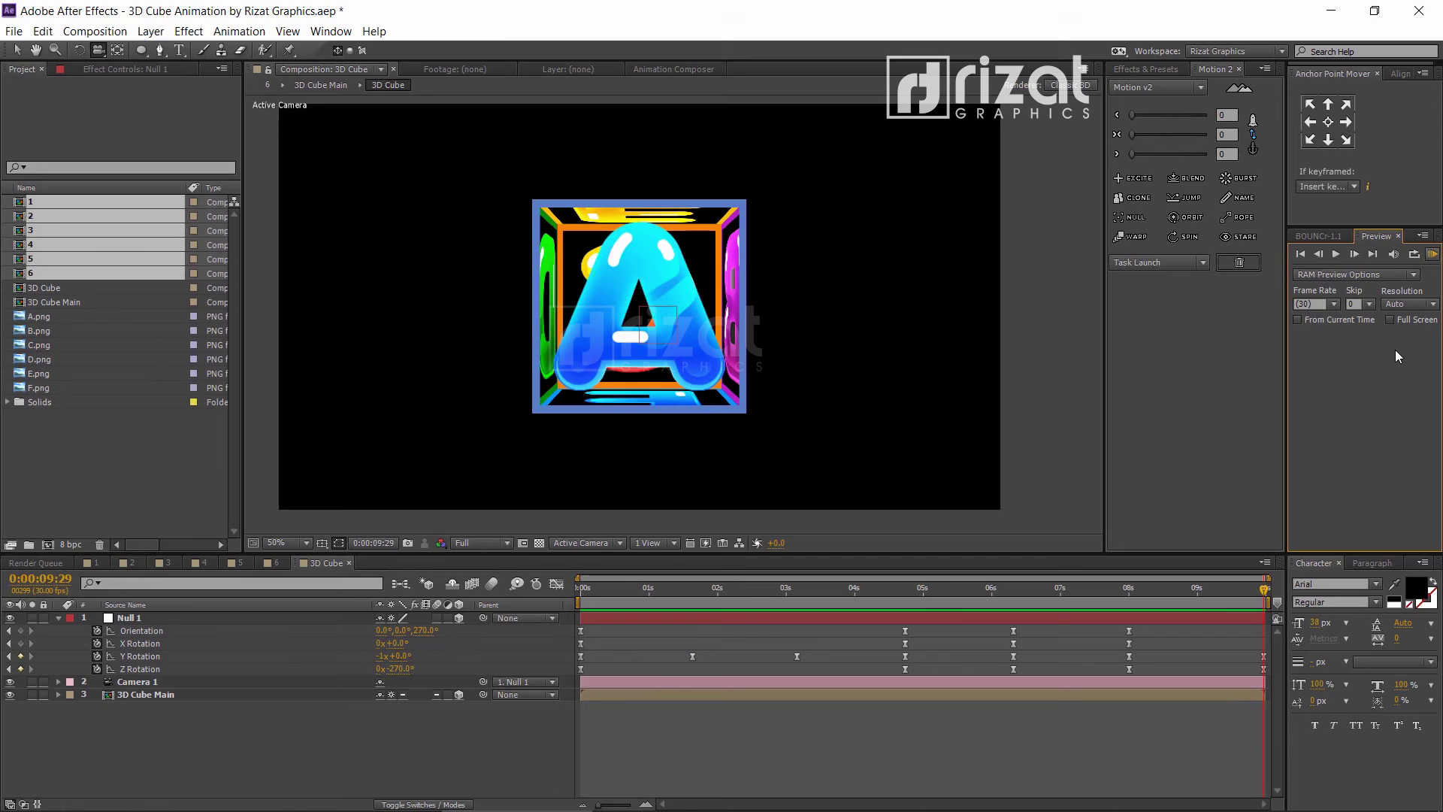
Create a Letters project folder and move A.png through F.png into it.
click(24, 544)
text(Lette)
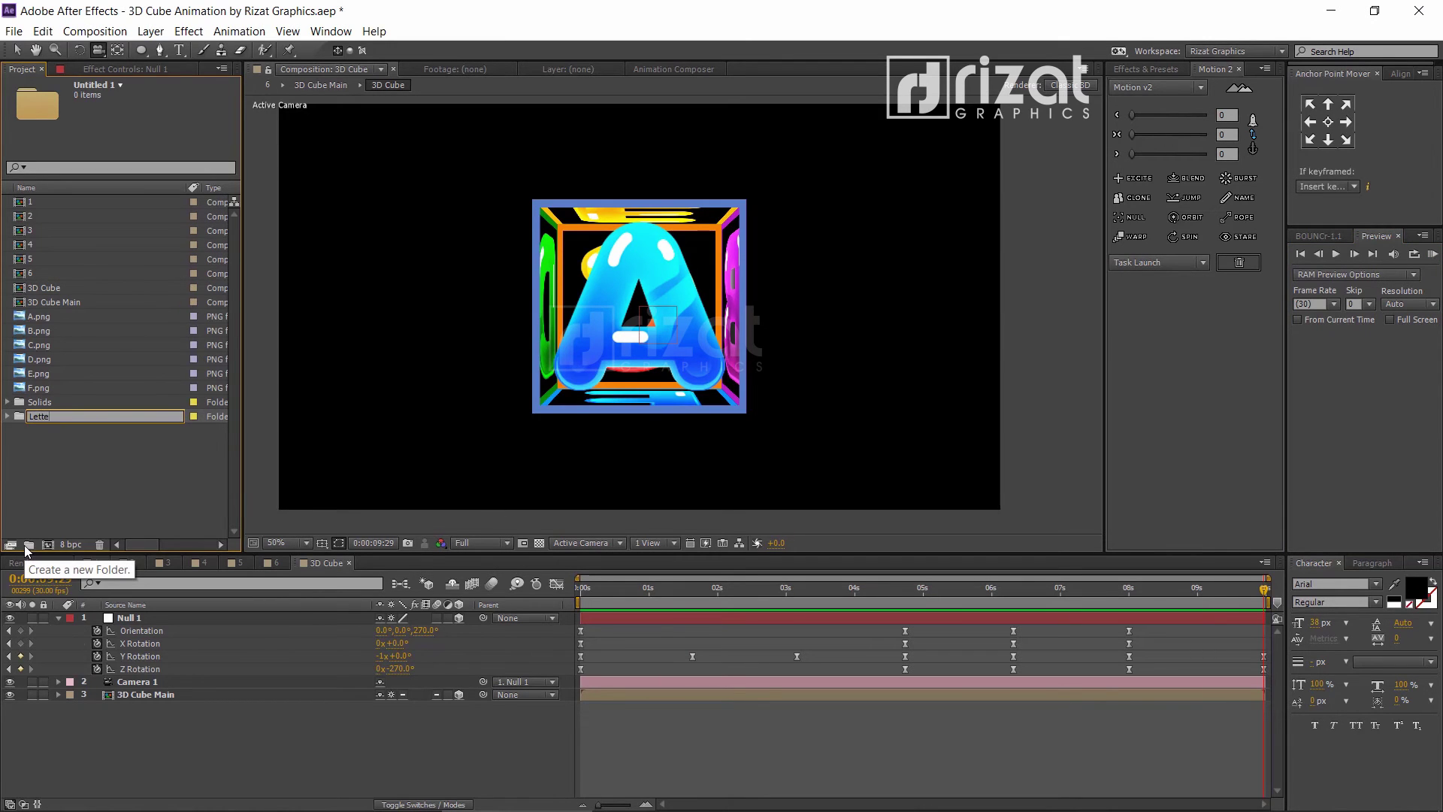
text(rs)
key(Return)
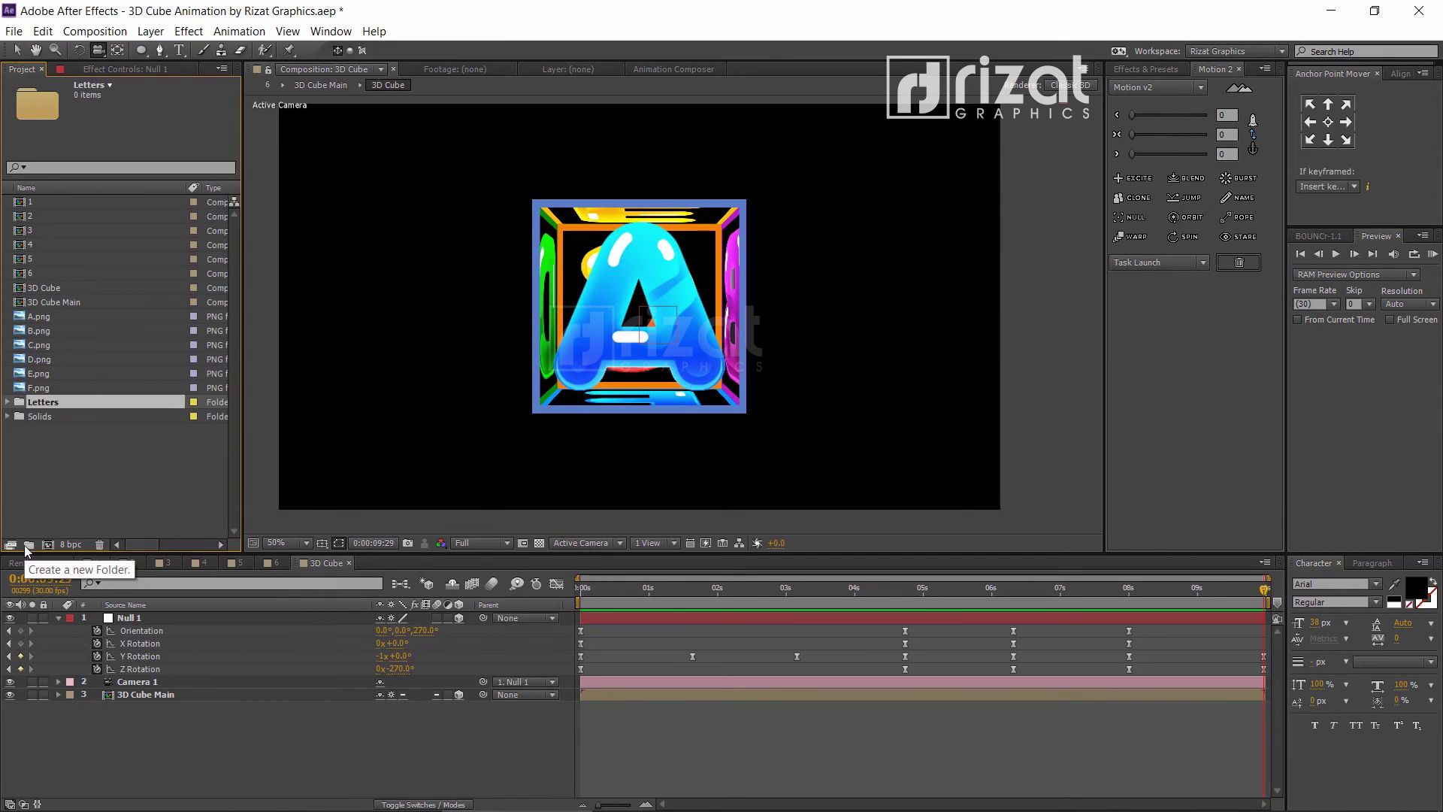
click(47, 390)
shift+click(42, 325)
shift+click(38, 313)
drag(43, 363, 43, 403)
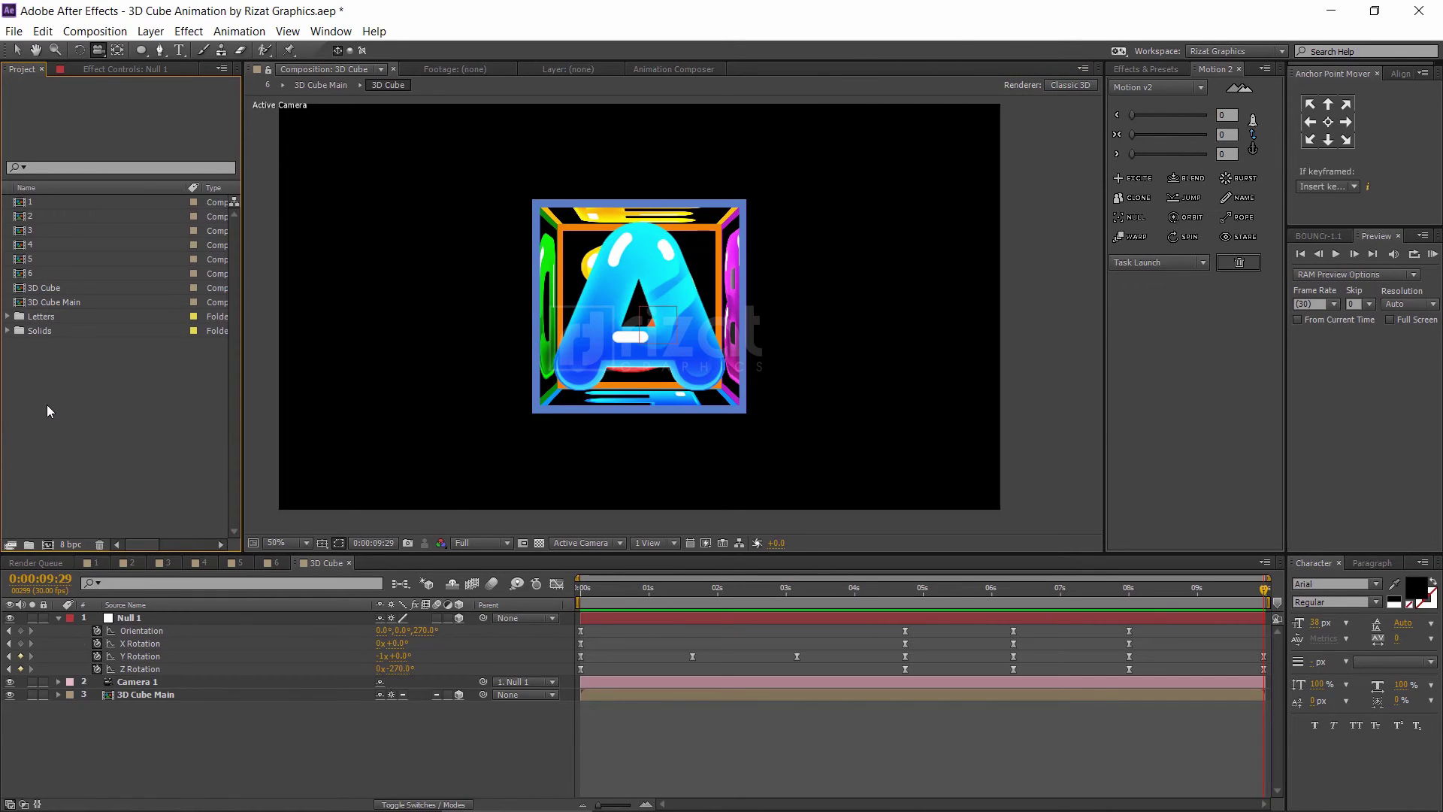
Switch back to the 3D Cube composition and bring up the File import options.
click(96, 568)
click(325, 563)
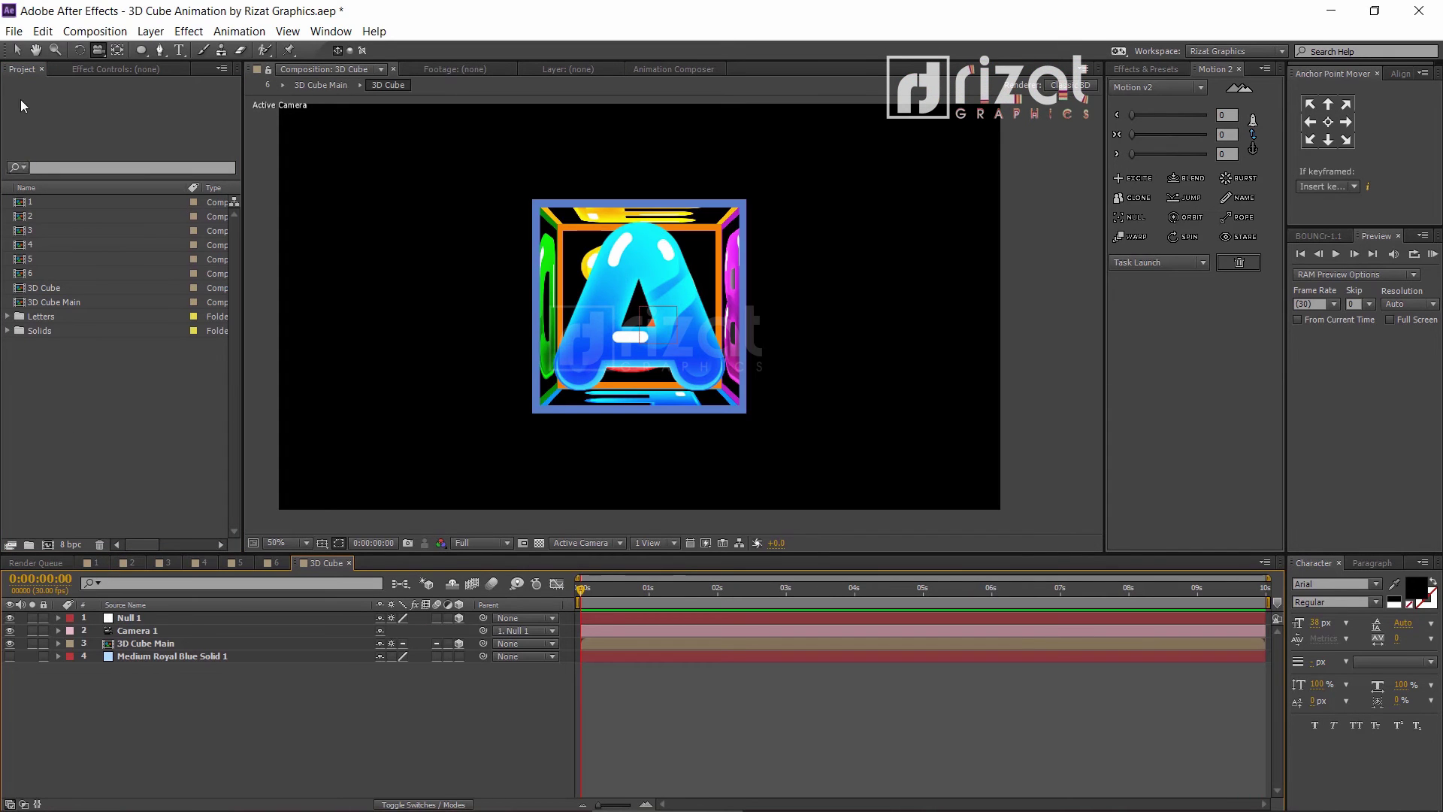
click(13, 33)
Import all six clips from the Videos folder, Boy - 21827.mp4 through Women - 32387.mp4, then return to comp 1.
mouse_move(105, 242)
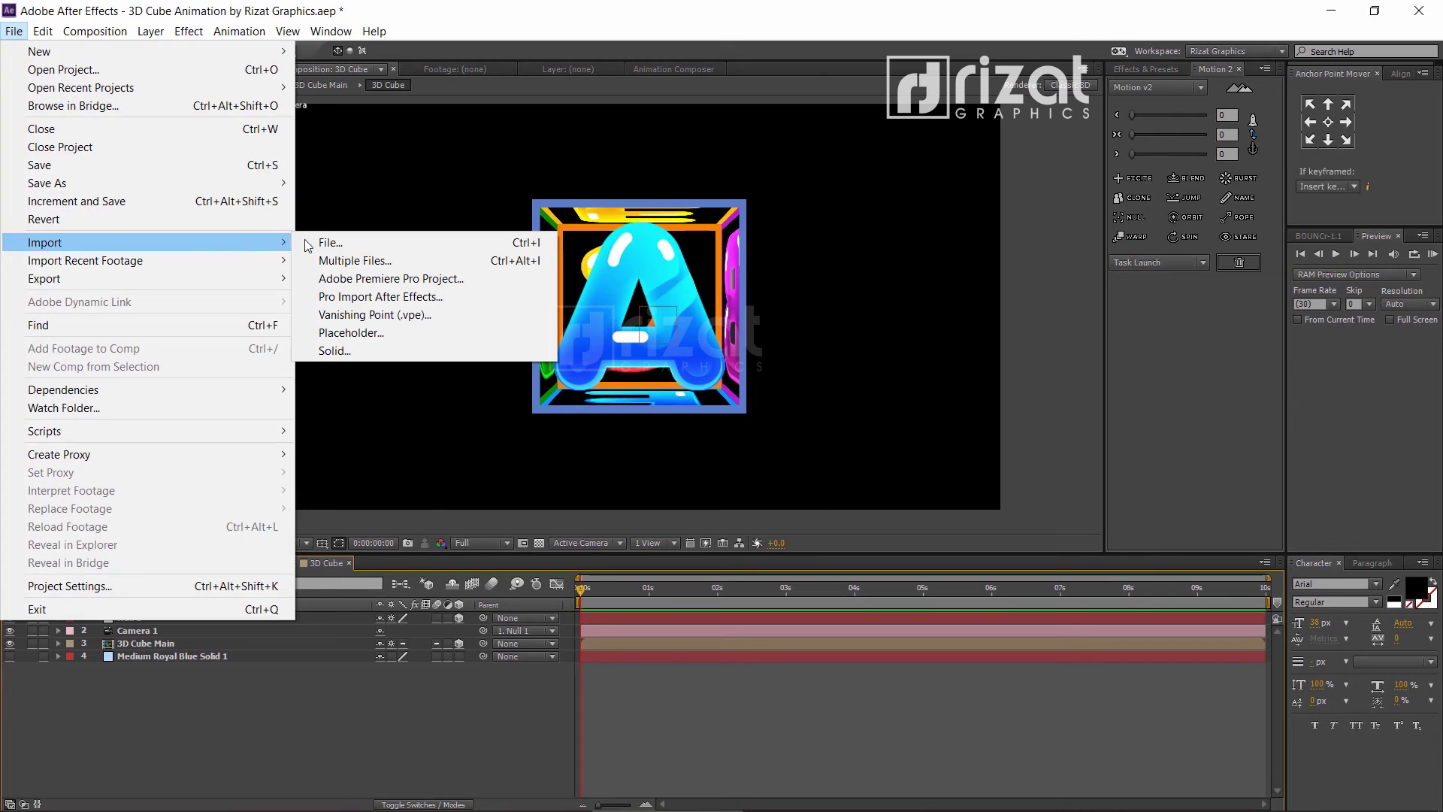
click(322, 244)
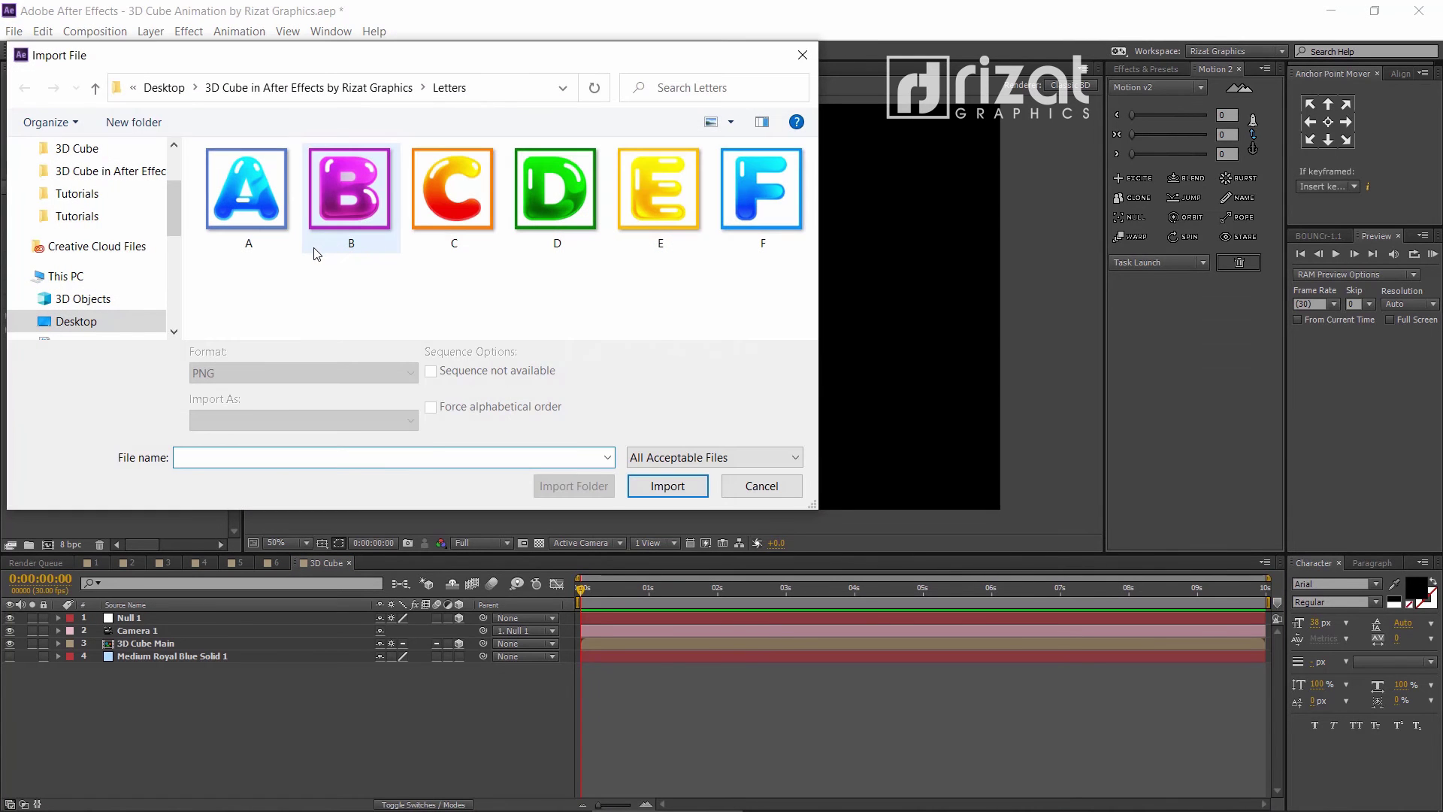
click(313, 248)
key(BackSpace)
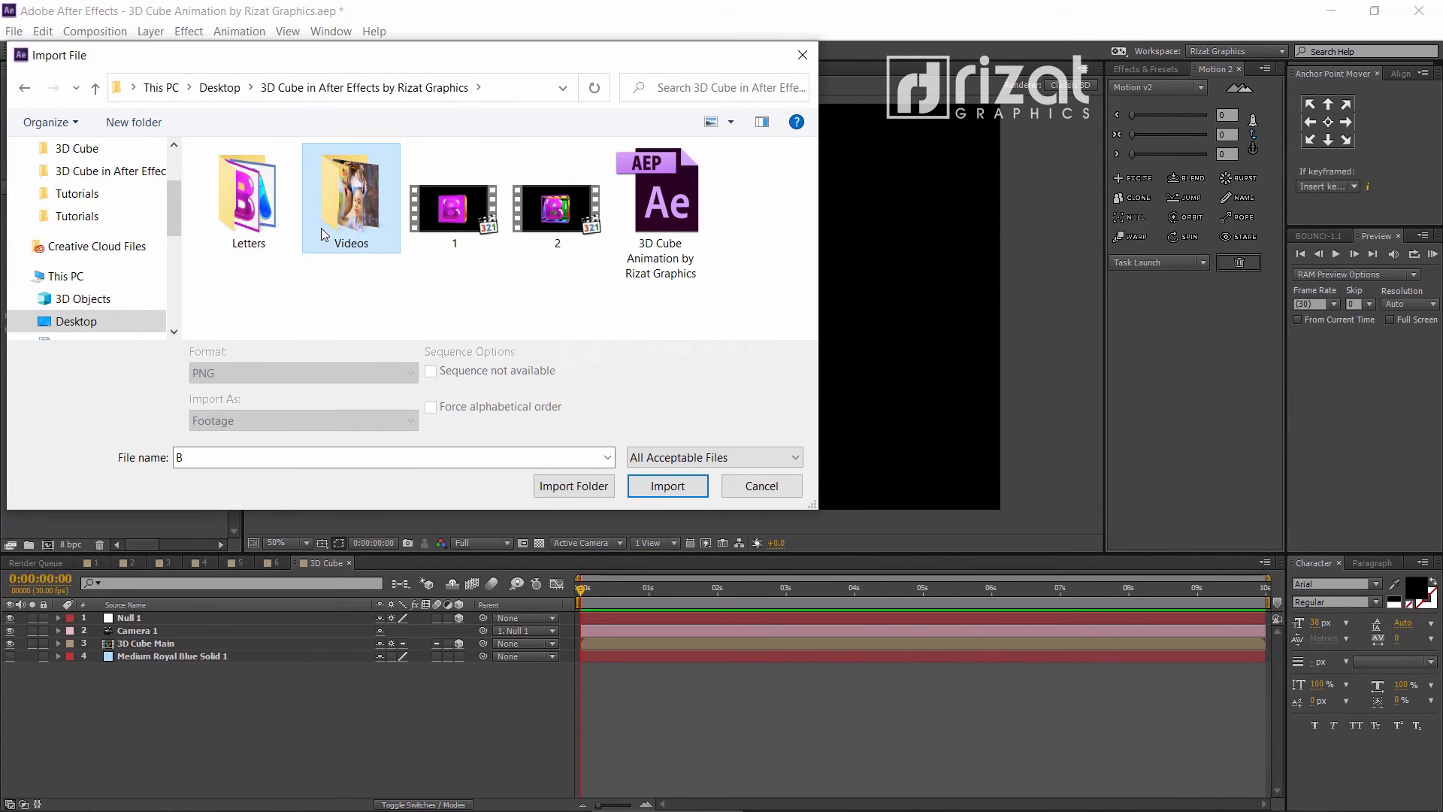
double_click(322, 227)
drag(266, 270, 808, 188)
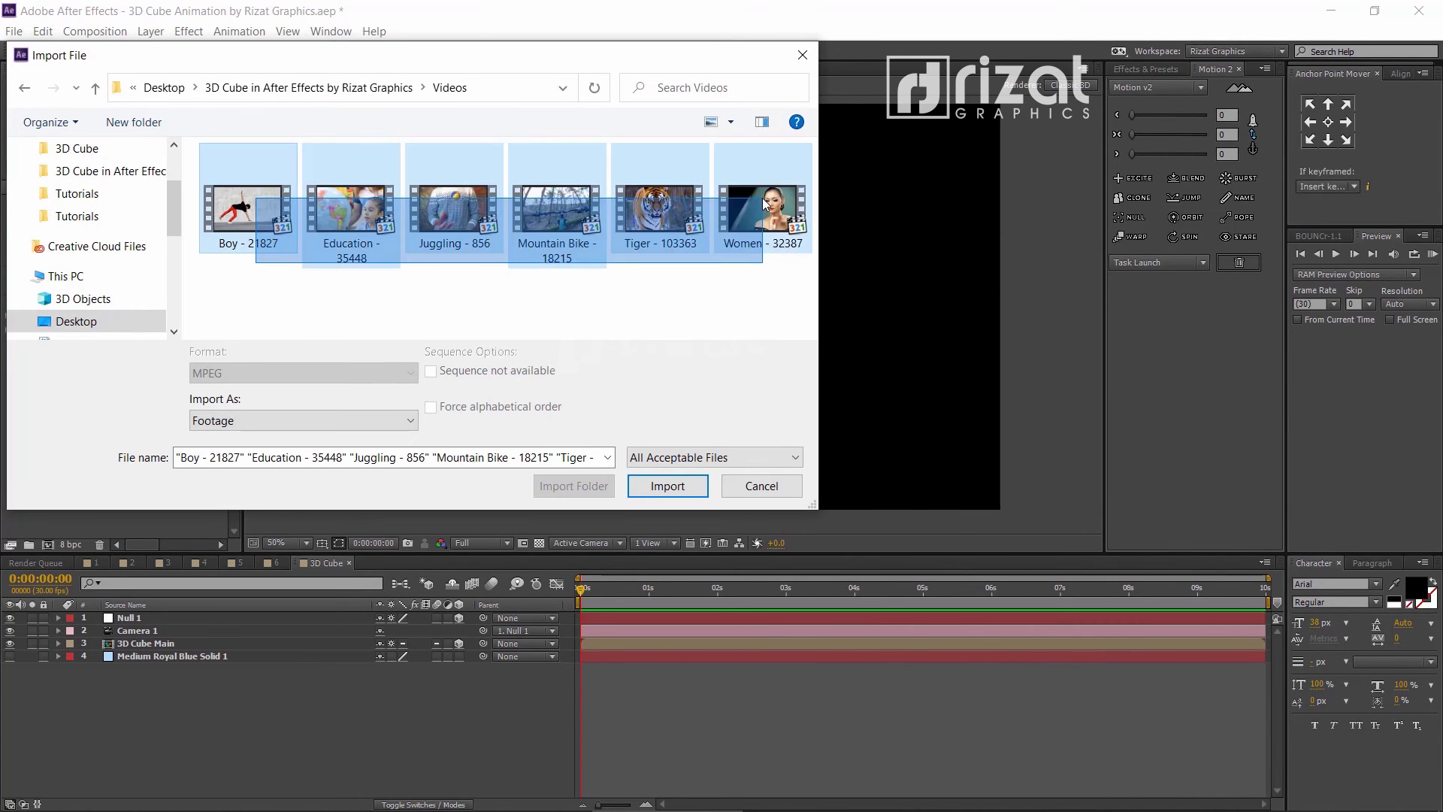
click(662, 487)
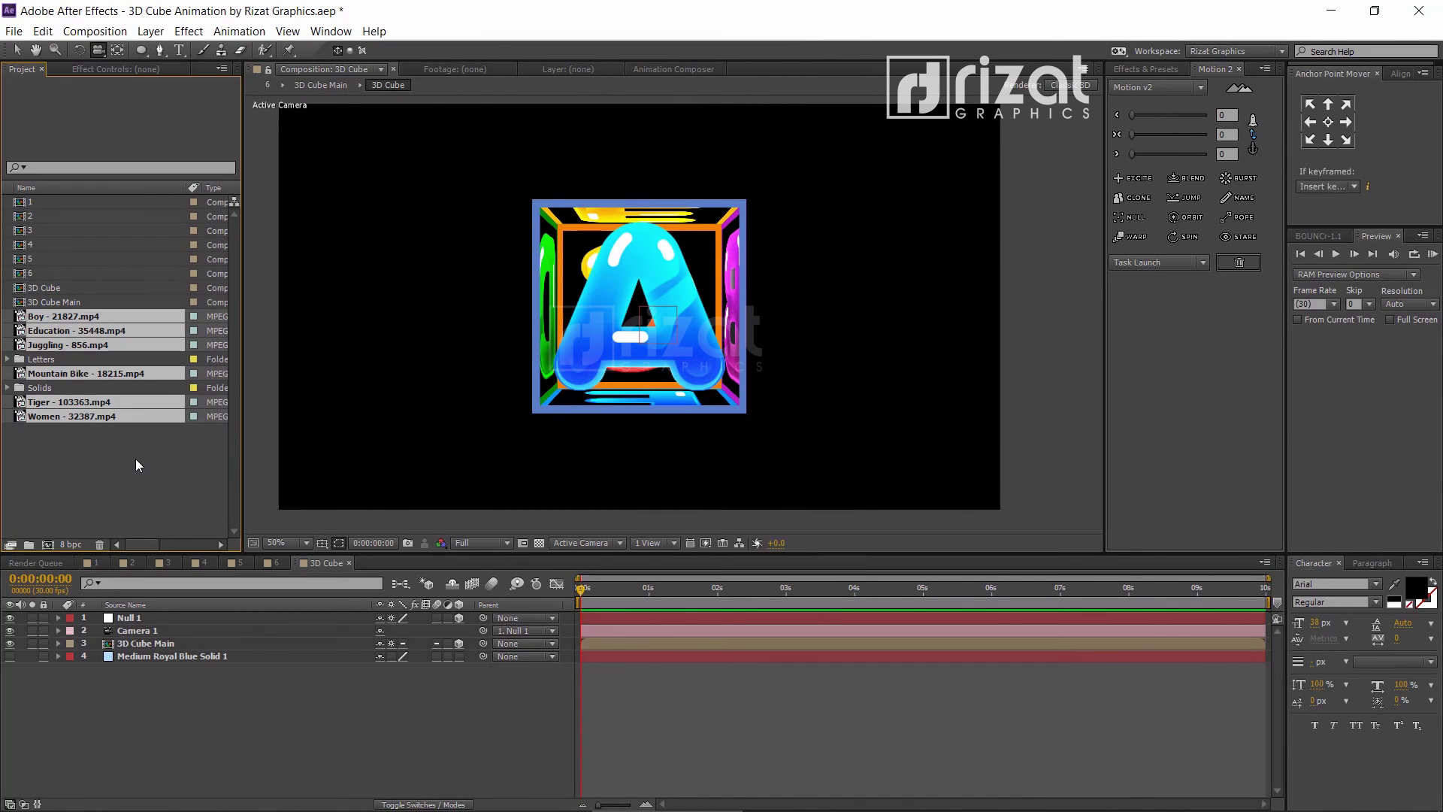
click(90, 566)
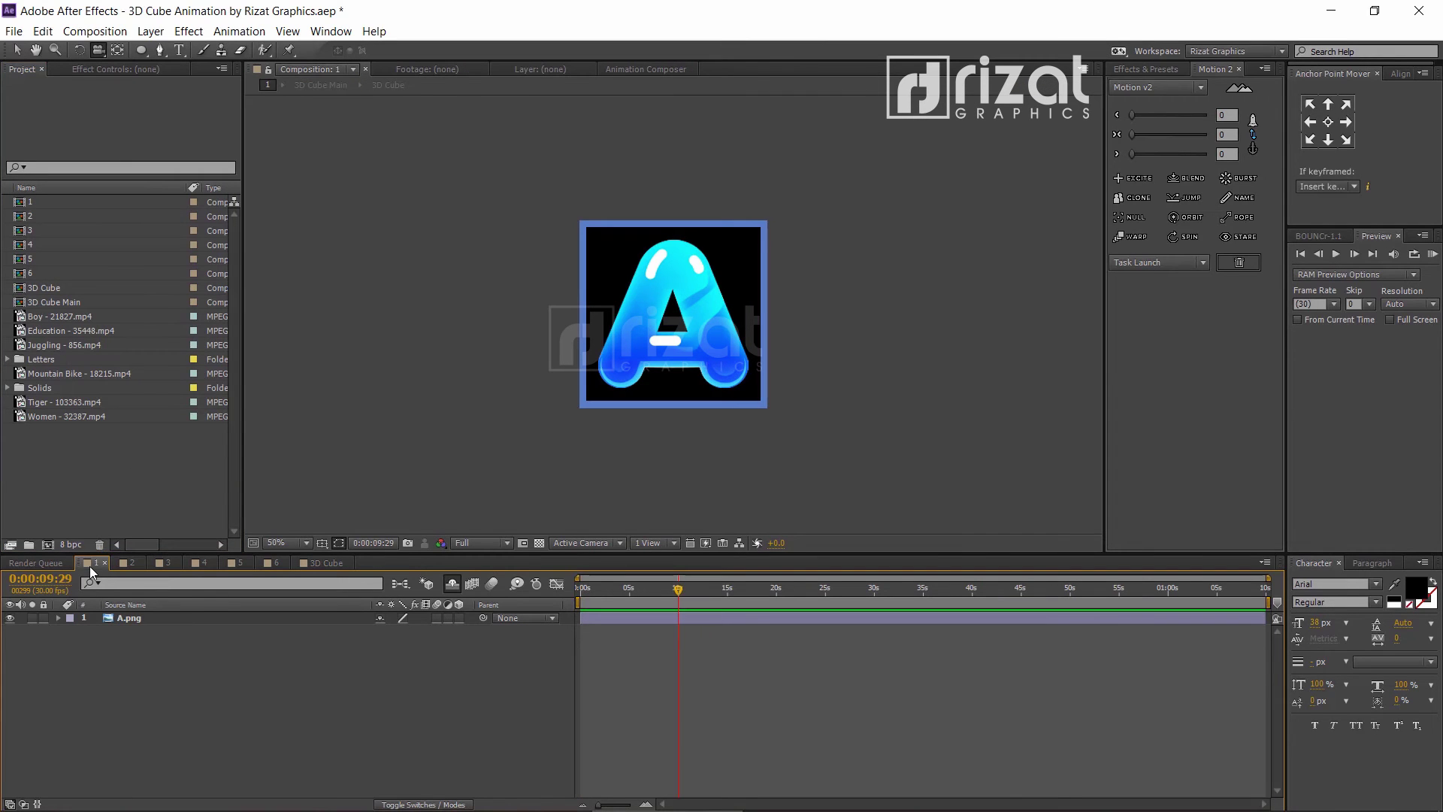
Place Boy - 21827.mp4 above A.png in comp 1 and set the footage to loop.
drag(48, 322, 107, 627)
click(601, 598)
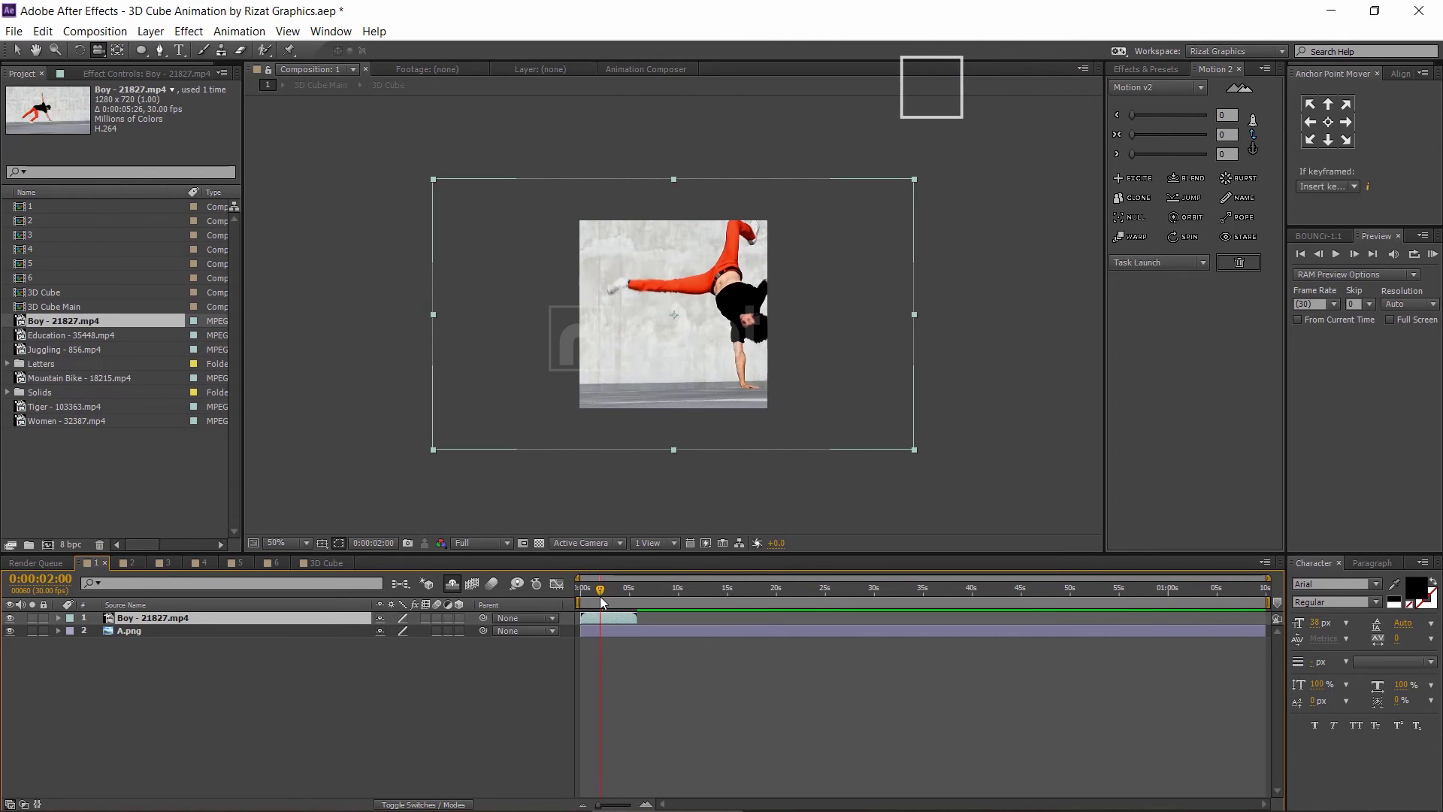
mouse_move(600, 597)
mouse_down()
mouse_move(582, 597)
mouse_move(624, 588)
mouse_up()
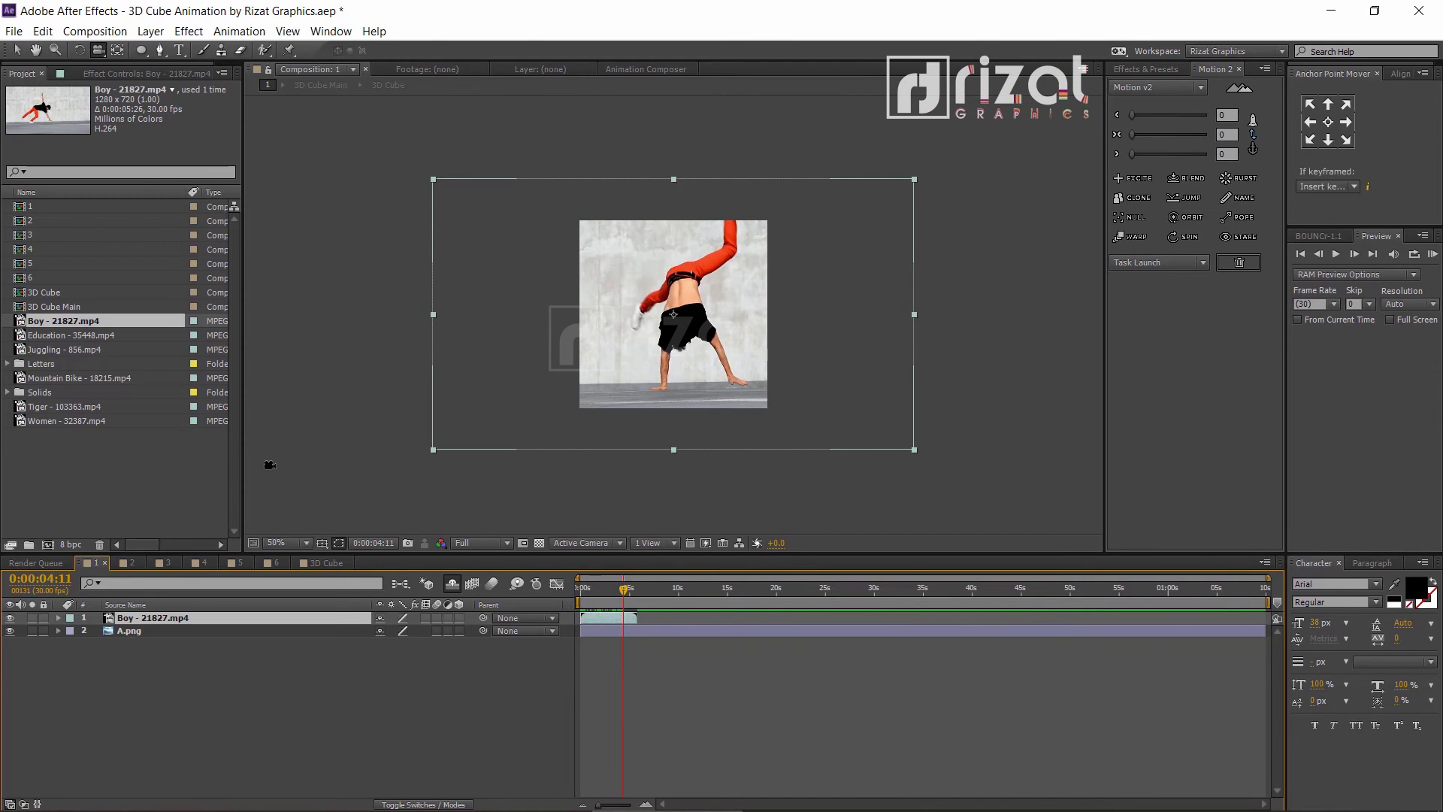
right_click(93, 321)
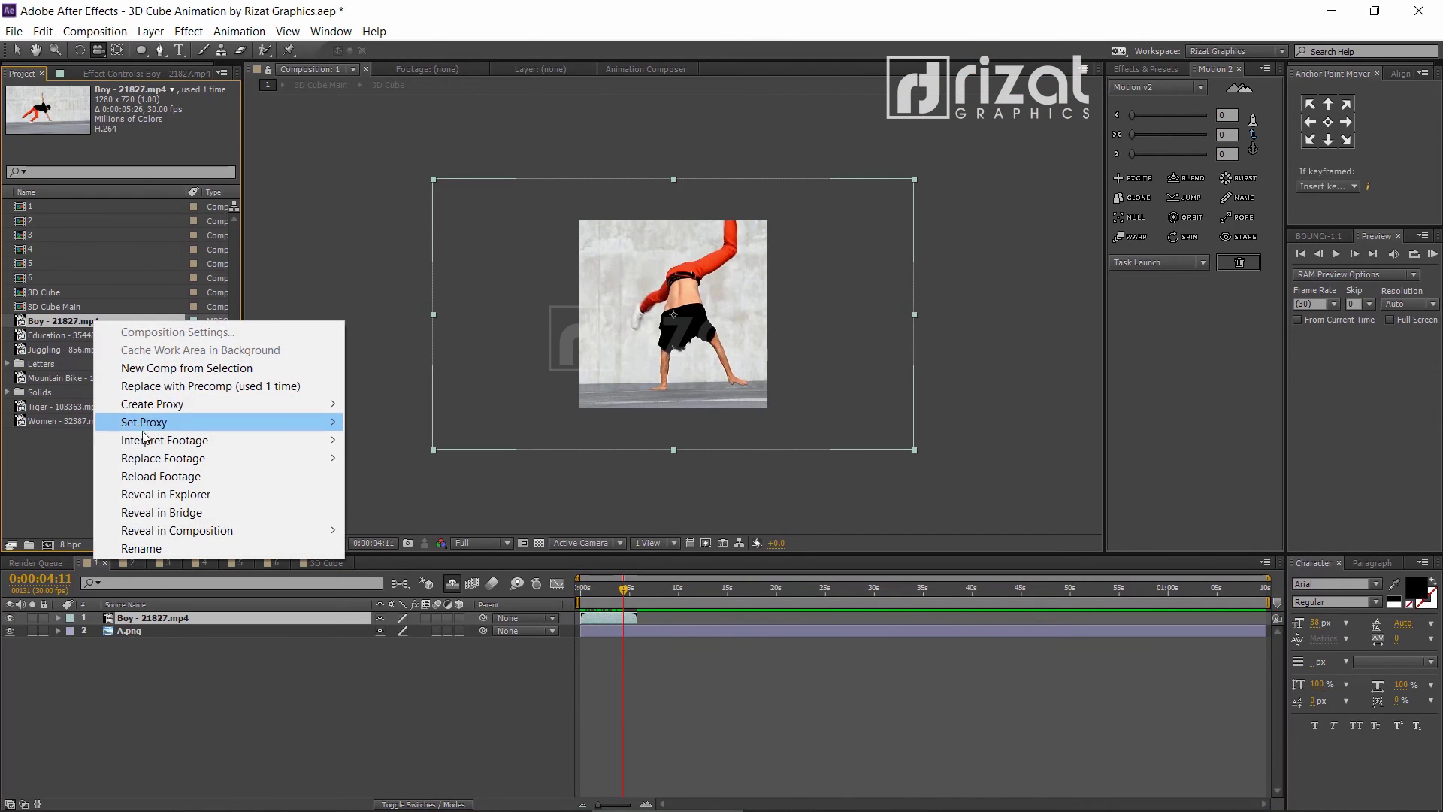
mouse_move(153, 440)
click(397, 439)
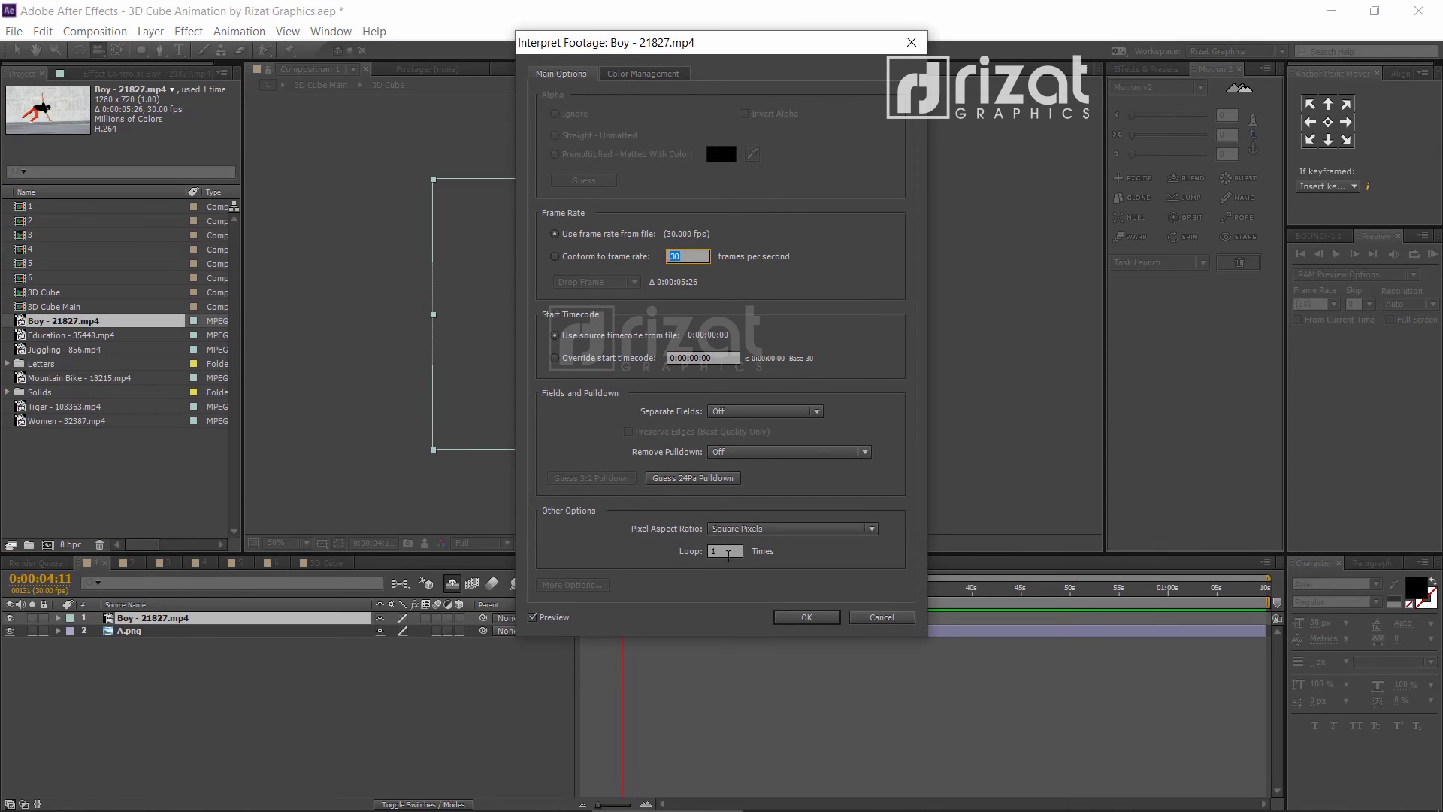
click(798, 623)
Extend the Boy layer to the comp's end and scale it to about 78%, then go to comp 2.
drag(673, 618, 1268, 618)
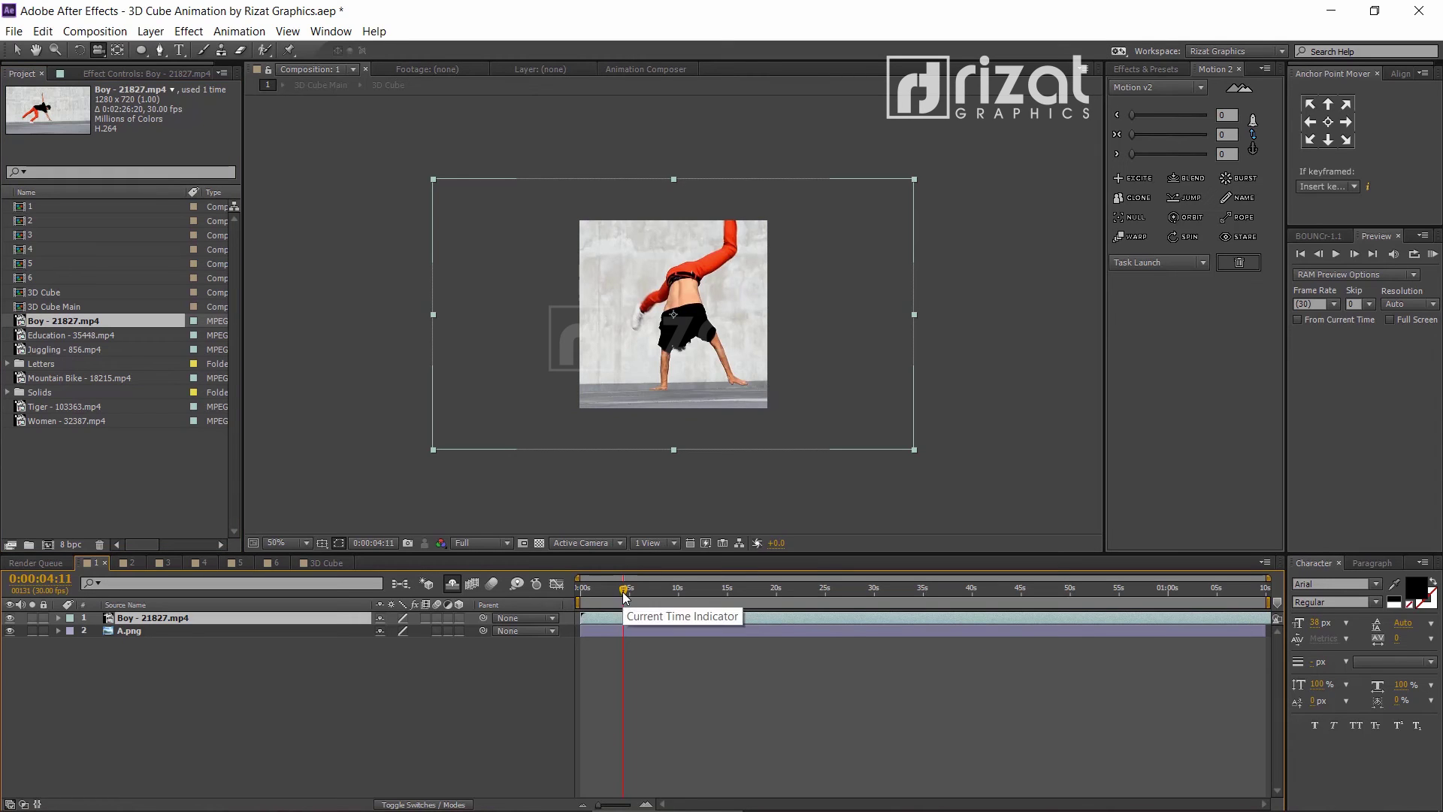
key(s)
drag(392, 631, 364, 620)
click(301, 708)
click(137, 563)
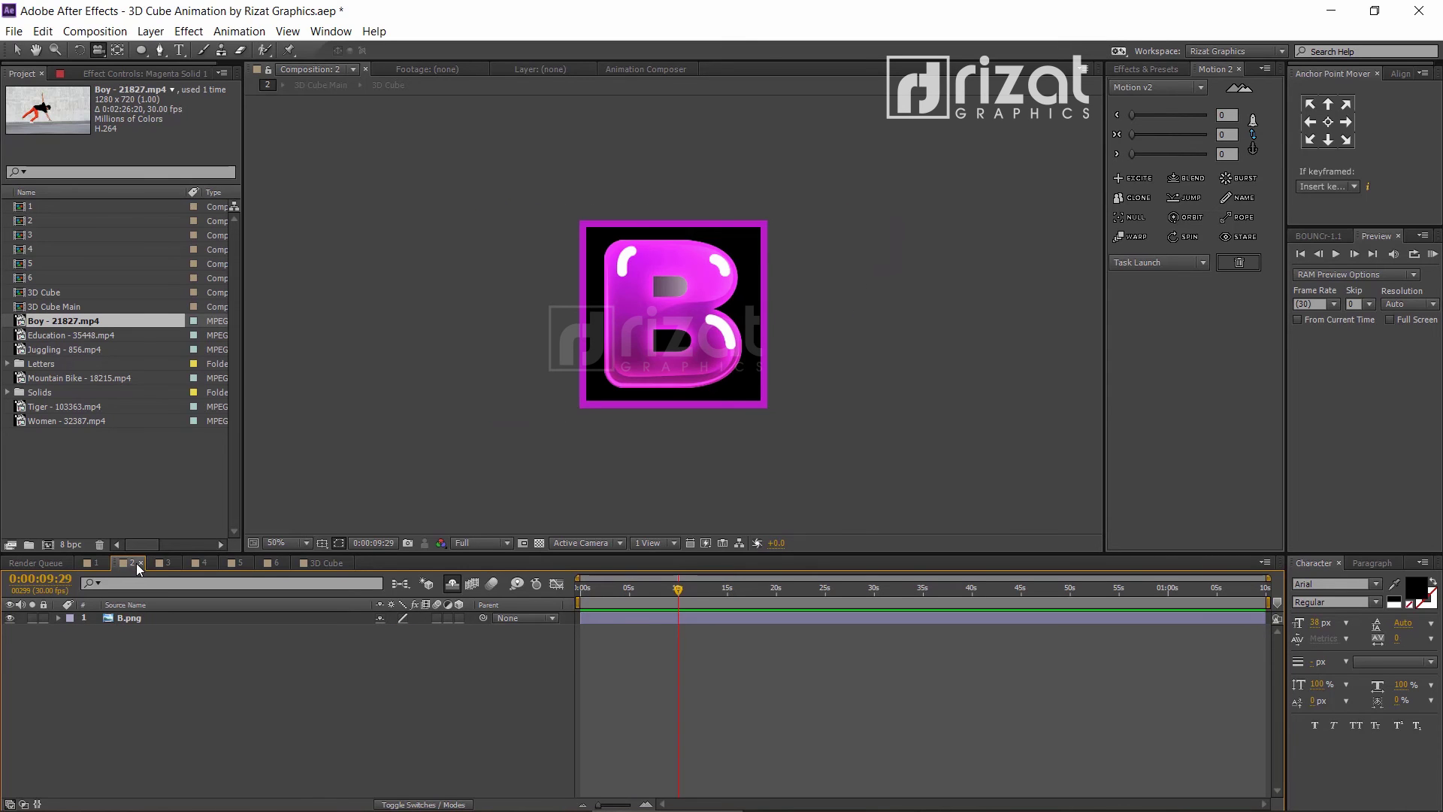
Add the looped Education clip to comp 2 and the looped Juggling clip to comp 3.
drag(52, 335, 371, 634)
key(ctrl+alt+g)
key(Return)
click(167, 562)
drag(62, 350, 225, 618)
right_click(105, 349)
click(376, 471)
key(Return)
Add the Mountain Bike clip to comp 4, fit it to the comp, and loop it.
click(198, 562)
drag(75, 373, 225, 624)
key(ctrl+alt+f)
key(s)
key(ctrl+alt+g)
key(Return)
Add the Tiger clip to comp 5, fit it to the comp, and loop it.
click(233, 562)
drag(45, 406, 225, 618)
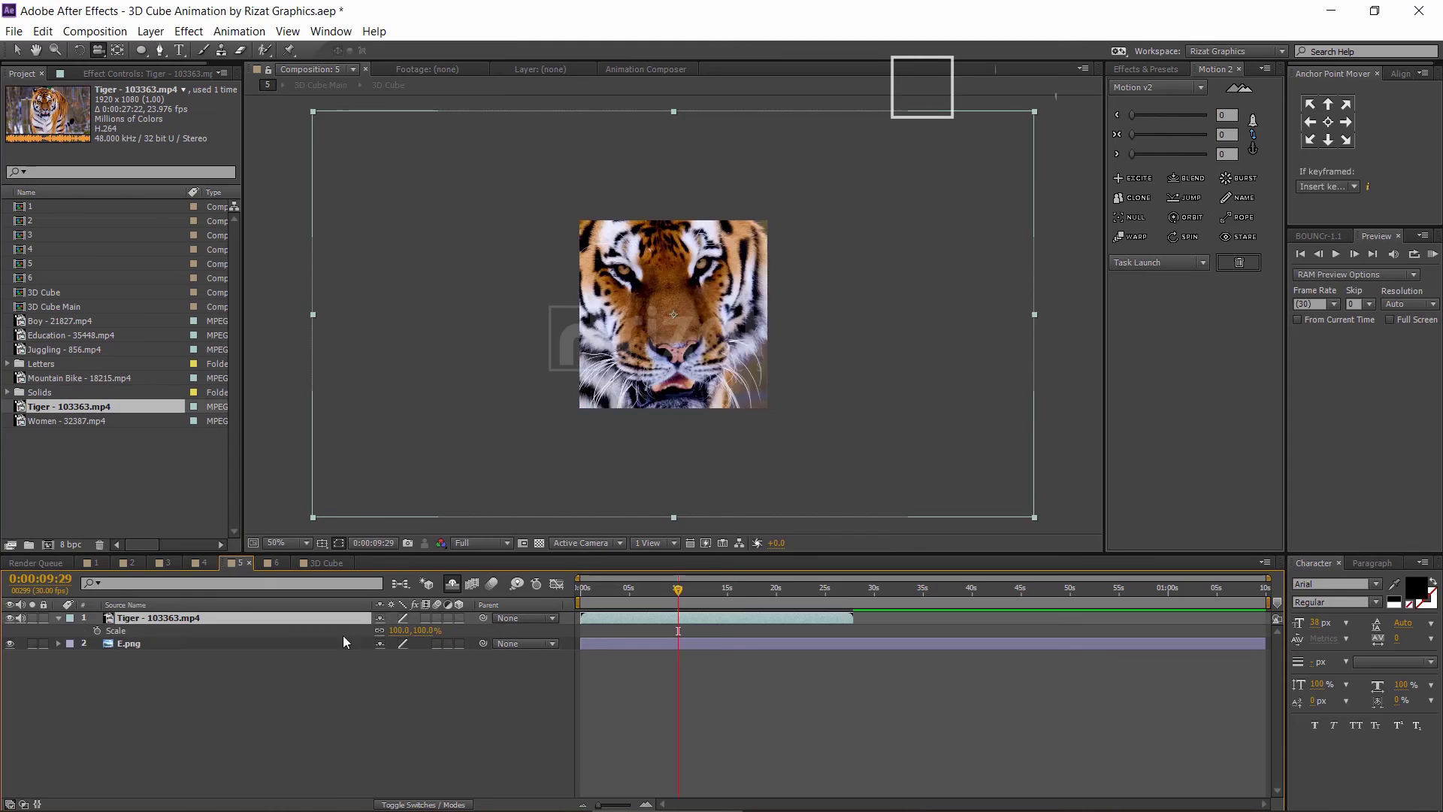
key(ctrl+alt+f)
key(s)
key(ctrl+alt+g)
key(Return)
Add the Women clip to comp 6, fit it to the comp, and loop it.
click(272, 562)
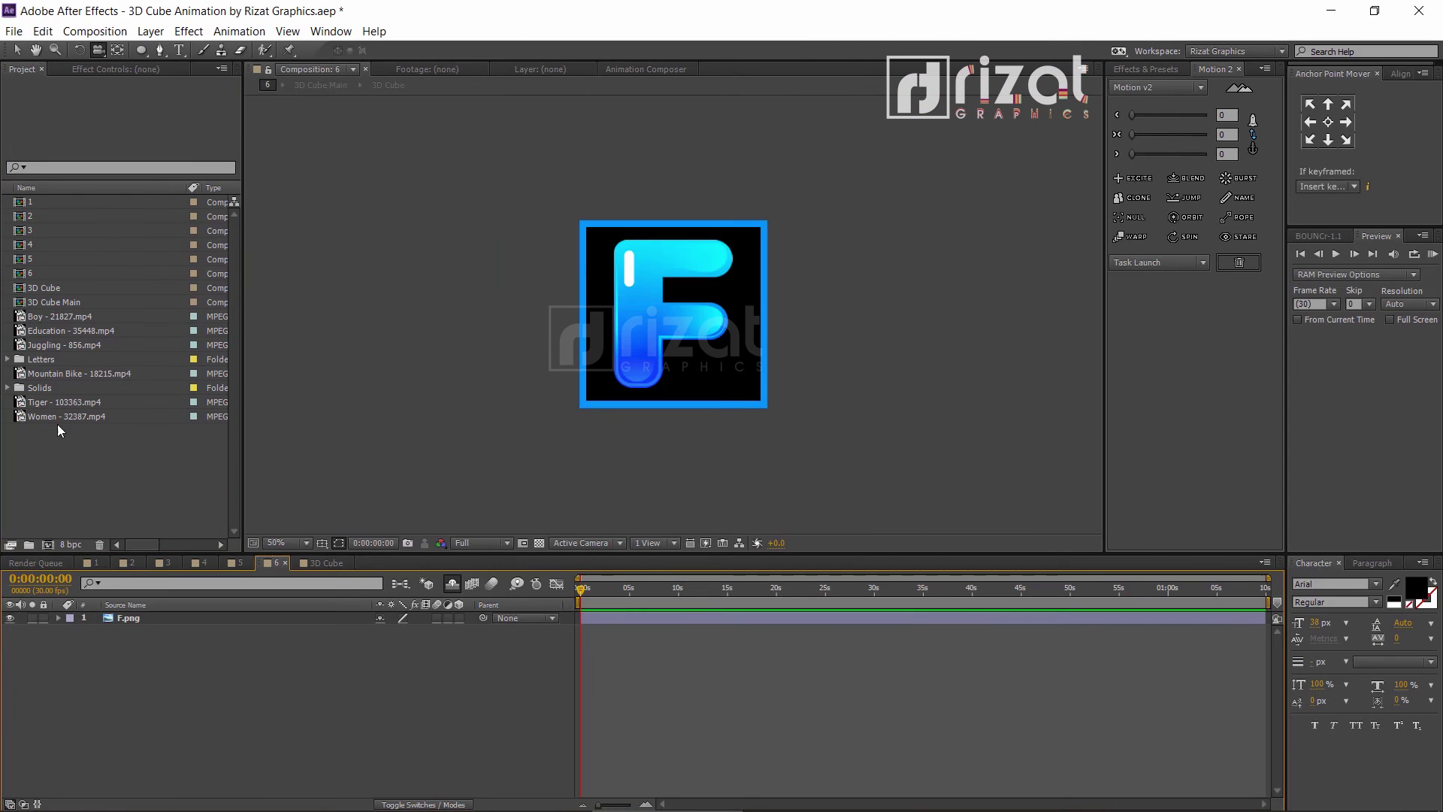
drag(68, 421, 19, 630)
key(ctrl+alt+f)
key(s)
key(ctrl+alt+g)
key(Return)
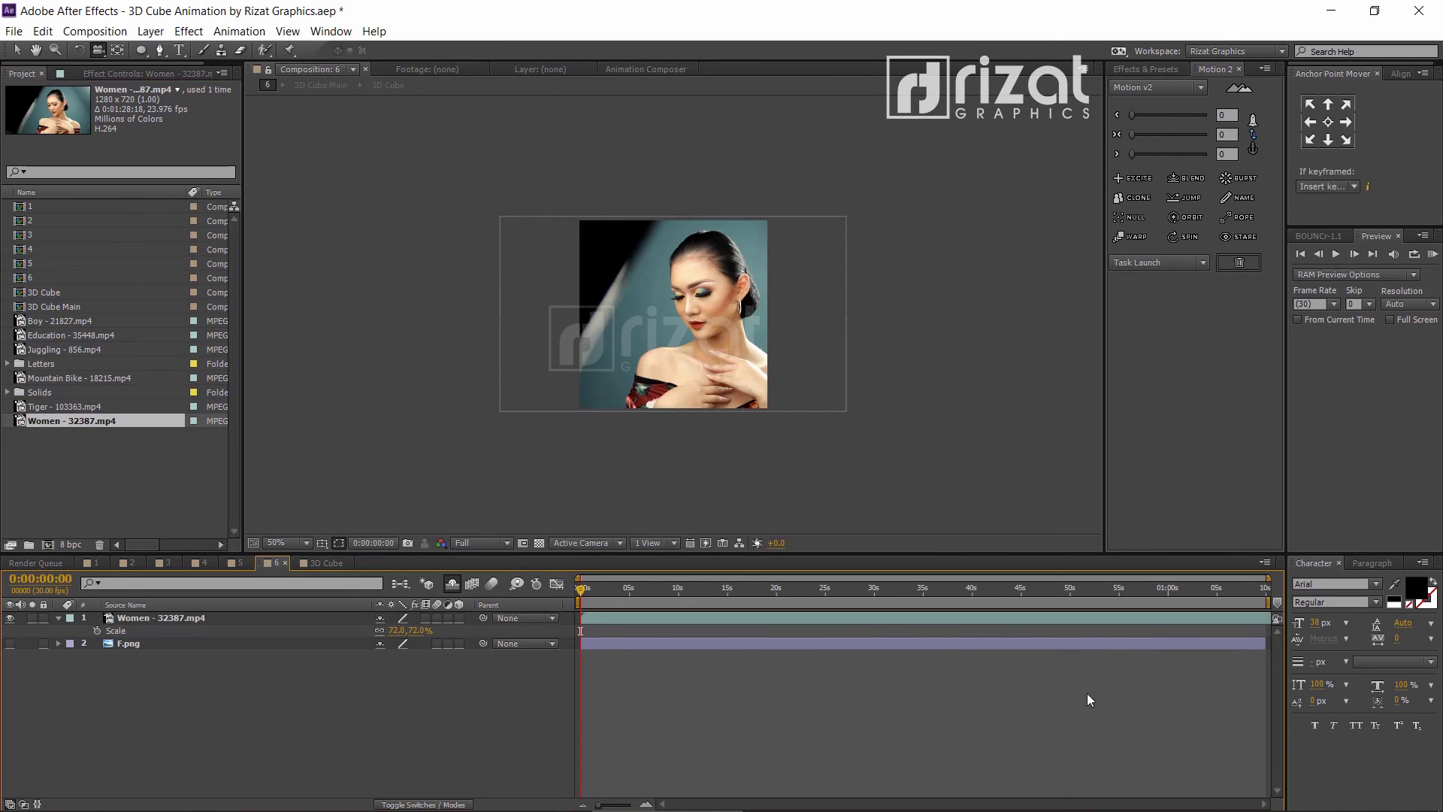
Back in 3D Cube, toggle the transparency grid and preview the video-filled cube.
click(325, 562)
click(539, 543)
click(1433, 254)
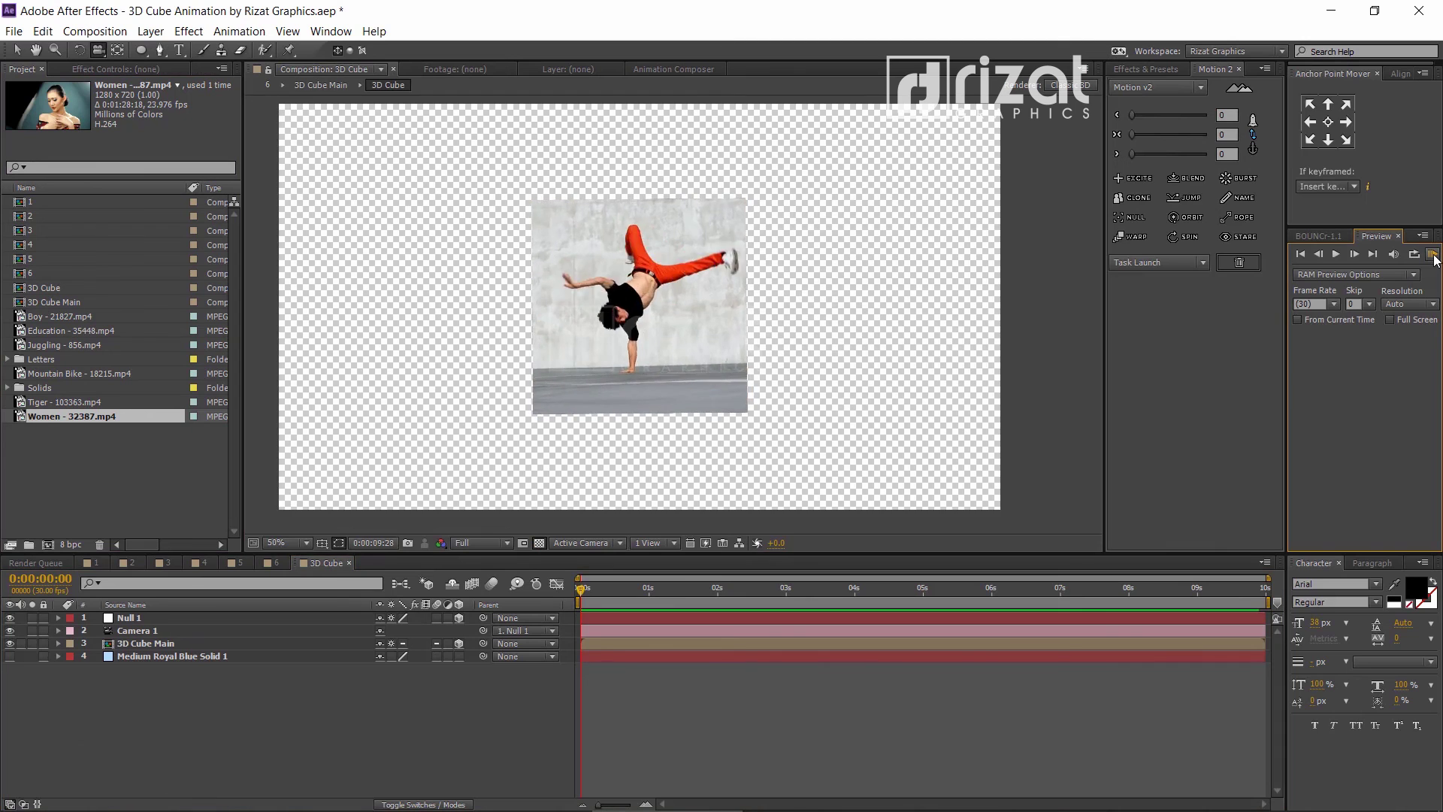